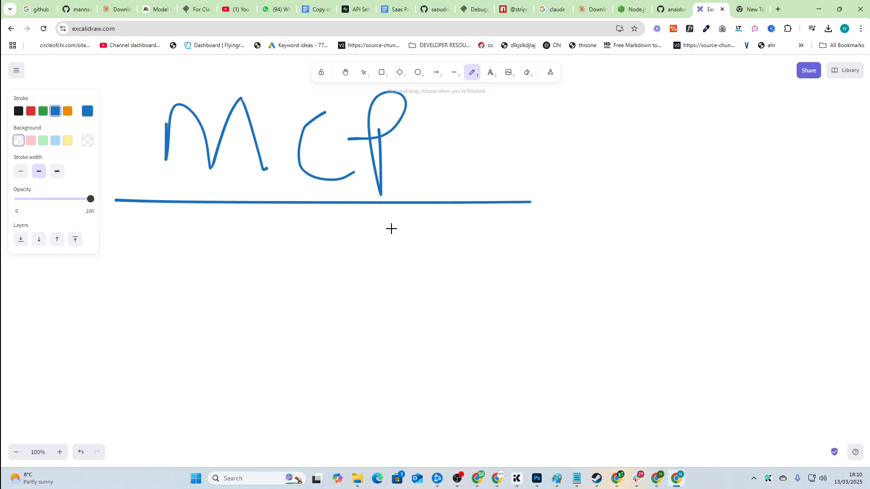
Step: Handwrite 'Bolt' to the right of MCP with the freehand Draw tool
scroll(499, 181, "up", 1)
mouse_move(528, 190)
left_mouse_down()
mouse_move(565, 154)
mouse_move(530, 188)
left_mouse_up()
left_click_drag(607, 153, 605, 157)
mouse_move(628, 148)
left_mouse_down()
mouse_move(626, 162)
mouse_move(684, 117)
left_mouse_up()
mouse_move(557, 212)
left_mouse_down()
mouse_move(565, 245)
mouse_move(590, 233)
left_mouse_up()
Step: Write 'Lovable' and 'Cursor' below Bolt, circle Cursor, and box Bolt and Lovable
mouse_move(604, 220)
left_mouse_down()
mouse_move(652, 203)
mouse_move(719, 248)
left_mouse_up()
mouse_move(582, 261)
left_mouse_down()
mouse_move(596, 272)
mouse_move(661, 278)
mouse_move(709, 254)
mouse_move(719, 286)
left_mouse_up()
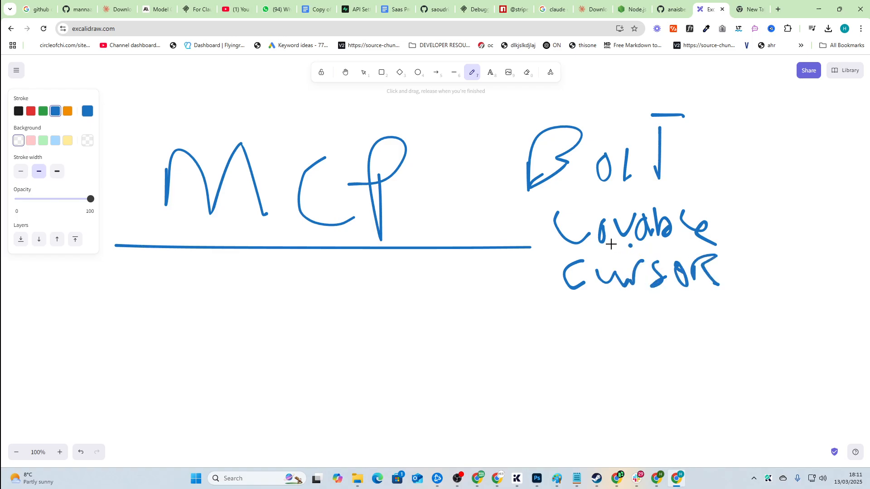
mouse_move(607, 242)
left_mouse_down()
mouse_move(719, 254)
mouse_move(620, 261)
left_mouse_up()
mouse_move(506, 112)
left_mouse_down()
mouse_move(507, 233)
mouse_move(739, 247)
mouse_move(537, 249)
left_mouse_up()
scroll(466, 252, "up", 3)
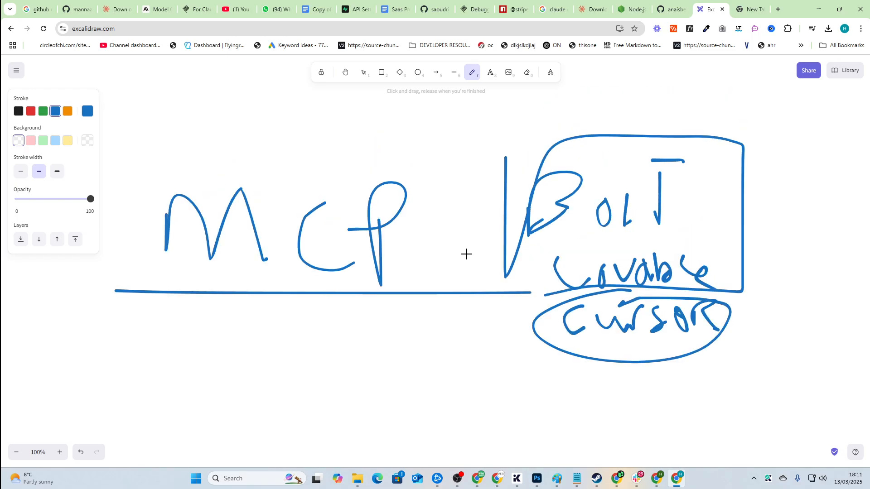
scroll(465, 253, "down", 1)
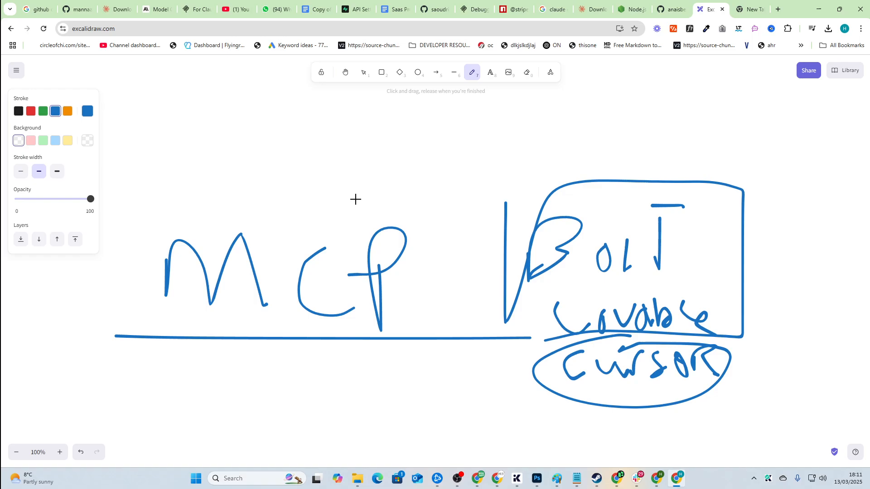
scroll(308, 240, "down", 4)
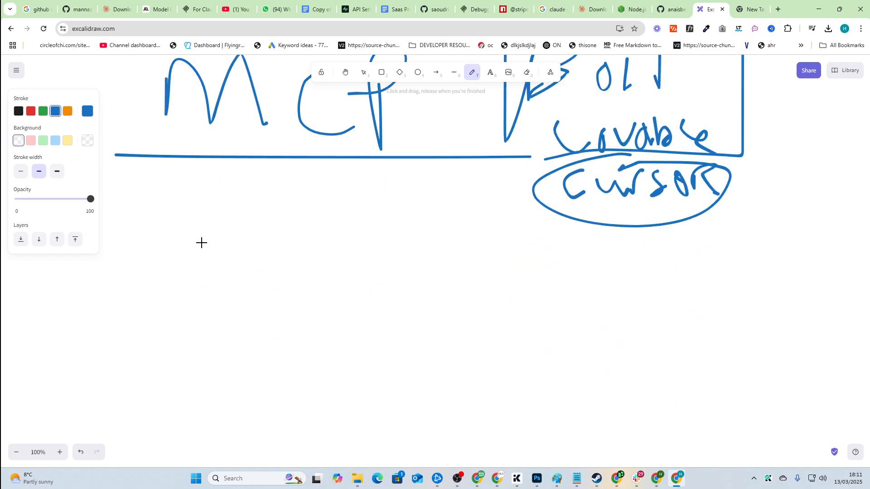
Step: Handwrite 'Claude' below and draw an arrow to it from Cursor
mouse_move(190, 218)
left_mouse_down()
mouse_move(150, 300)
mouse_move(209, 267)
mouse_move(244, 280)
left_mouse_up()
mouse_move(250, 255)
left_mouse_down()
mouse_move(251, 264)
mouse_move(289, 277)
mouse_move(339, 266)
mouse_move(369, 289)
left_mouse_up()
left_click_drag(286, 250, 317, 248)
scroll(309, 271, "down", 2)
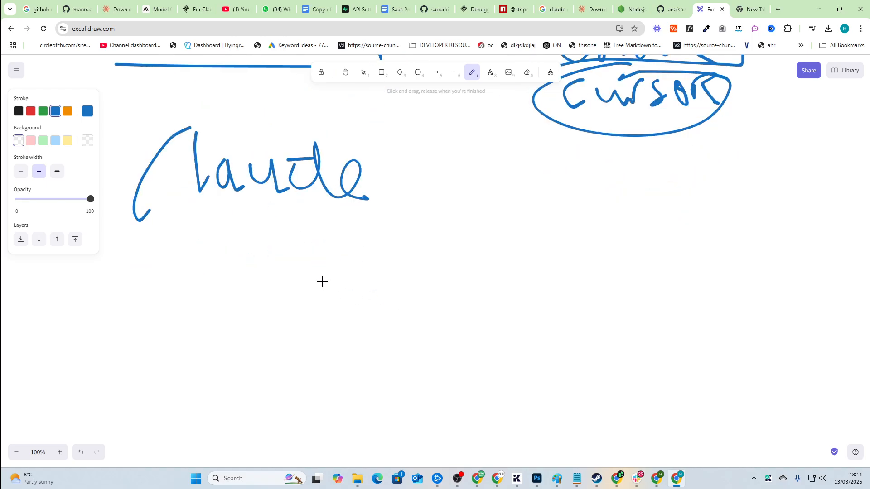
scroll(322, 280, "up", 1)
mouse_move(546, 155)
left_mouse_down()
mouse_move(388, 194)
mouse_move(406, 210)
left_mouse_up()
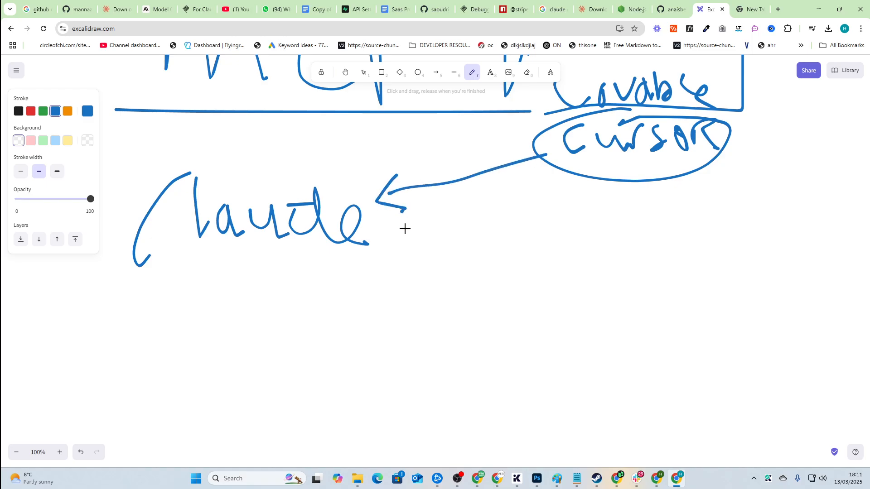
scroll(432, 272, "up", 2)
scroll(439, 272, "down", 2)
scroll(474, 258, "up", 2)
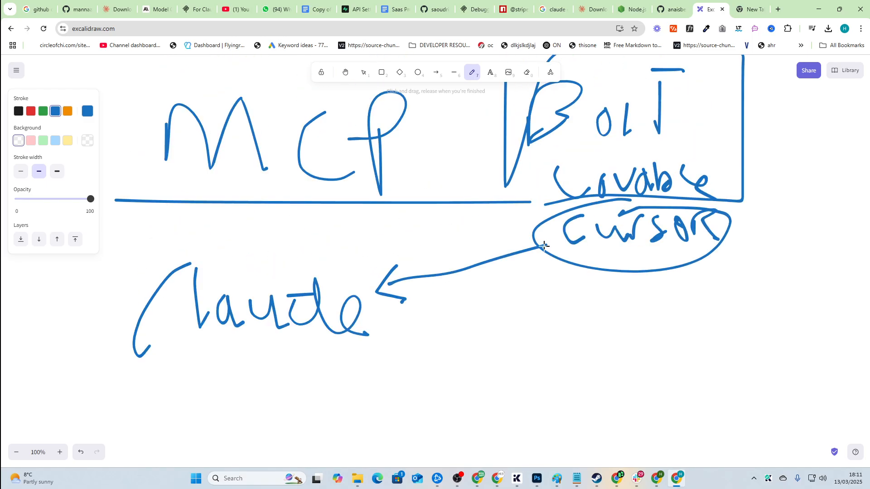
scroll(479, 260, "down", 1)
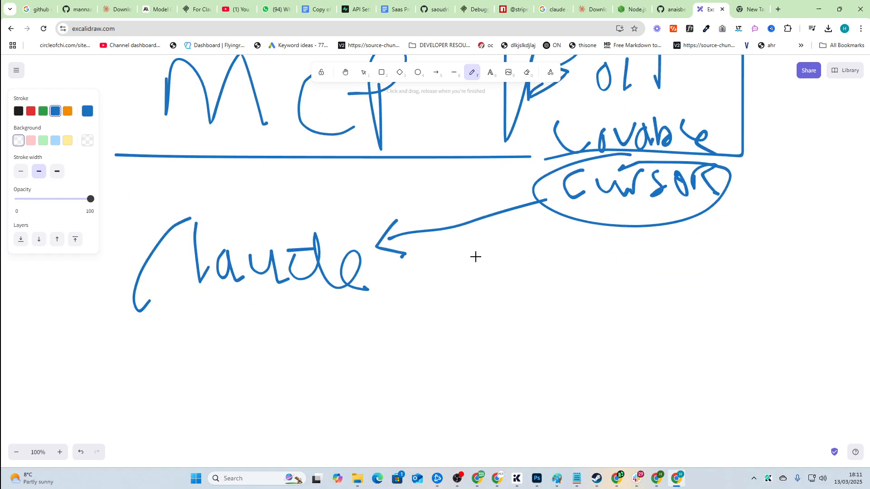
scroll(432, 279, "down", 2)
Step: Draw a curved arrow from Claude to the right, ending in a D-shaped mark
left_click_drag(383, 164, 622, 234)
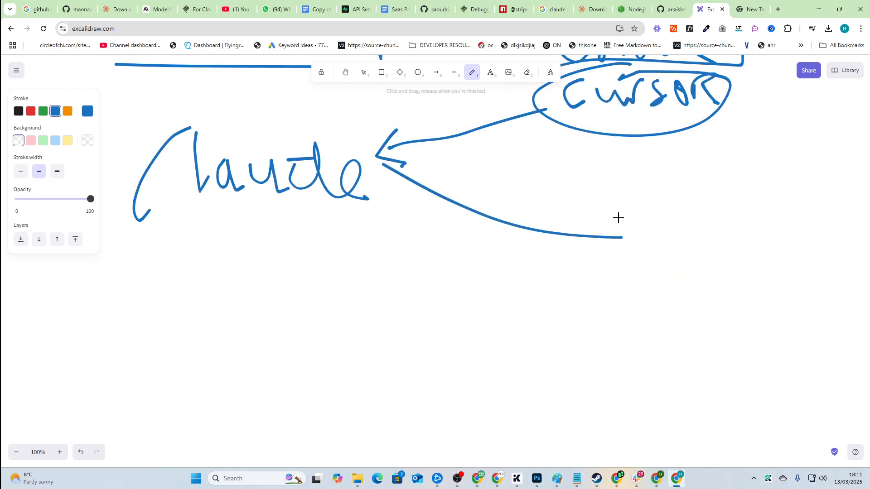
mouse_move(610, 202)
left_mouse_down()
mouse_move(610, 255)
mouse_move(589, 254)
mouse_move(645, 214)
left_mouse_up()
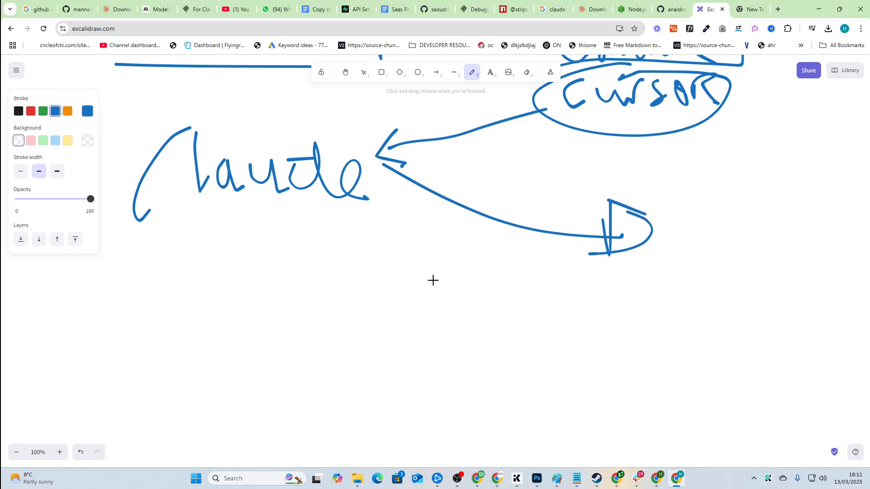
scroll(432, 285, "up", 1)
scroll(433, 290, "down", 1)
scroll(372, 300, "down", 1)
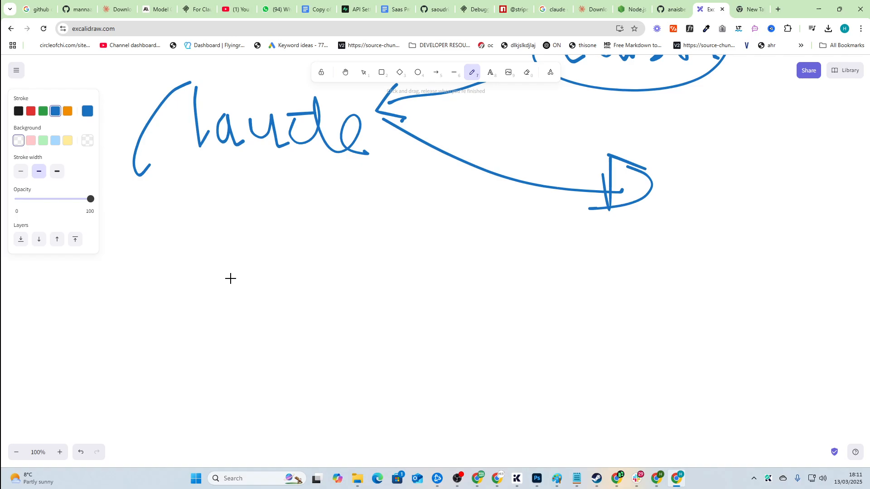
Step: Underline Claude and add an L-shaped arrow pointing to a handwritten 'Brave Serpapi' note
left_click_drag(127, 176, 382, 194)
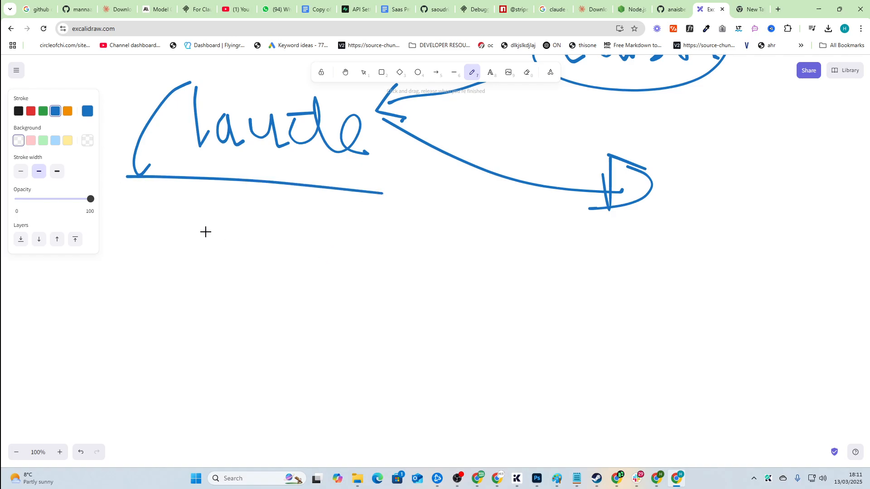
mouse_move(183, 199)
left_mouse_down()
mouse_move(248, 250)
mouse_move(224, 257)
left_mouse_up()
mouse_move(285, 224)
left_mouse_down()
mouse_move(298, 264)
mouse_move(346, 221)
mouse_move(353, 241)
mouse_move(383, 249)
mouse_move(403, 218)
left_mouse_up()
left_click_drag(420, 221, 431, 253)
mouse_move(342, 274)
left_mouse_down()
mouse_move(320, 274)
mouse_move(324, 307)
left_mouse_up()
mouse_move(353, 290)
left_mouse_down()
mouse_move(360, 281)
mouse_move(372, 302)
left_mouse_up()
mouse_move(381, 302)
left_mouse_down()
mouse_move(388, 278)
mouse_move(410, 274)
mouse_move(439, 292)
mouse_move(453, 271)
left_mouse_up()
left_click_drag(453, 272, 469, 285)
left_click(462, 252)
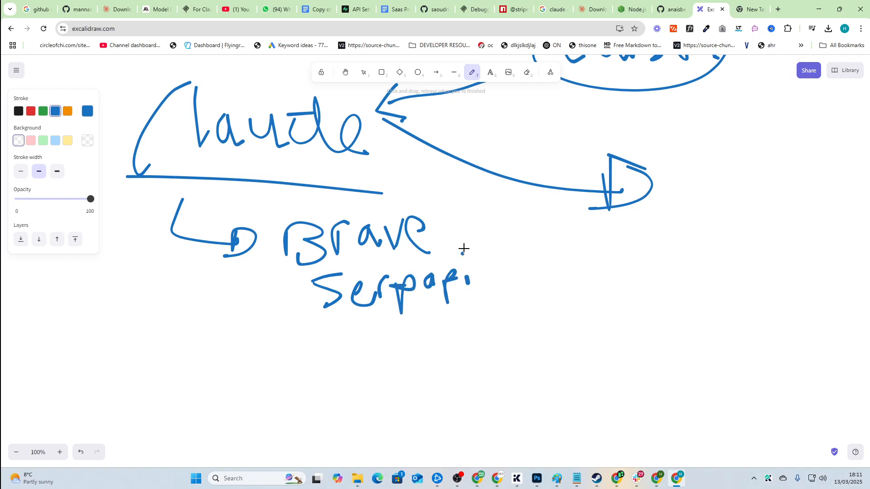
Step: Write a quoted 'tool use' note below the D mark
mouse_move(556, 204)
left_mouse_down()
mouse_move(558, 226)
mouse_move(582, 261)
mouse_move(593, 243)
left_mouse_up()
left_click_drag(611, 241, 635, 253)
mouse_move(648, 231)
left_mouse_down()
mouse_move(649, 261)
mouse_move(703, 247)
mouse_move(706, 262)
left_mouse_up()
mouse_move(718, 244)
left_mouse_down()
mouse_move(709, 267)
mouse_move(746, 264)
left_mouse_up()
left_click_drag(739, 214, 742, 231)
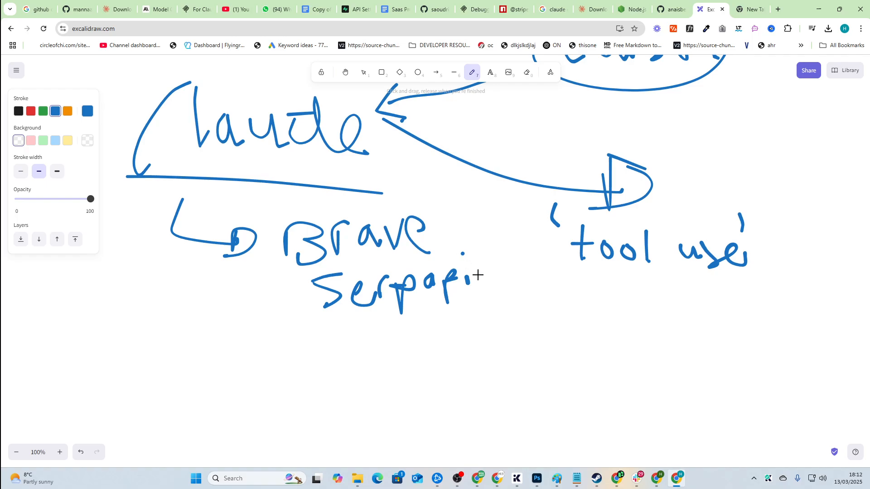
key("super")
Step: Launch Claude, dismiss the disconnected-server notice, and return to Chrome's Node.js download tab
type("claude")
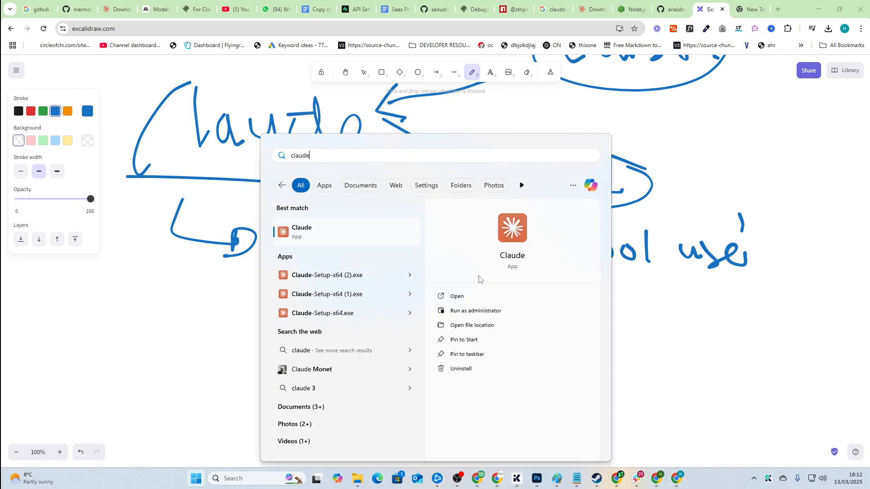
left_click(340, 226)
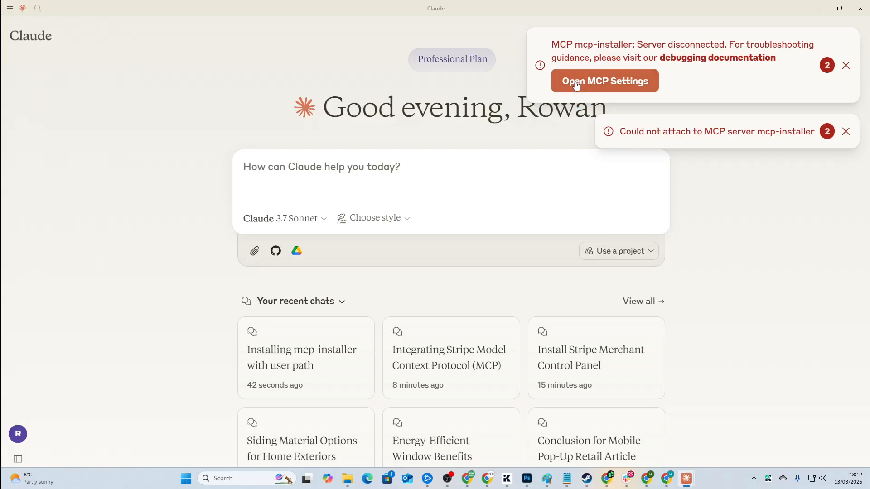
left_click(846, 66)
key("alt+Tab")
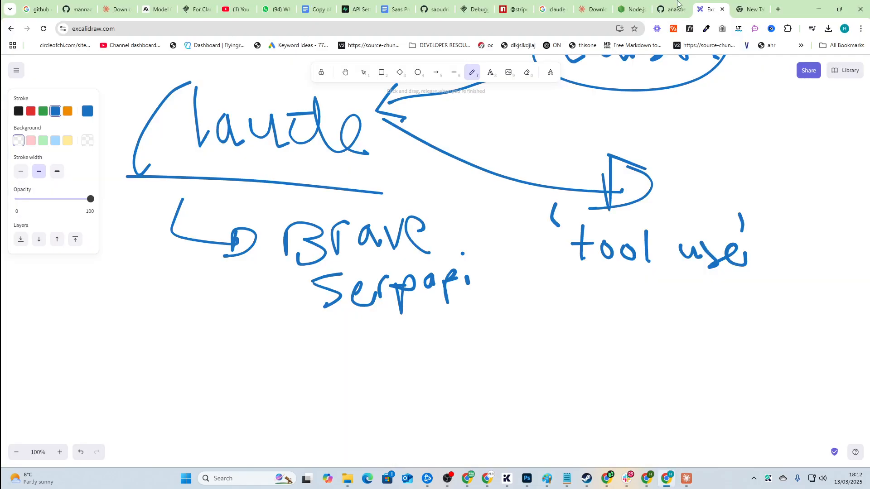
left_click(634, 7)
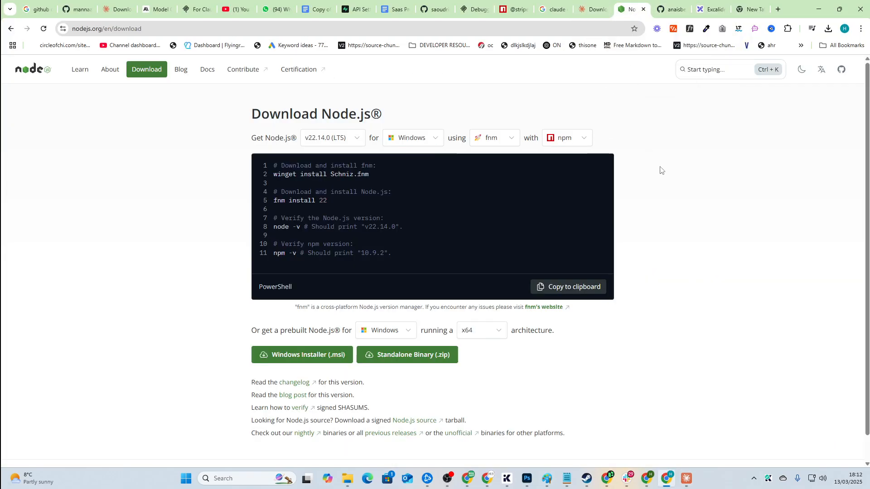
Step: Scroll the mcp-installer README to How to install and highlight the claude_desktop_config.json name
left_click(667, 8)
scroll(502, 286, "up", 5)
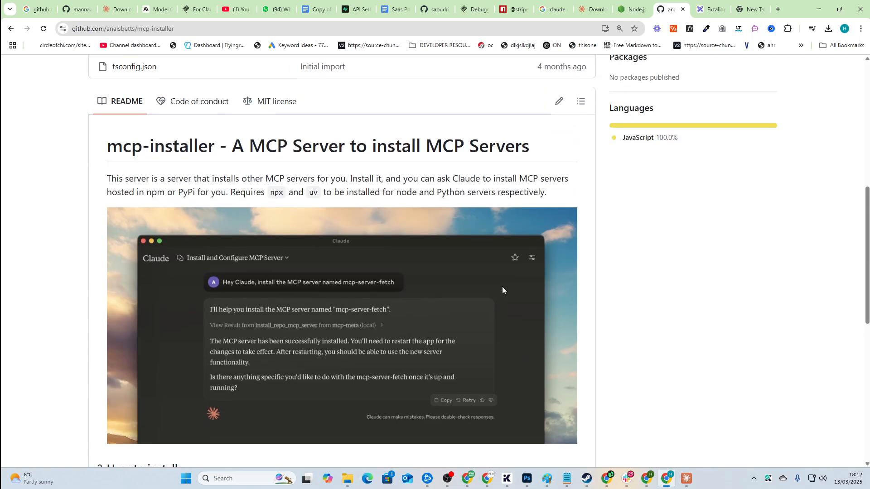
scroll(493, 295, "down", 2)
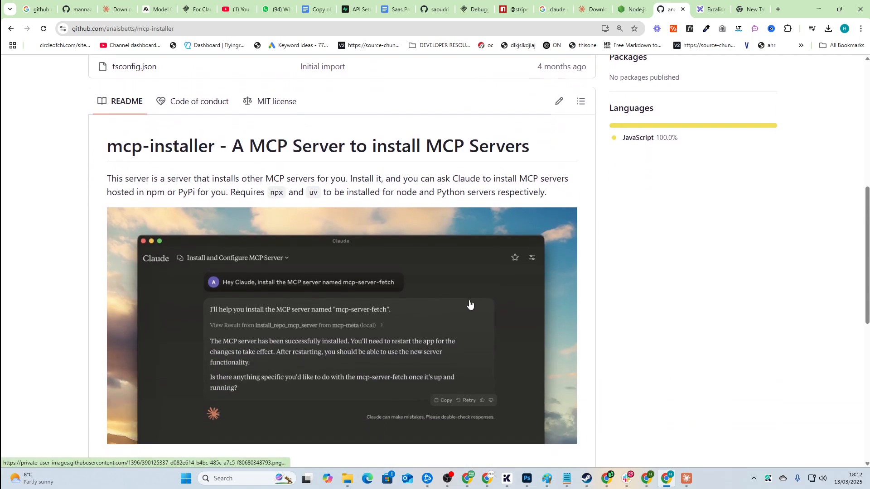
scroll(470, 305, "down", 3)
scroll(470, 304, "up", 2)
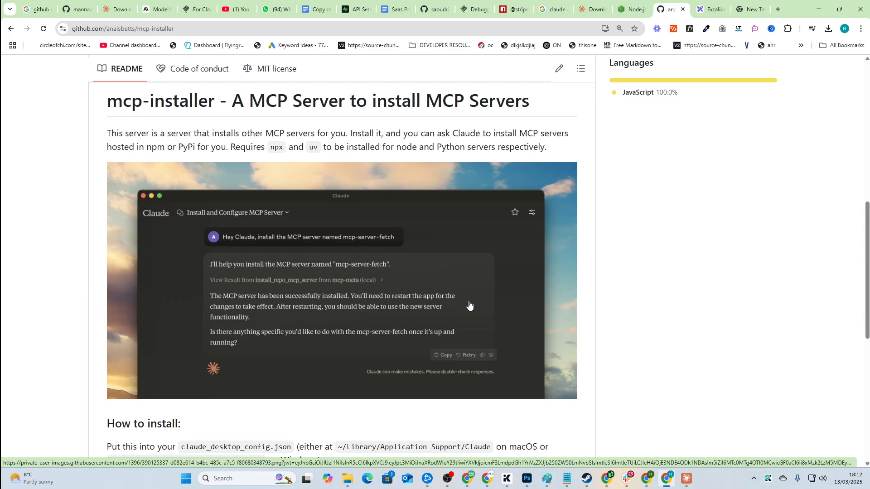
scroll(469, 305, "up", 5)
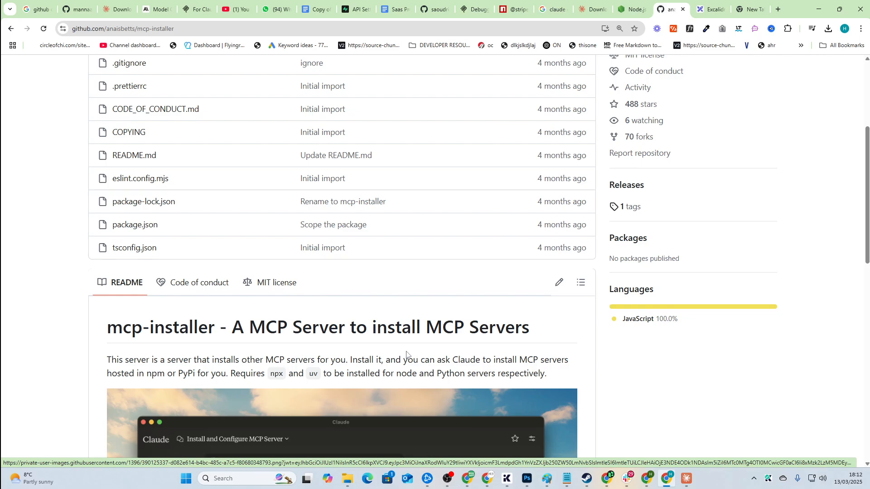
scroll(406, 353, "down", 10)
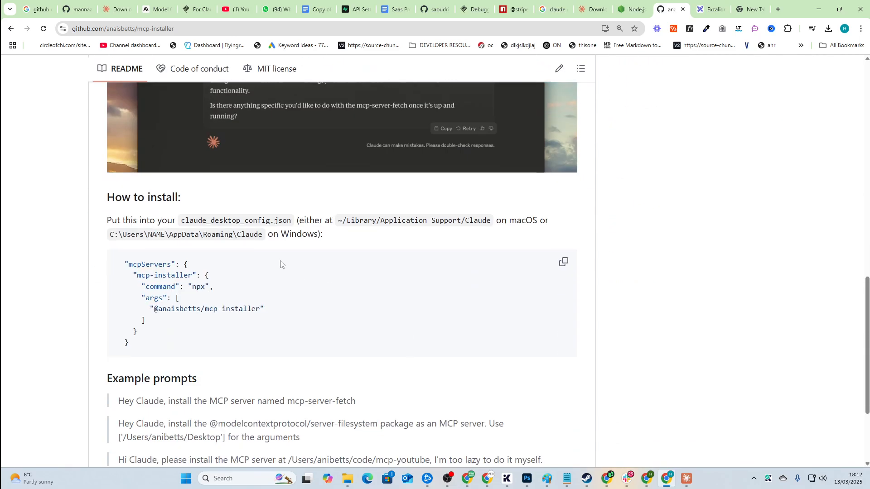
left_click_drag(112, 220, 313, 222)
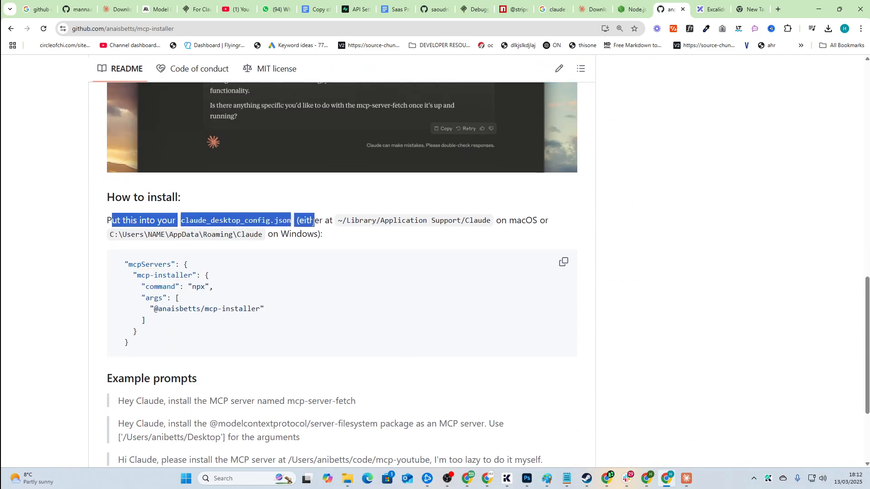
left_click(269, 230)
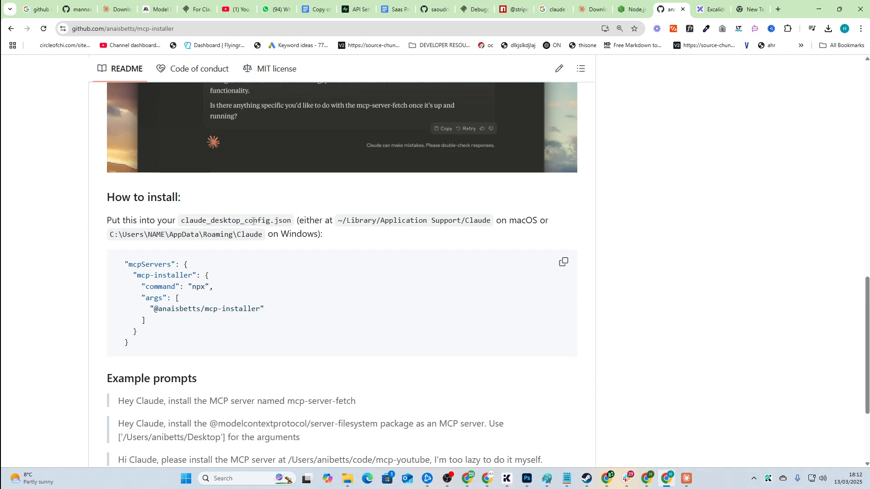
left_click_drag(293, 224, 181, 221)
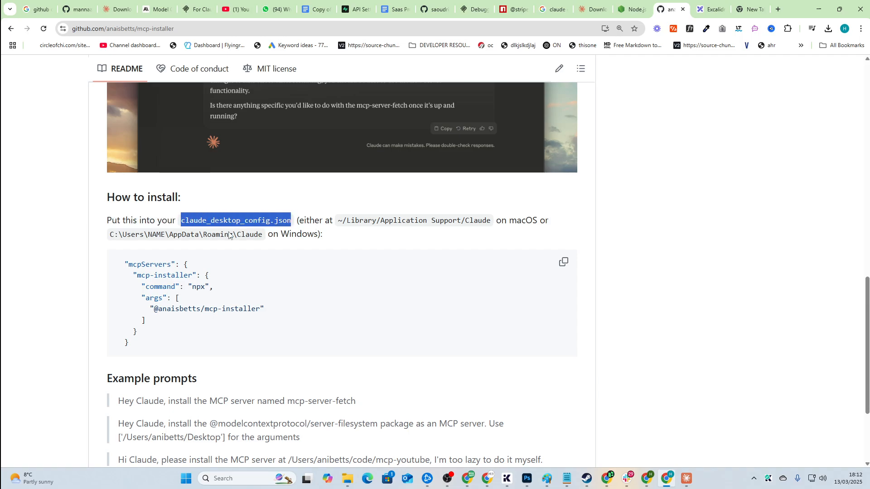
left_click(231, 236)
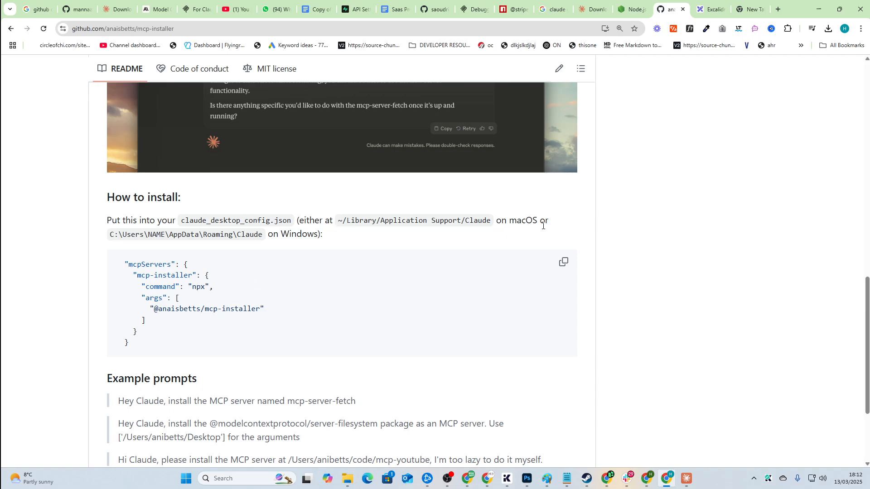
key("alt+Tab")
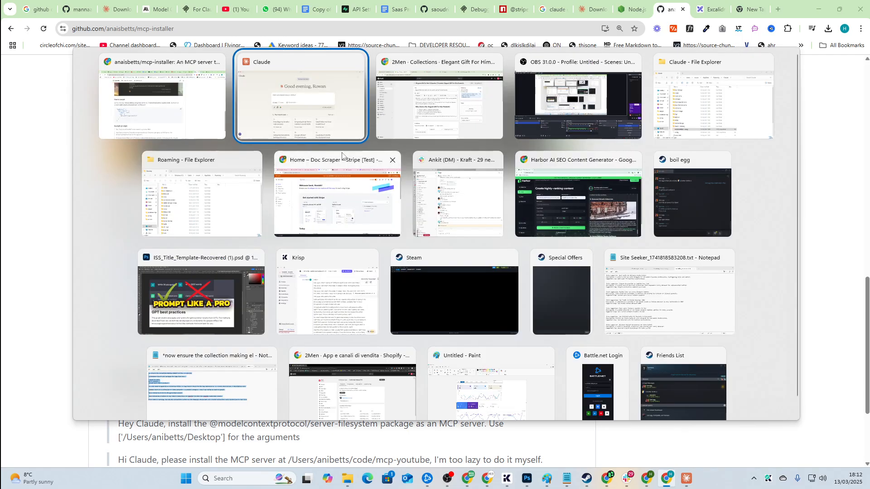
Step: Delete the mcp-installer server in Settings > Developer, then open claude_desktop_config.json via Edit Config
mouse_move(37, 21)
left_click(8, 10)
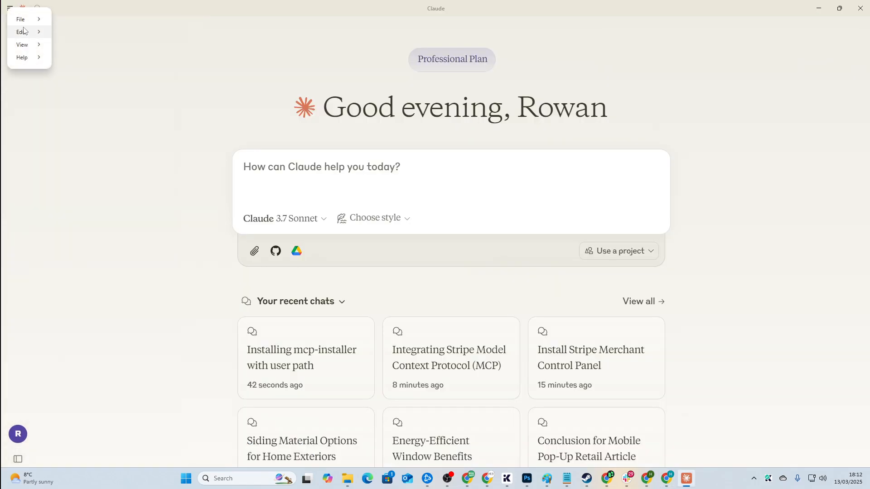
left_click(82, 35)
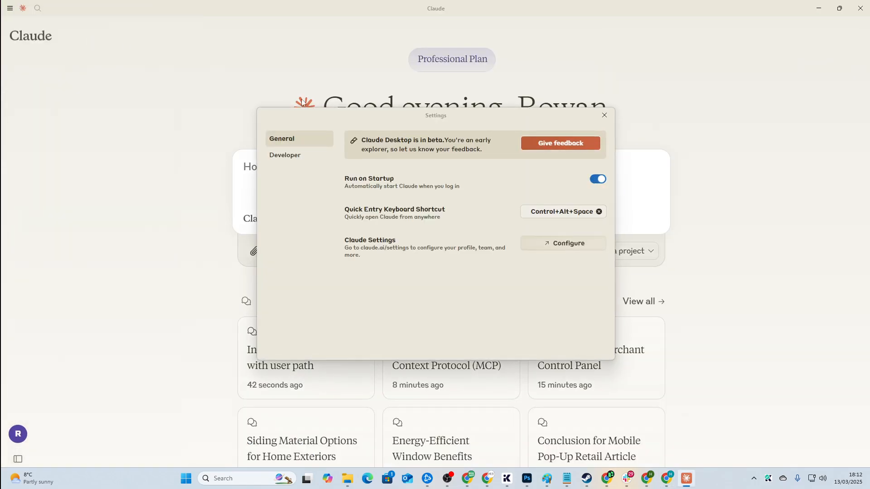
left_click(295, 155)
left_click(363, 167)
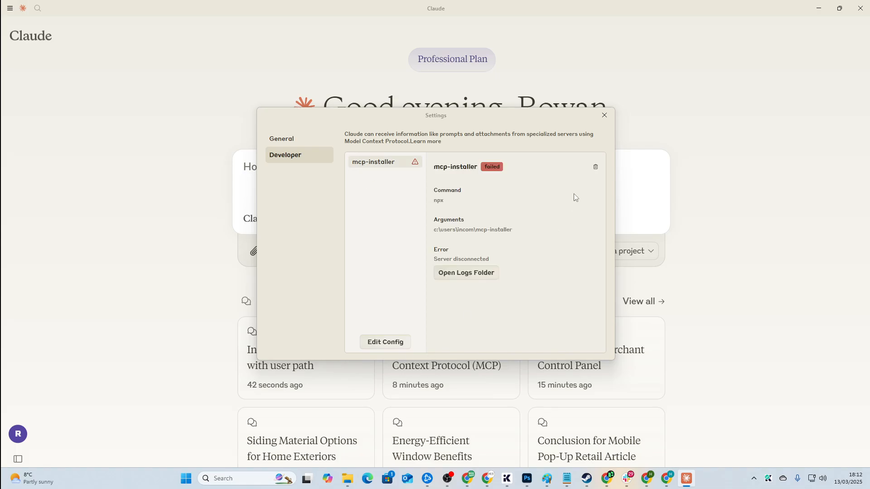
left_click(596, 167)
left_click(458, 235)
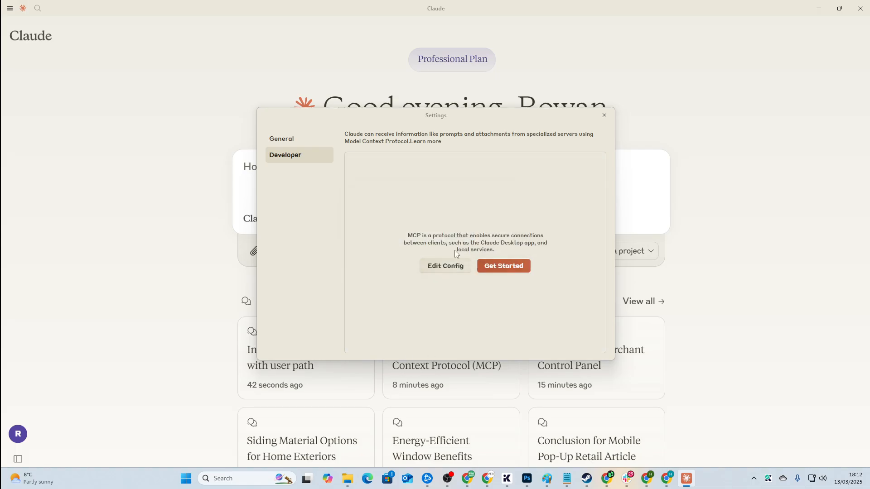
left_click(468, 270)
double_click(232, 345)
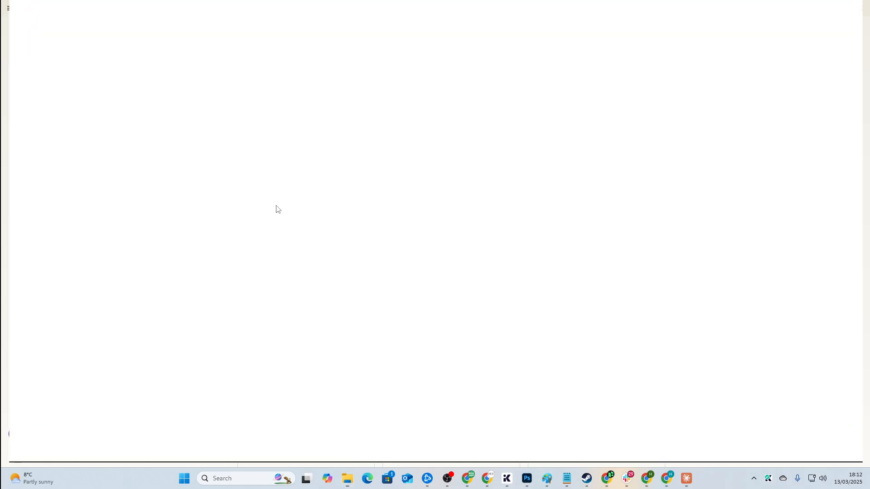
Step: Copy the README's JSON config snippet and paste it over the config file's contents in VS Code
key("alt+Tab")
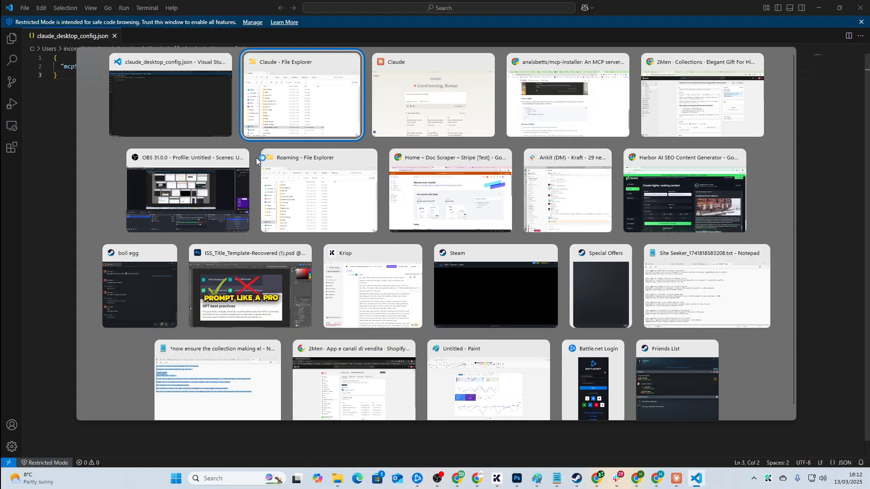
key("alt+Tab")
key("alt+Tab")
key("Tab")
key("alt+Tab")
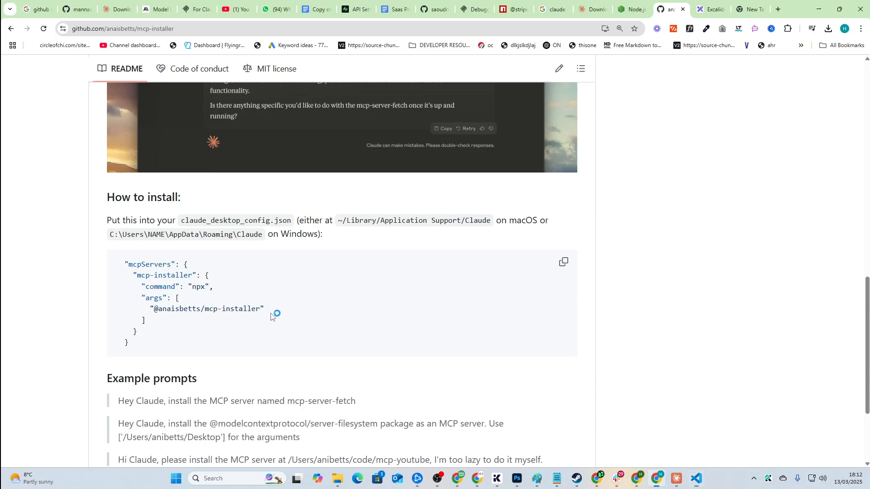
left_click_drag(161, 354, 118, 261)
key("ctrl+c")
key("alt+Tab")
key("ctrl+a")
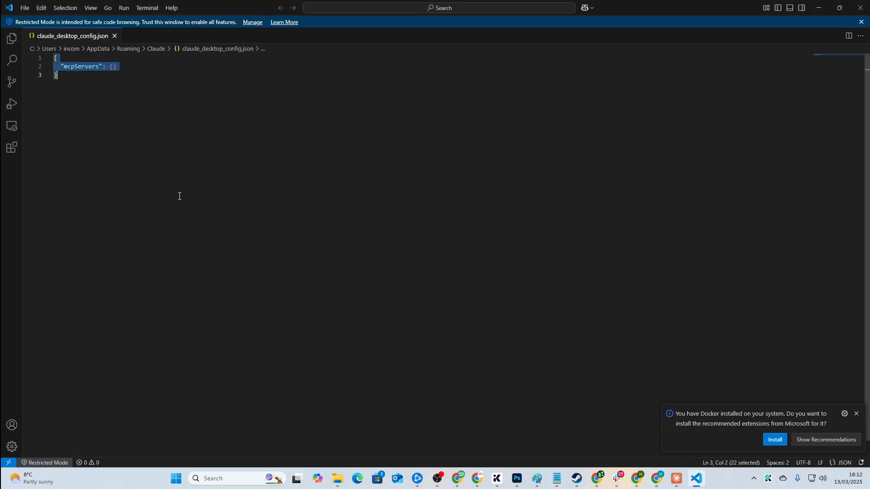
key("ctrl+v")
key("alt+Tab")
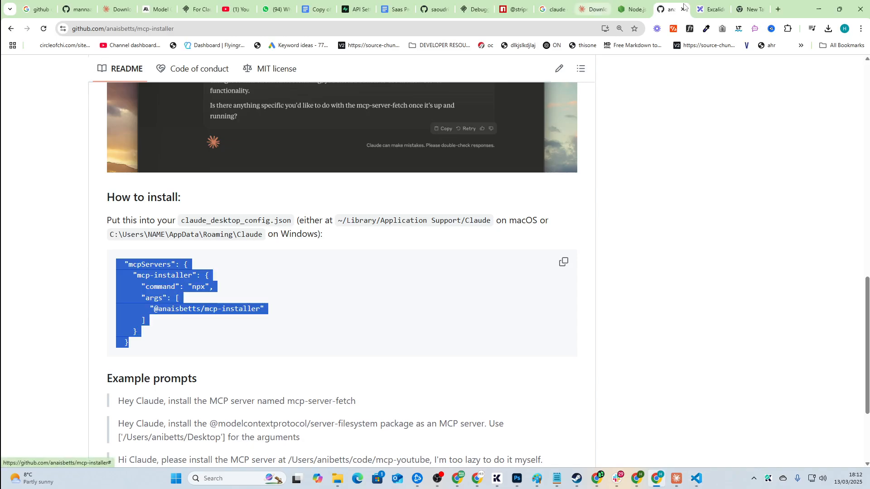
Step: Open chat.openai.com in a new browser tab
key("ctrl+t")
type("chat.openai.com")
key("Return")
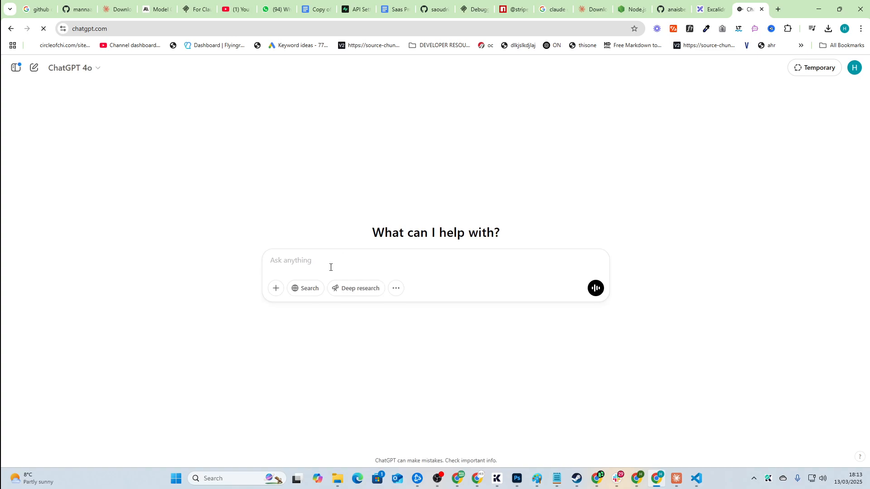
Step: Send ChatGPT 'fix the json here' with the pasted config, then stop its reply
type("fix the")
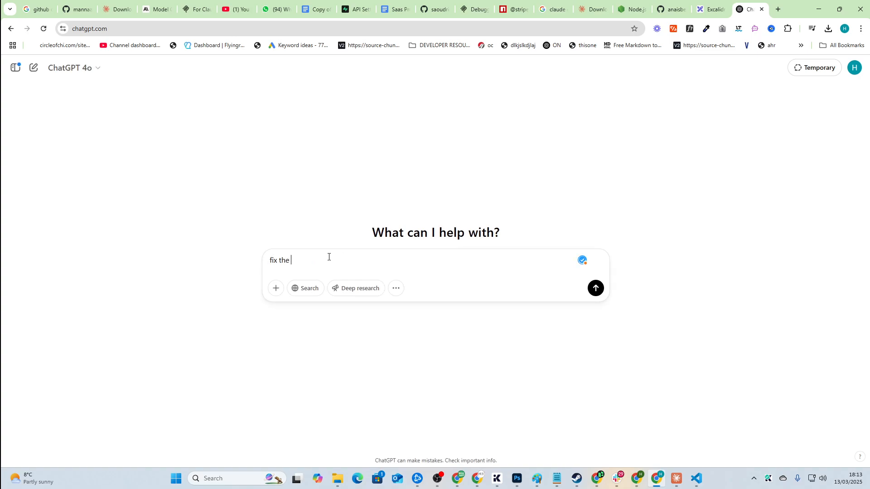
type(" json here")
key("shift+Return")
key("shift+Return")
key("ctrl+v")
key("ctrl+f")
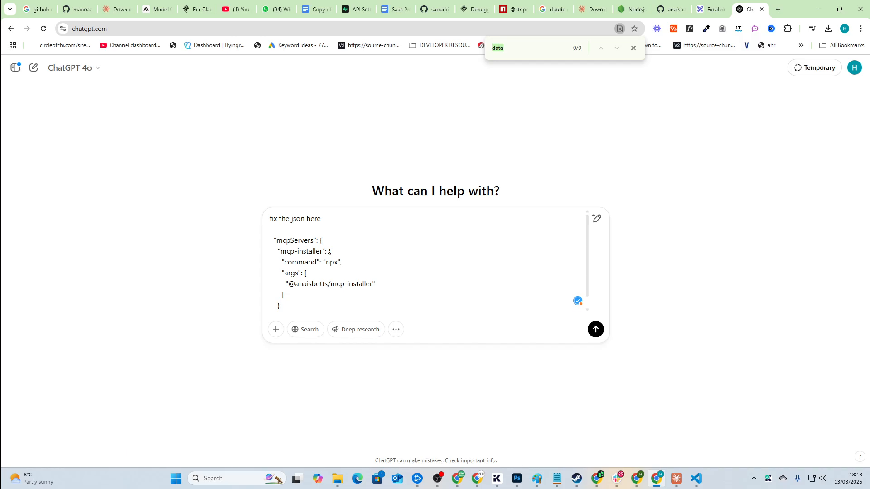
left_click(389, 262)
key("Return")
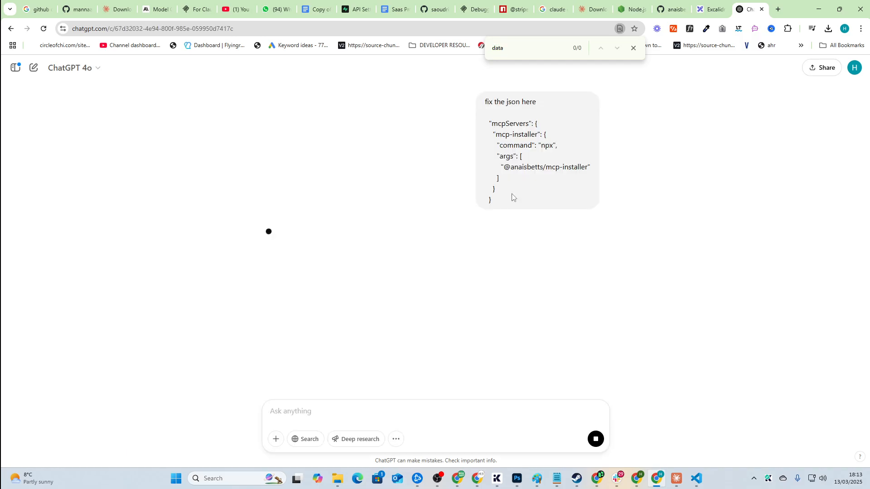
key("super")
key("super")
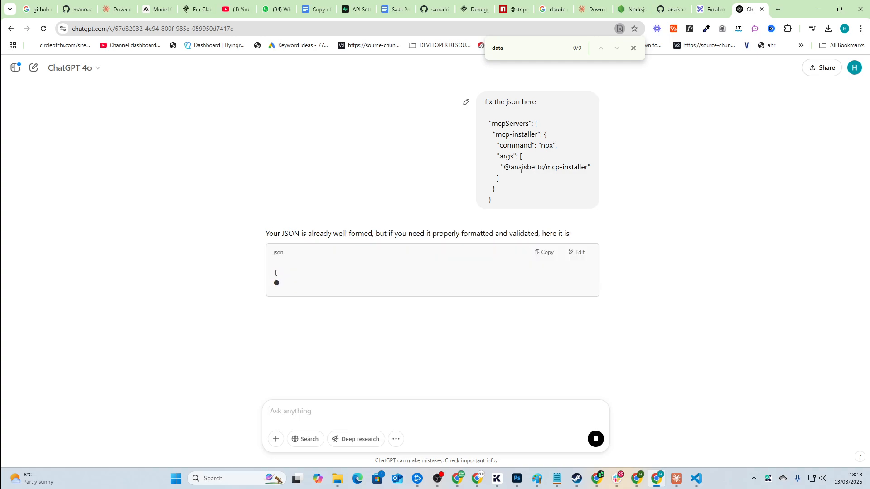
left_click(595, 439)
Step: Follow up asking ChatGPT to replace the package scope with a path, adding 'dude it's a path come on'
left_click(364, 406)
type("also change anais be")
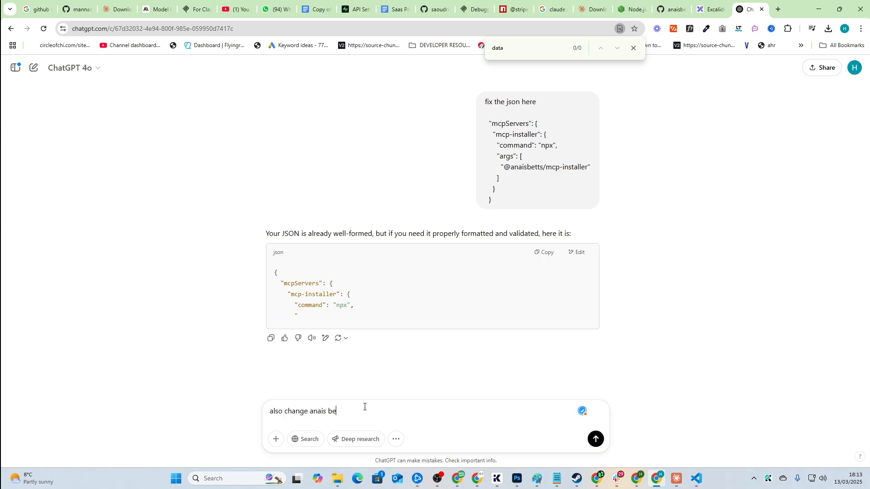
type("tts to")
key("shift+Return")
key("shift+Return")
type("users incom")
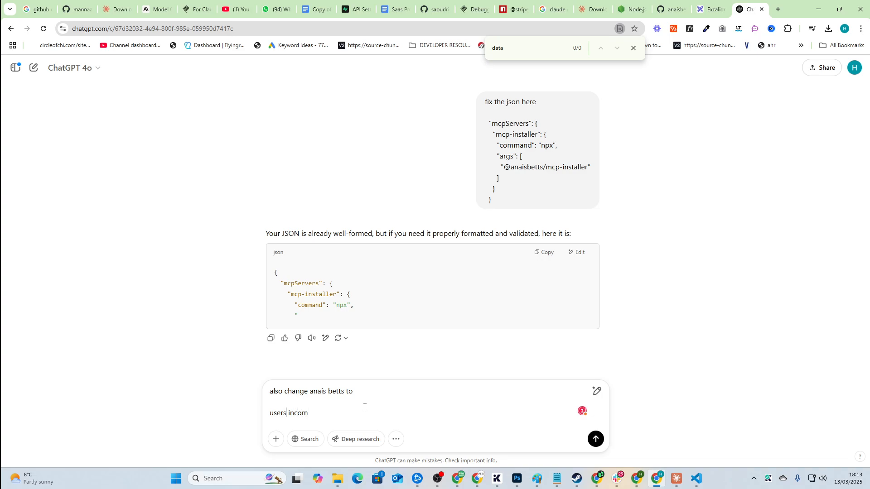
type("c")
key("Return")
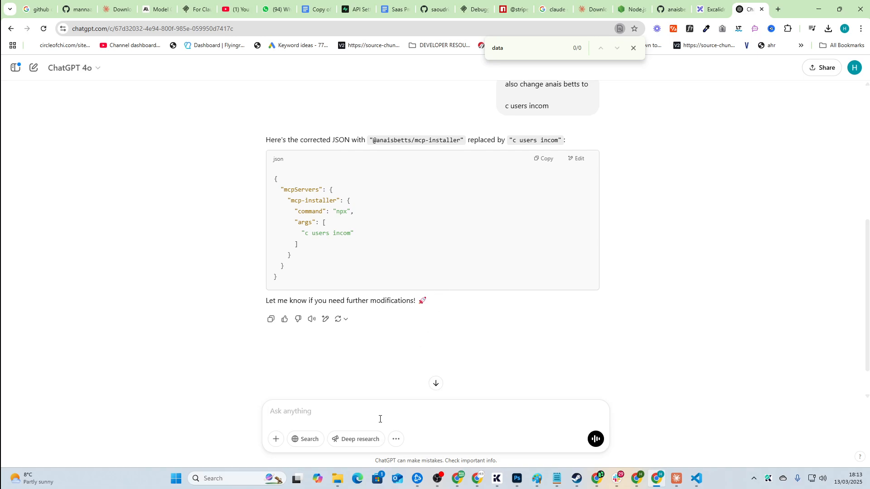
type("dude it's a path come on")
key("Return")
Step: Locate the folder via Windows search, copy the user folder's full path, and paste it into the message
key("super")
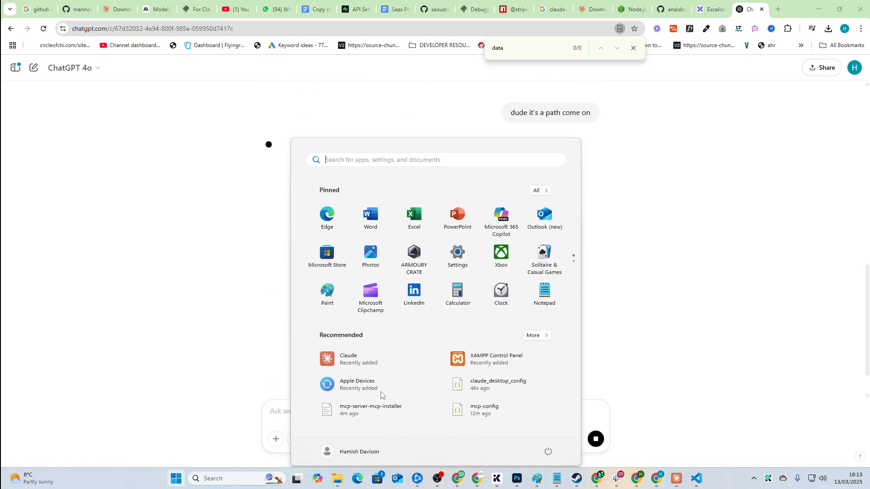
type("c")
key("BackSpace")
type("incom")
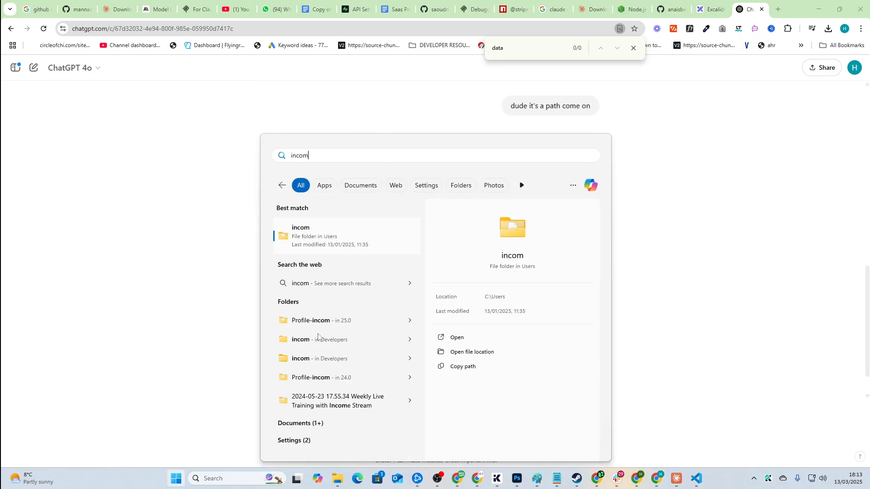
right_click(341, 232)
left_click(378, 242)
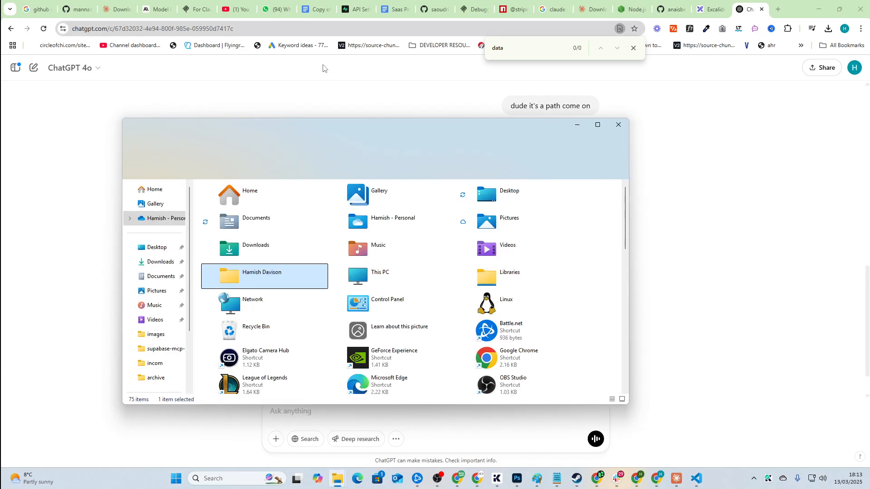
right_click(255, 284)
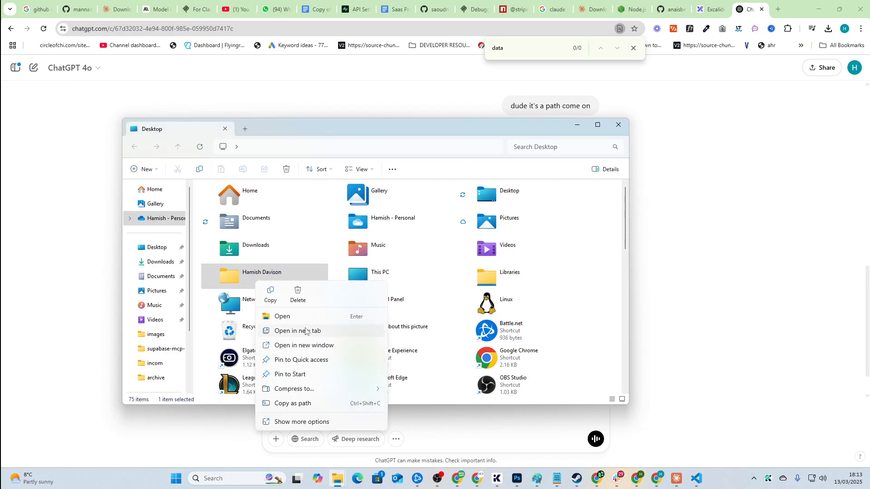
left_click(312, 403)
left_click(320, 421)
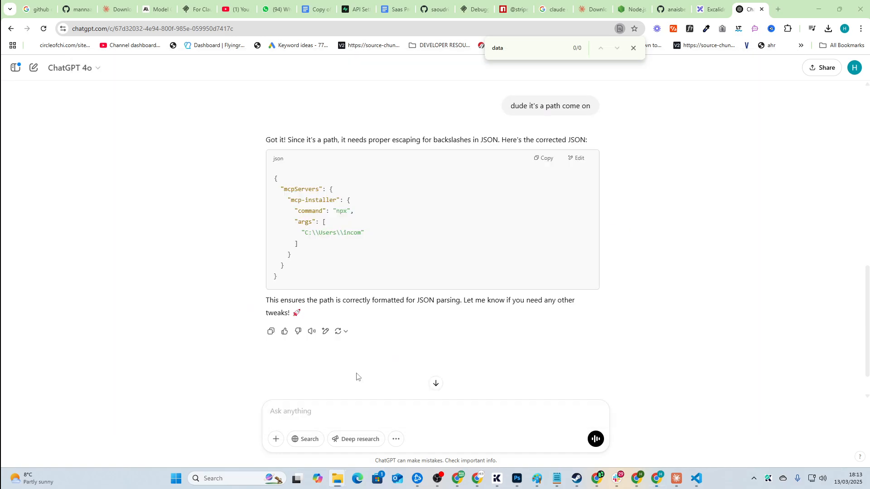
key("ctrl+v")
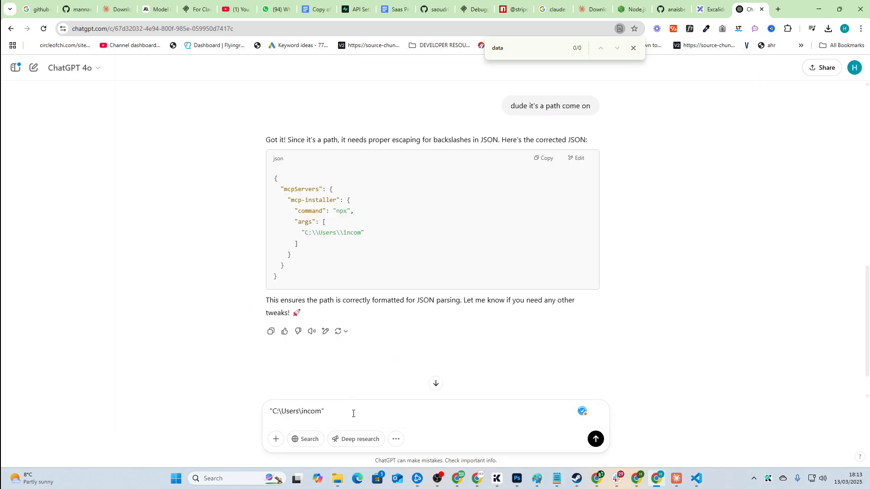
Step: Complete the path to the mcp-installer folder, send it, and copy ChatGPT's corrected JSON
scroll(392, 330, "up", 10)
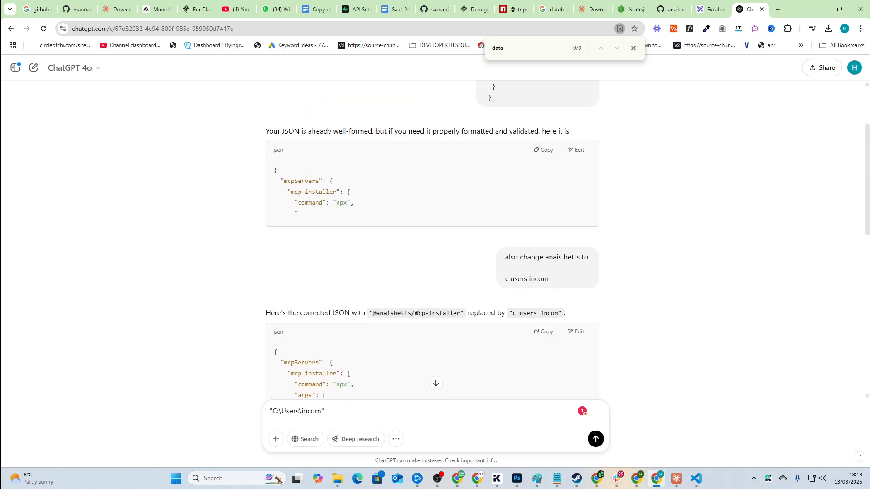
scroll(415, 314, "down", 10)
key("ctrl+a")
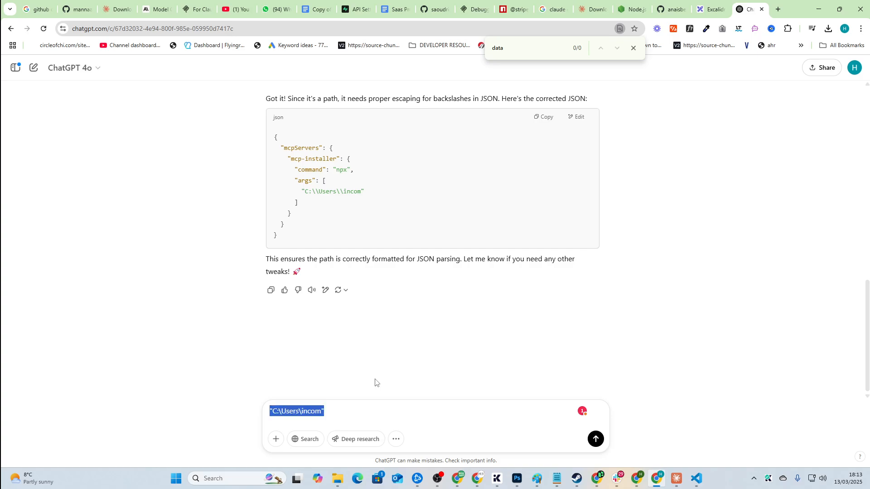
key("ctrl+v")
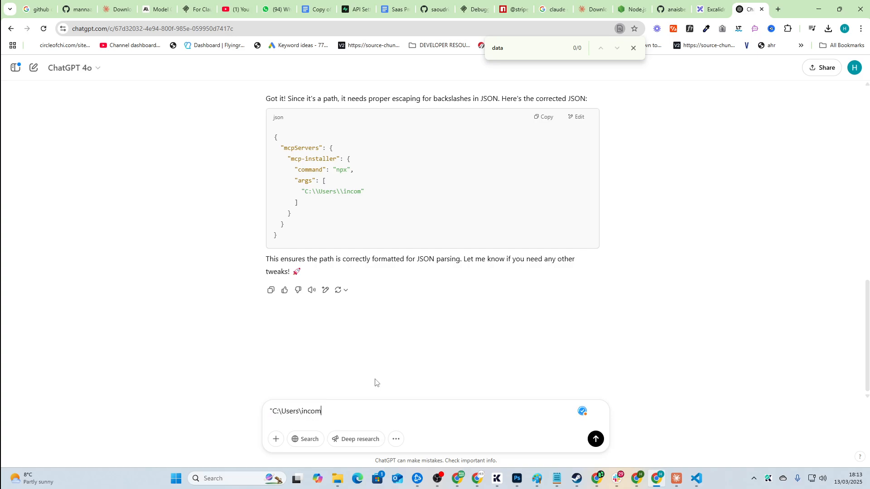
type("staller")
key("Return")
key("alt+Tab")
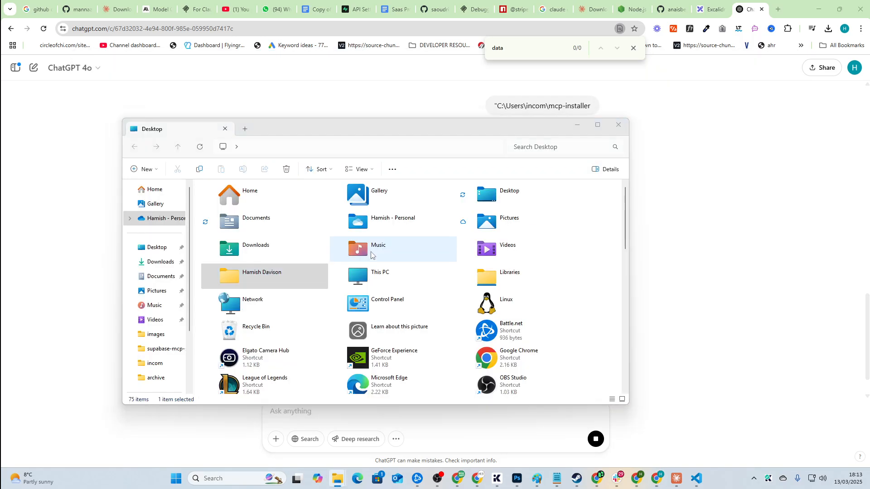
key("alt+Tab")
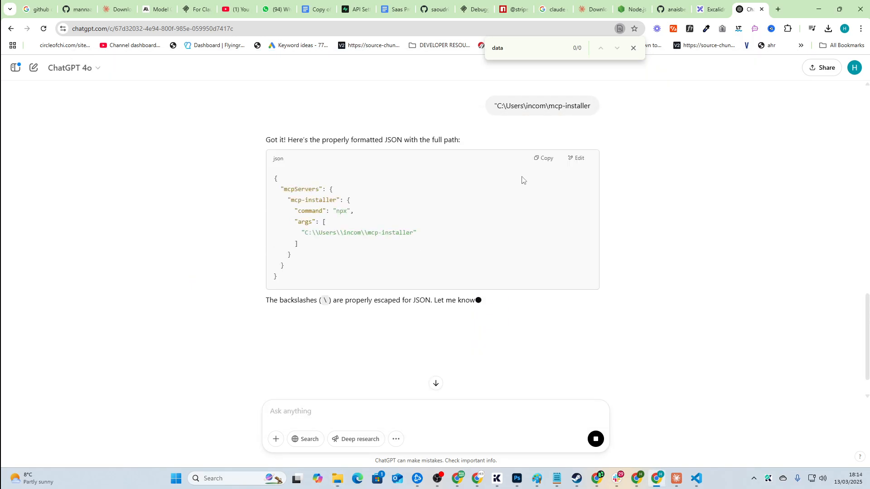
left_click(544, 159)
key("alt+Tab")
Step: Replace claude_desktop_config.json's contents with ChatGPT's corrected mcp-installer JSON
key("alt+Tab")
key("ctrl+a")
key("ctrl+v")
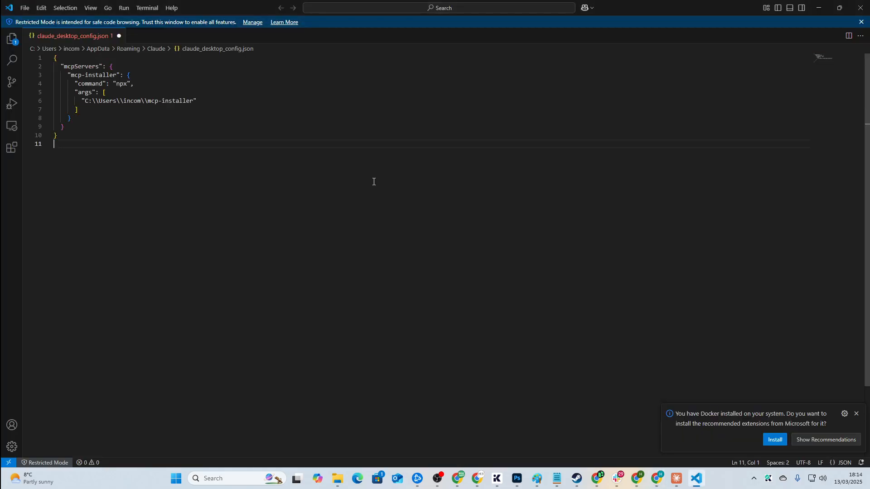
key("alt+Tab")
Step: Close Settings, exit Claude Desktop from the File menu, and relaunch it from Windows search
key("Tab")
key("Tab")
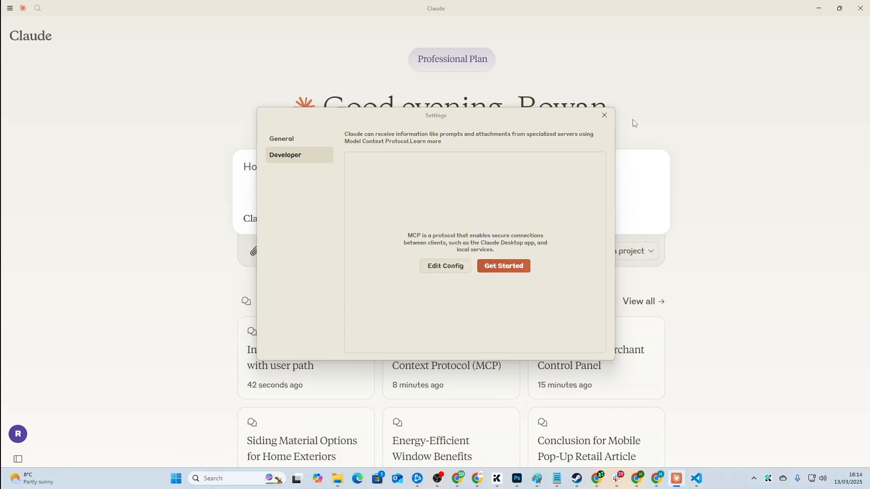
left_click(605, 115)
left_click(10, 9)
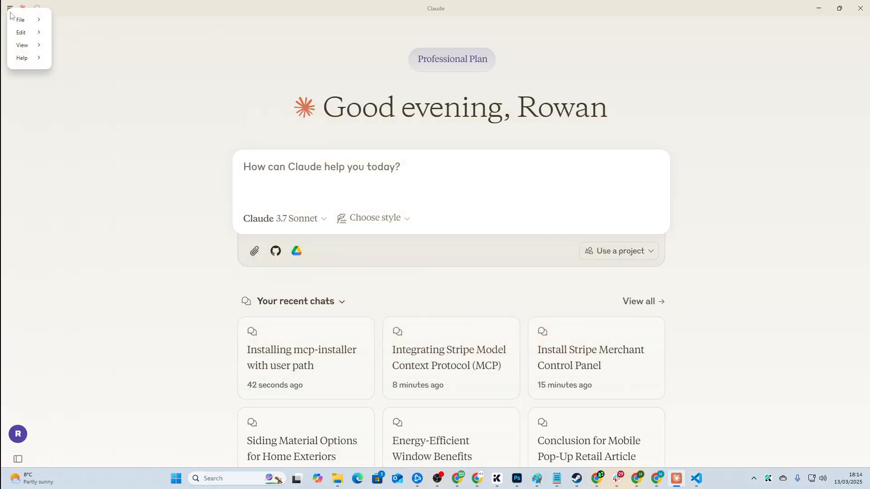
mouse_move(20, 19)
left_click(64, 64)
key("super")
type("c")
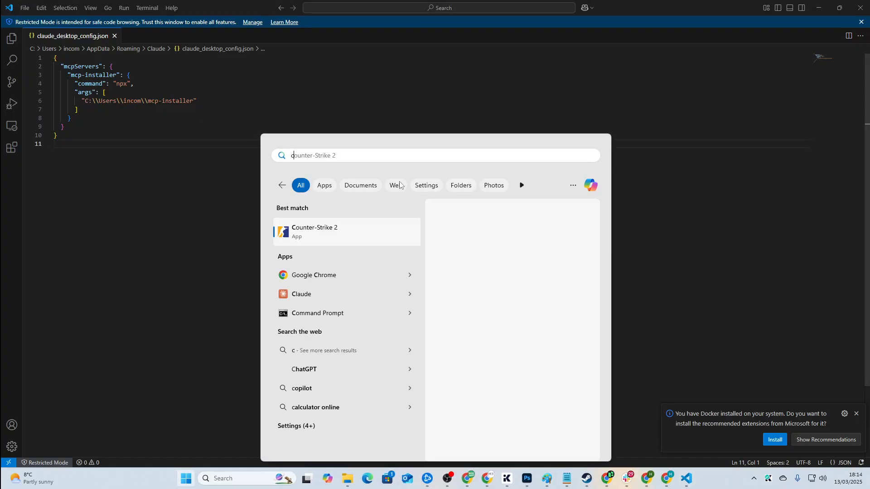
type("laude")
key("Return")
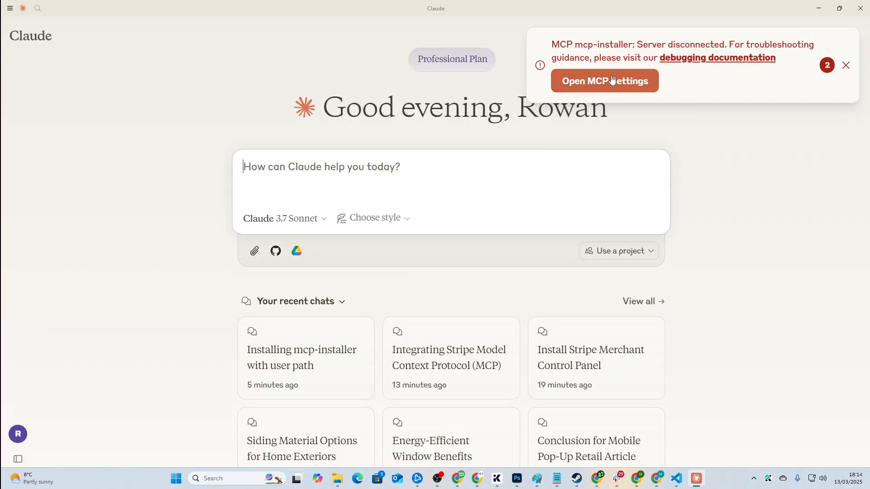
Step: Open mcp-server-mcp-installer.log from the logs folder in VS Code and select its final error lines
left_click(612, 80)
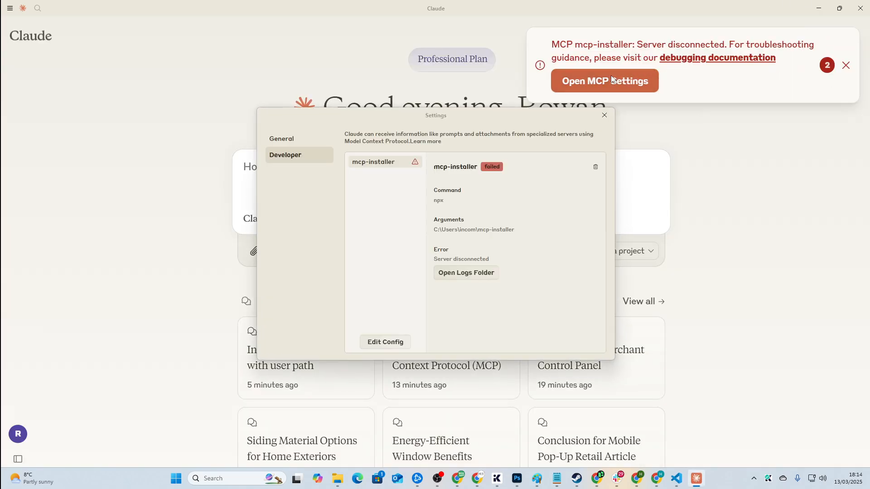
left_click(459, 273)
left_click(437, 272)
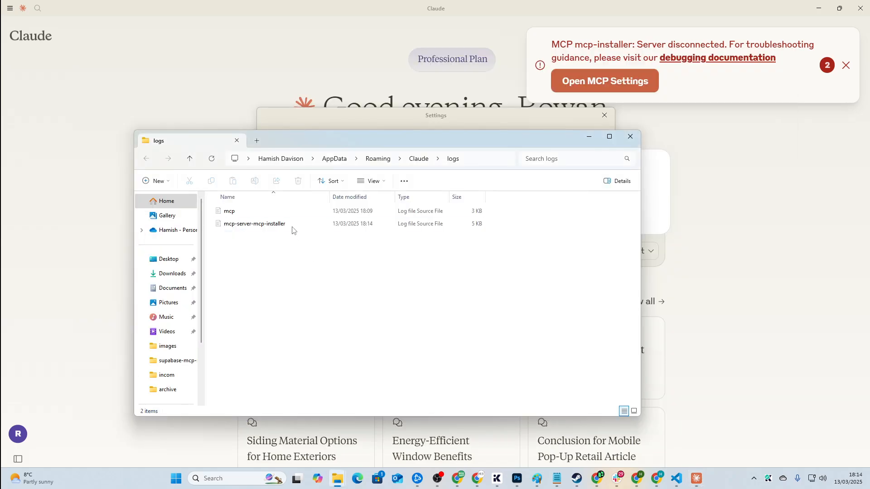
double_click(292, 228)
scroll(335, 271, "down", 13)
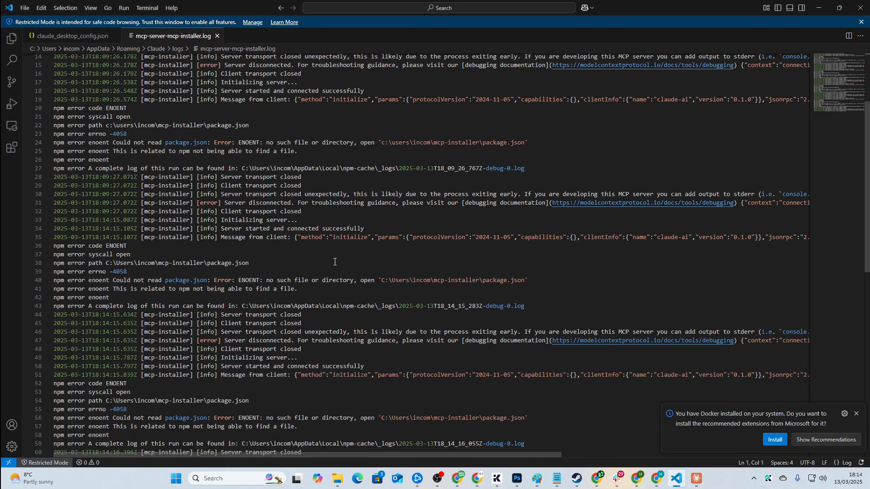
left_click_drag(371, 273, 71, 218)
left_click(358, 262)
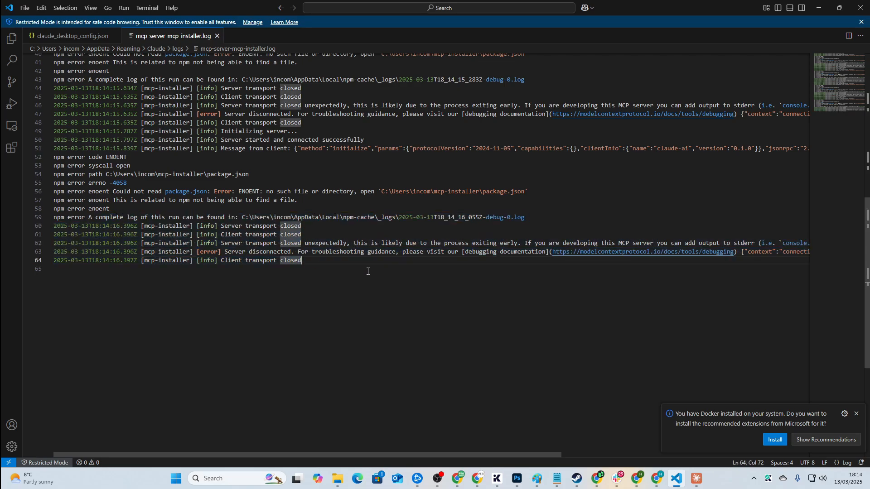
left_click_drag(335, 252, 112, 192)
left_click(350, 320)
key("alt+Tab")
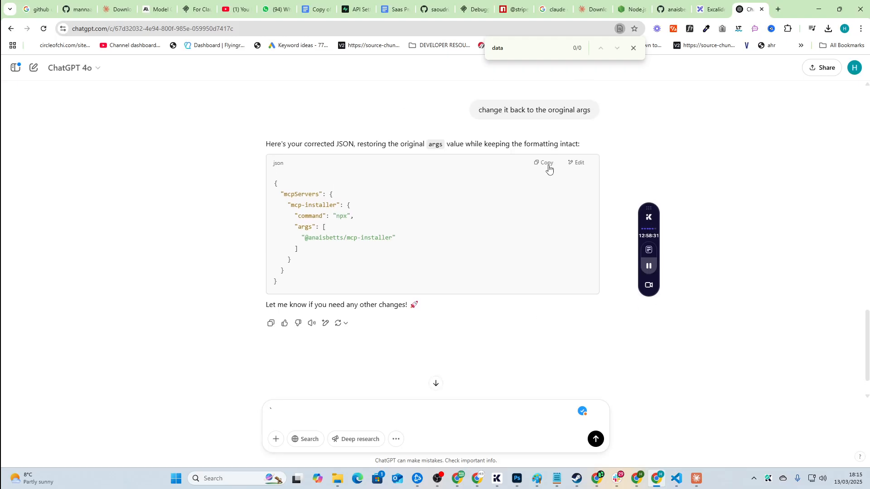
left_click_drag(356, 274, 271, 170)
key("alt+Tab")
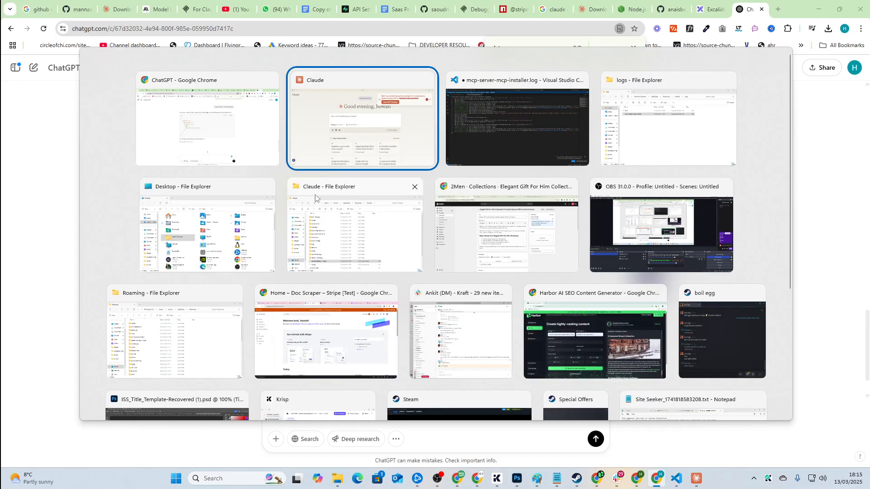
key("alt+Tab")
left_click(99, 36)
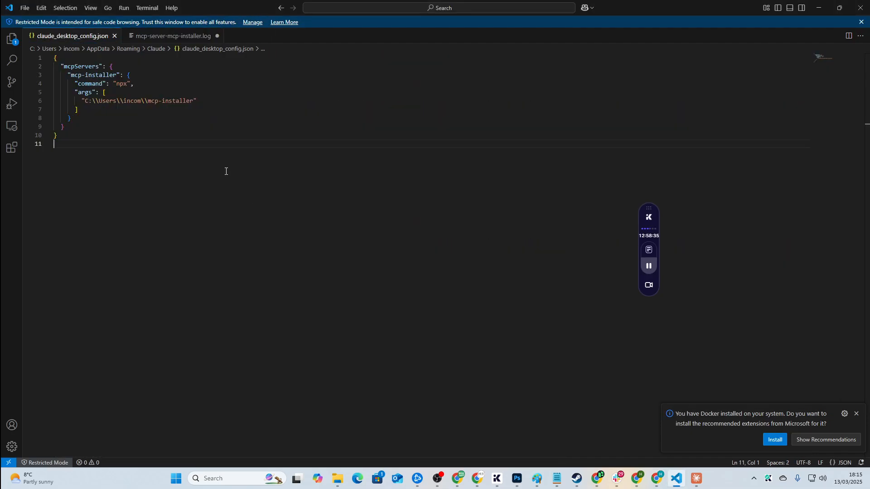
key("ctrl+a")
type("{   \"mcpServers\": {     \"mcp-installer\": {       \"command\": \"npx\",       \"args\": [         \"@anaisbetts/mcp-installer\"       ]     }   } }")
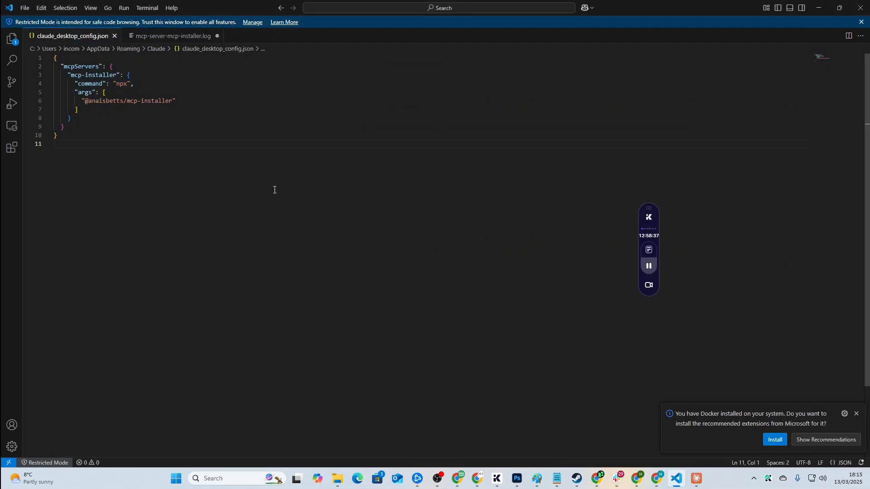
Step: Close Developer settings, quit Claude from its menu and relaunch it from Start
key("alt+Tab")
key("alt+Tab")
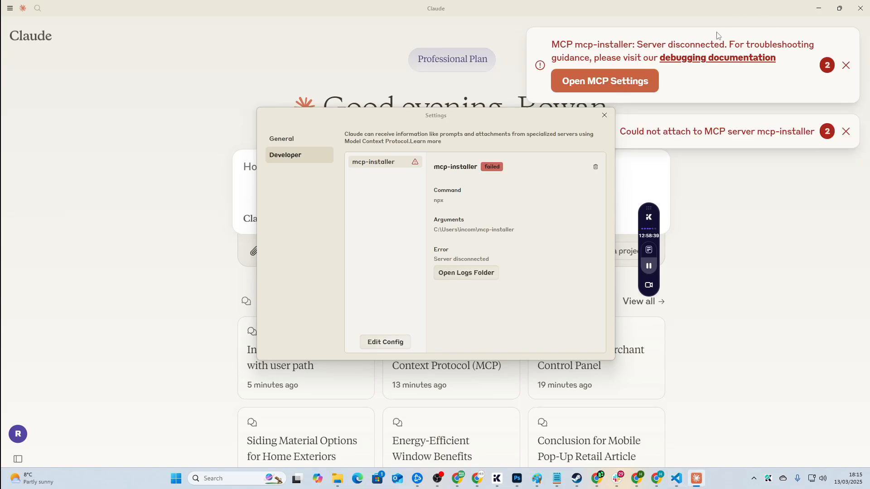
left_click(604, 116)
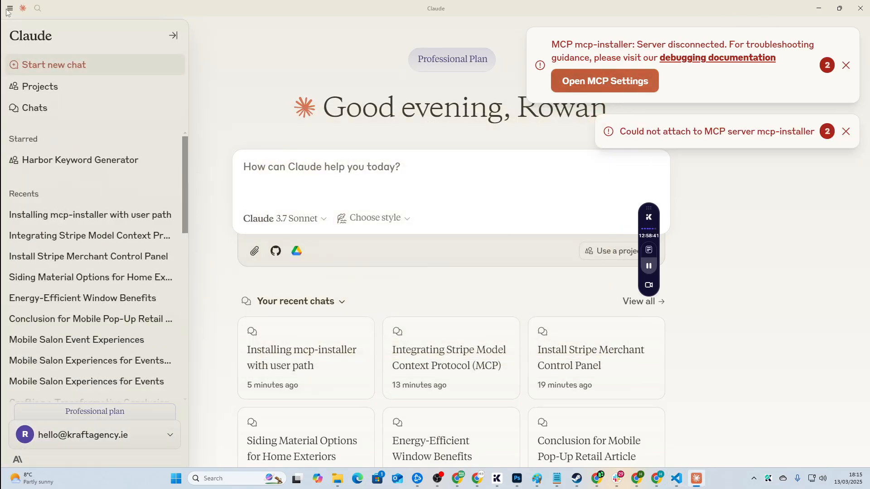
left_click(13, 9)
mouse_move(35, 20)
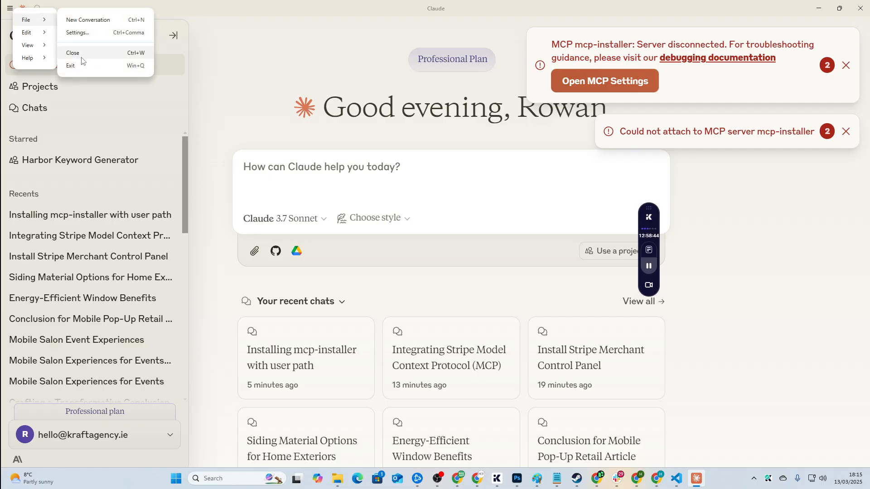
left_click(82, 65)
key("super")
type("claude")
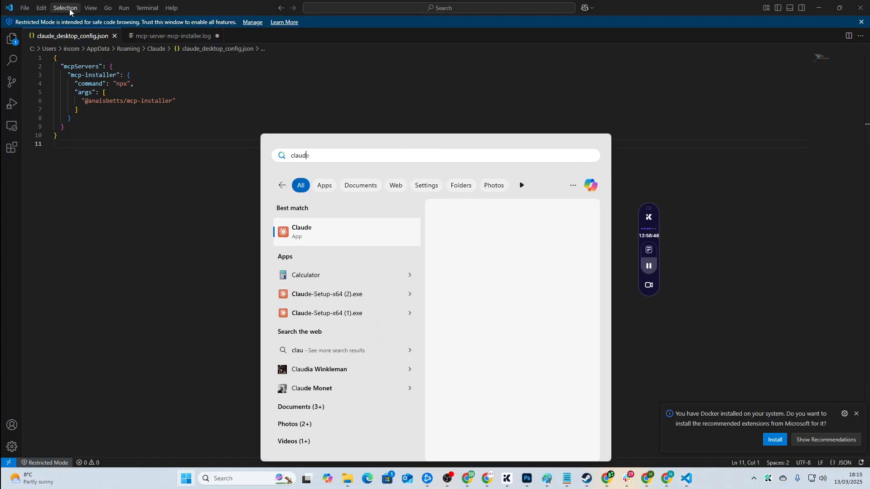
left_click(325, 238)
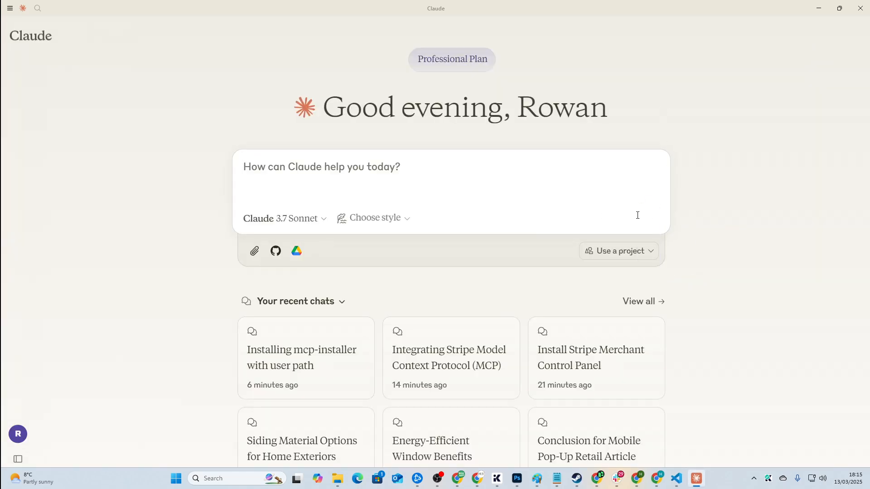
Step: Check Available MCP Tools lists mcp-installer's two install tools, then return to the Google results
left_click(10, 9)
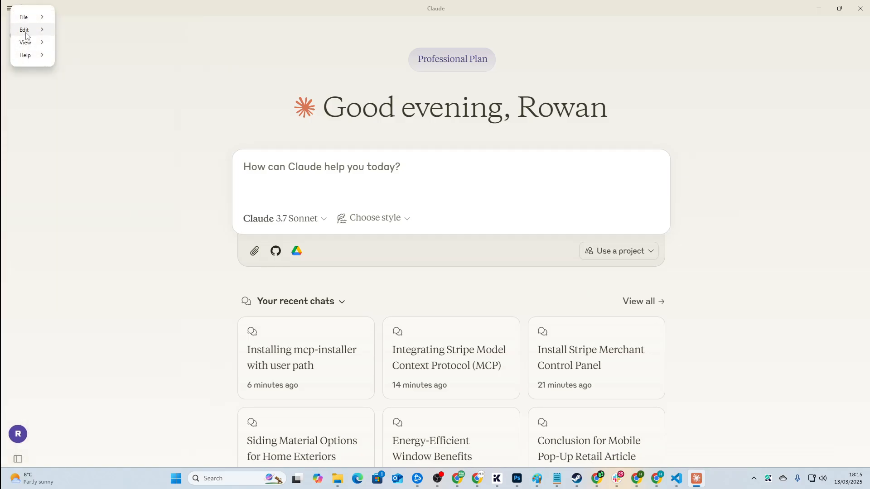
mouse_move(31, 18)
left_click(651, 218)
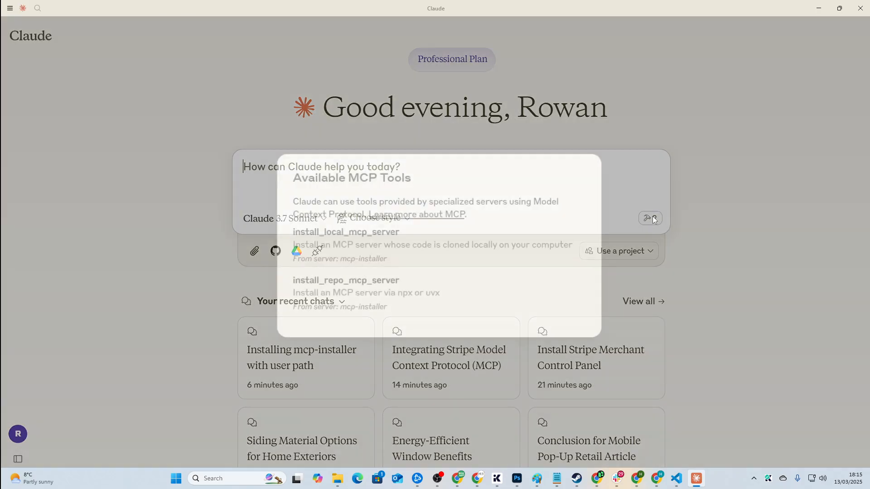
left_click_drag(468, 311, 281, 232)
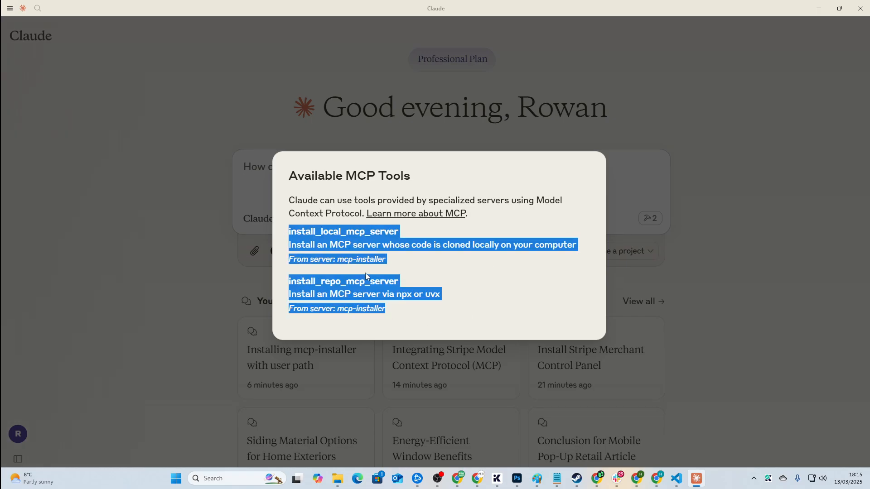
left_click(365, 272)
left_click(739, 199)
key("alt+Tab")
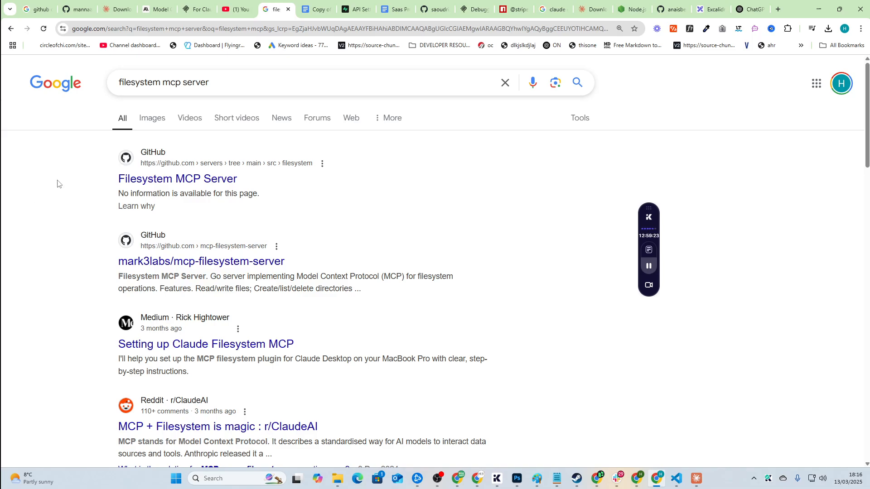
Step: Open the official Filesystem MCP Server GitHub README and scroll to 'Usage with Claude Desktop'
mouse_move(640, 269)
left_click(647, 347)
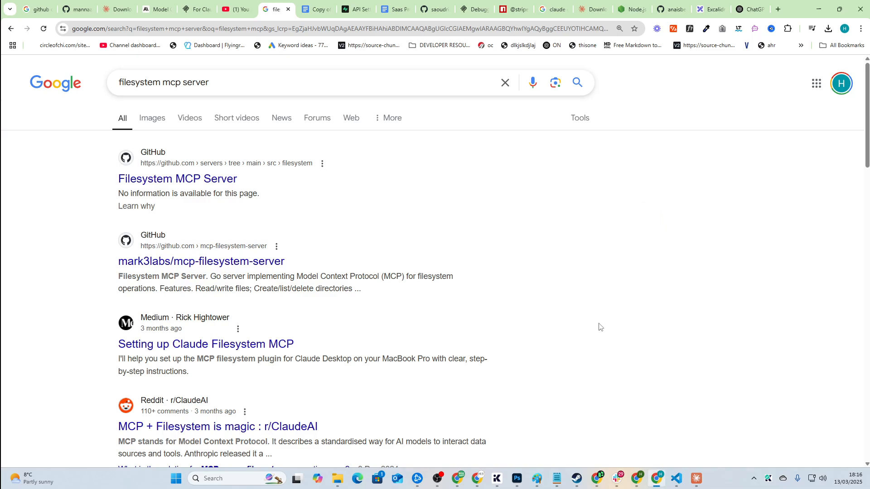
left_click_drag(244, 85, 15, 159)
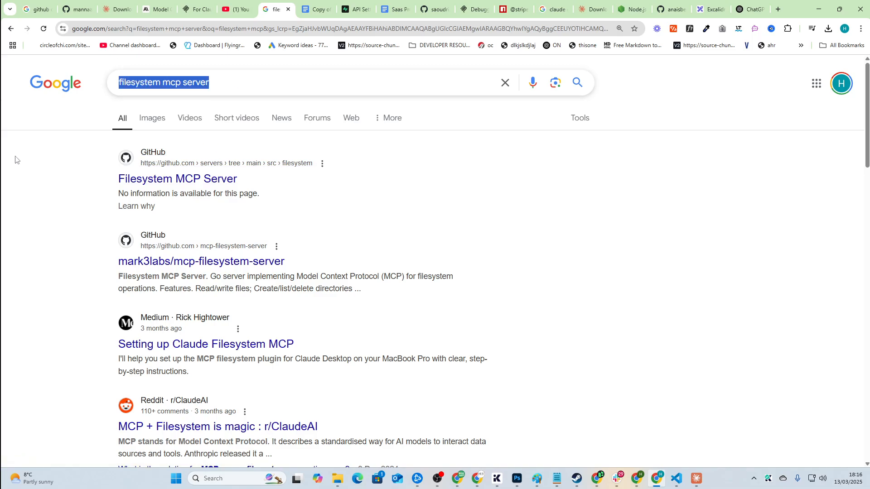
left_click(236, 178)
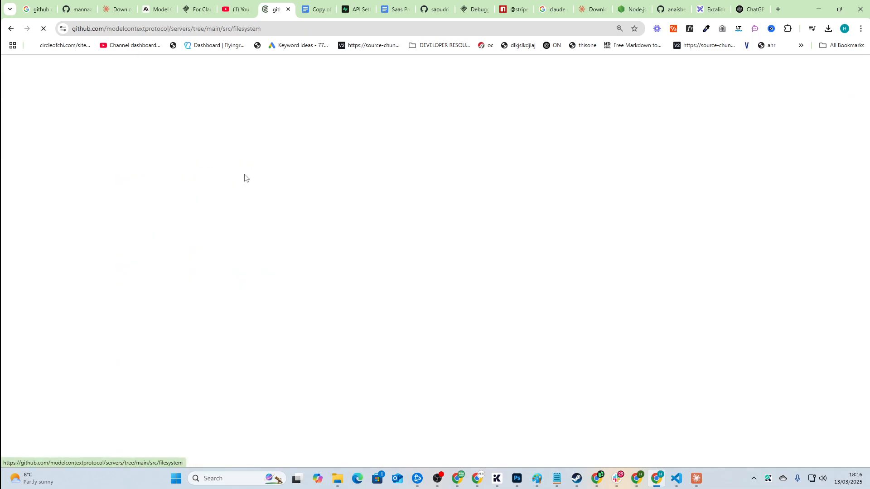
scroll(386, 288, "down", 12)
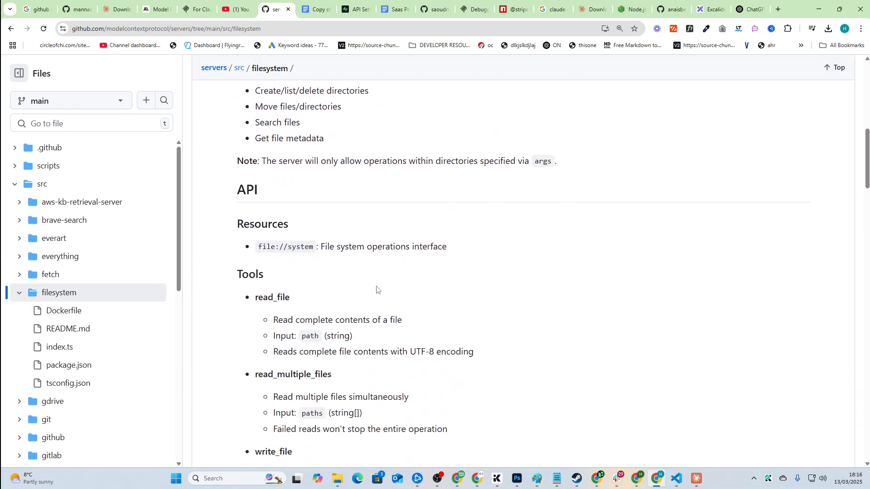
scroll(386, 288, "down", 20)
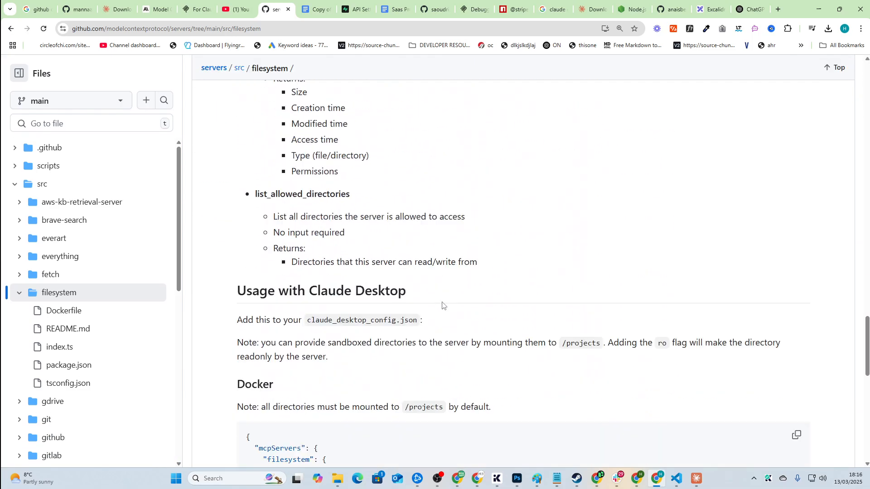
scroll(556, 345, "up", 20)
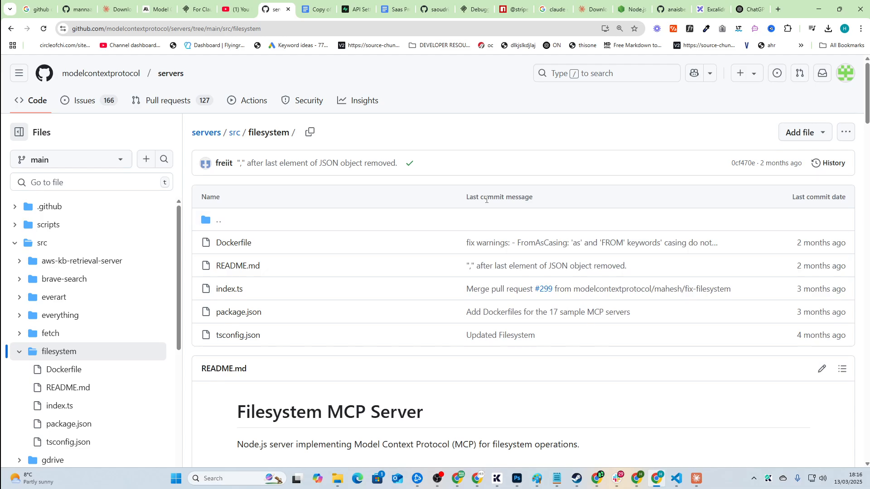
scroll(486, 200, "down", 1)
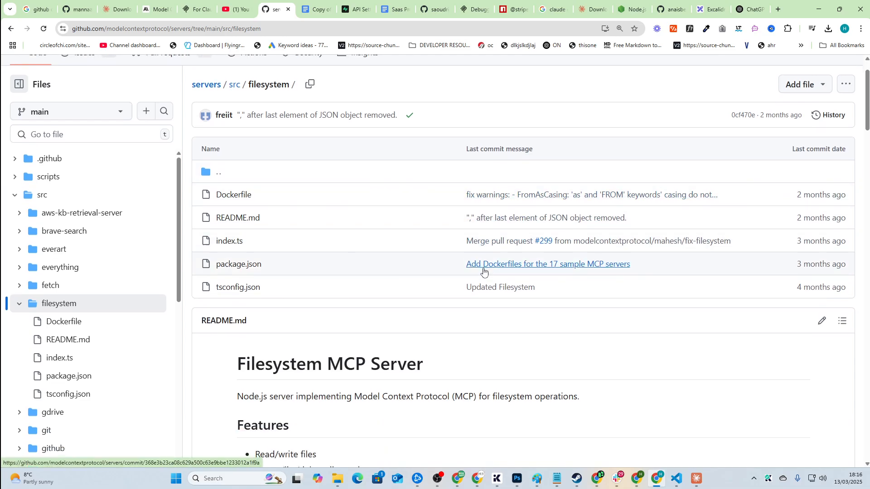
scroll(484, 271, "down", 3)
key("alt+Tab")
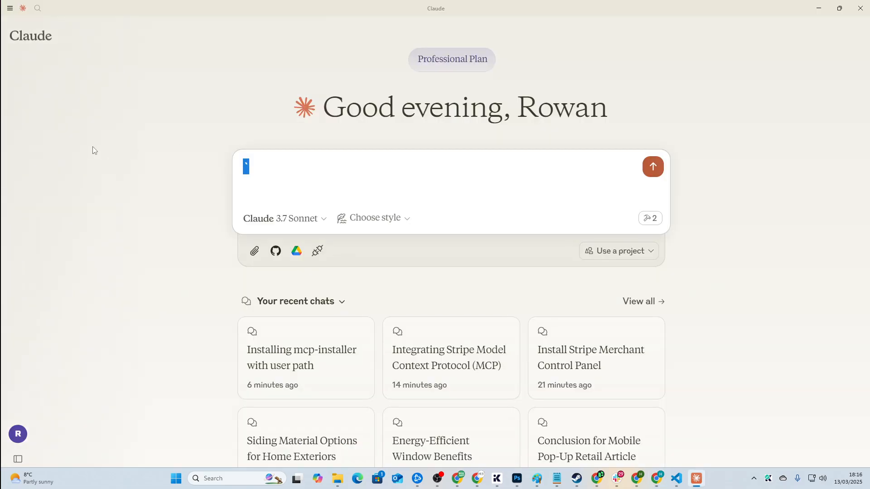
Step: Type 'now install the filesystem mcp server' into Claude's prompt box
key("BackSpace")
type("now install the filesystem")
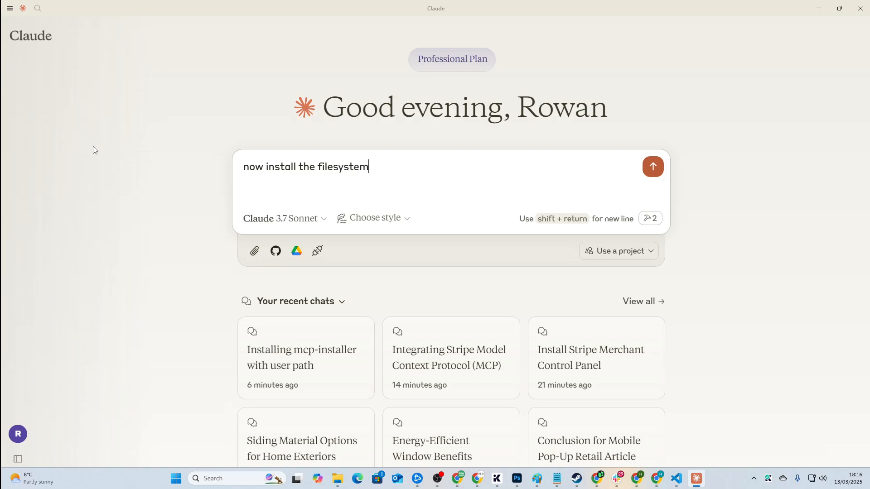
type(" mcp server")
key("alt+Tab")
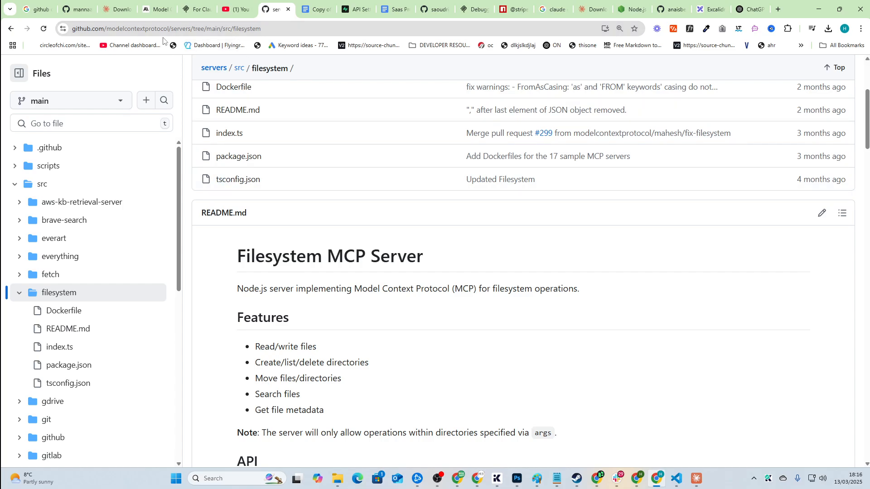
Step: Open the mark3labs mcp-filesystem-server repository and scroll to its claude_desktop_config.json example
left_click(11, 29)
left_click(172, 267)
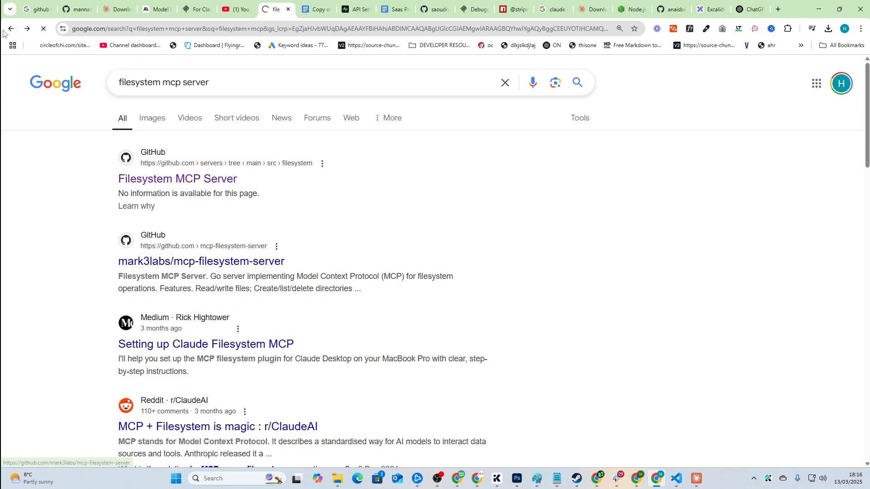
scroll(54, 299, "down", 5)
scroll(53, 300, "down", 7)
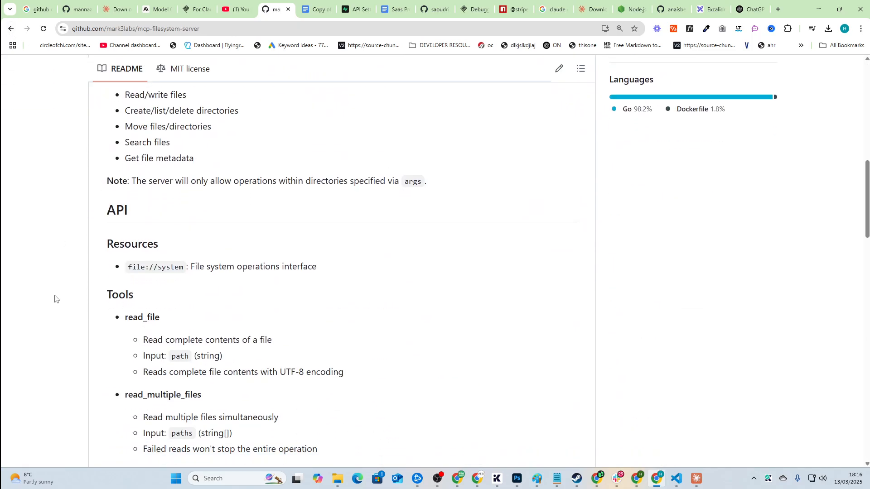
scroll(55, 299, "down", 15)
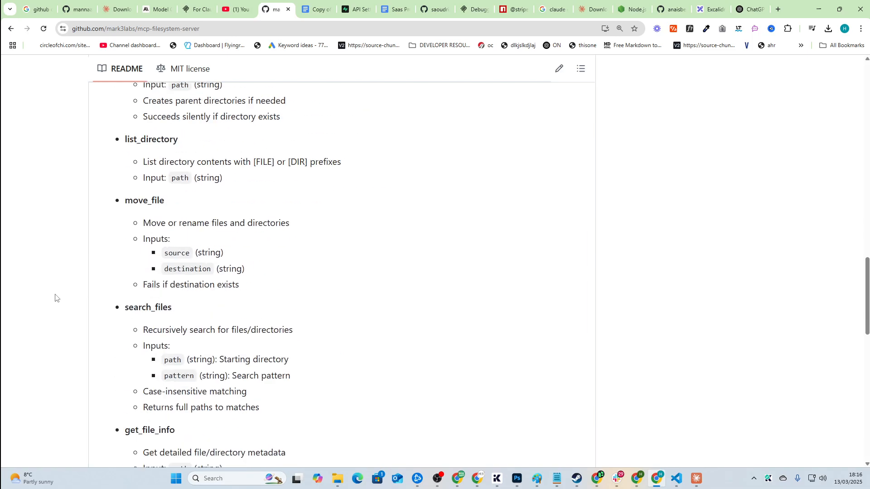
scroll(62, 283, "down", 1)
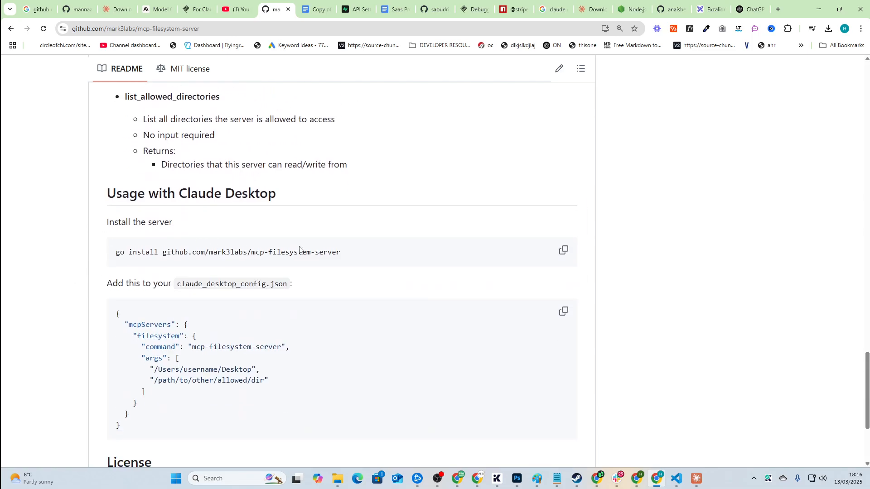
scroll(101, 258, "down", 1)
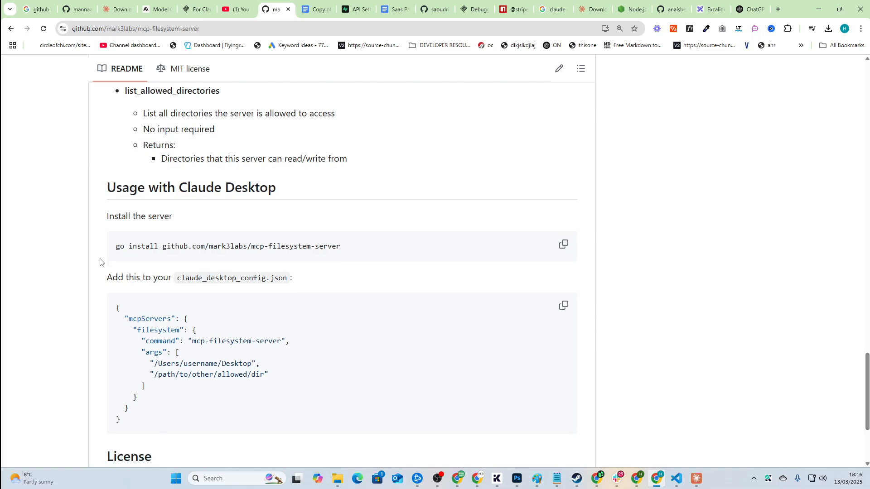
left_click_drag(185, 379, 103, 161)
left_click(26, 283)
scroll(32, 281, "down", 2)
Step: Copy the Downloads folder path from Windows search and paste it into the prompt
key("alt+Tab")
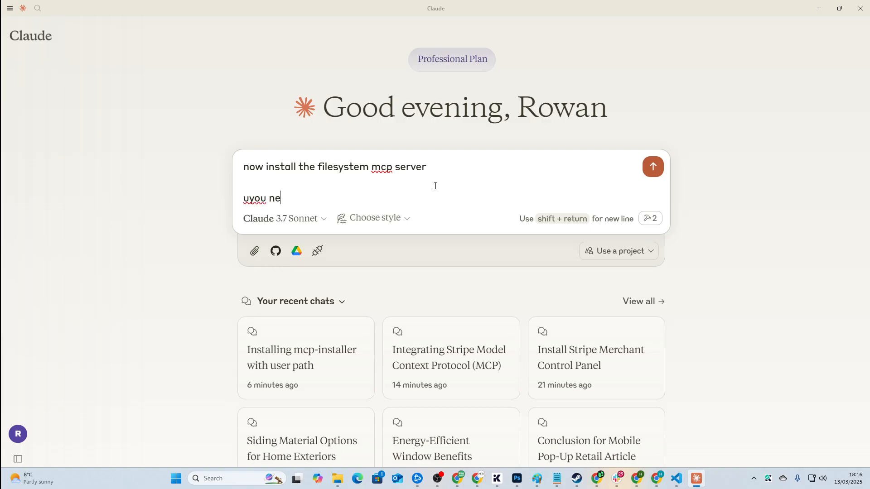
key("super")
type("downlo")
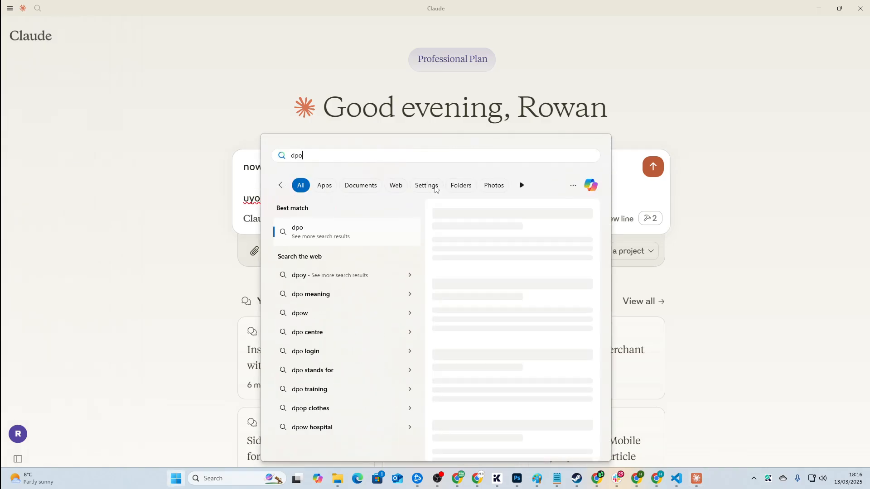
type("ads")
right_click(333, 237)
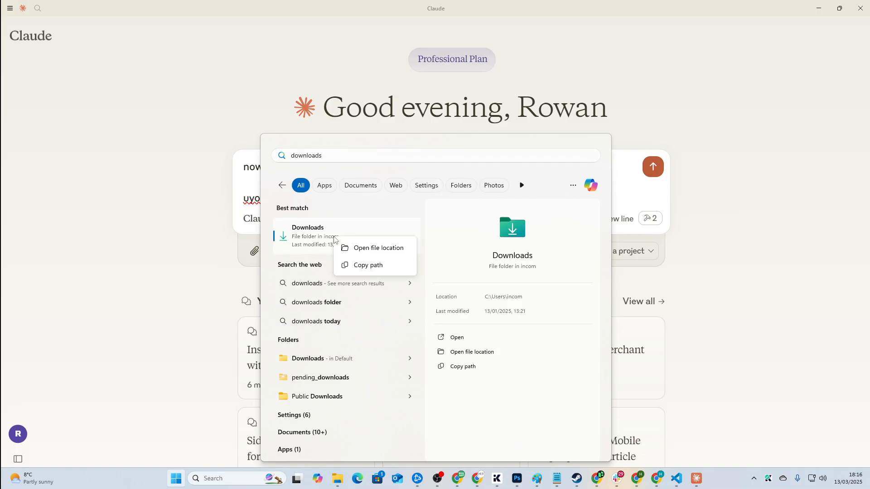
left_click(355, 267)
left_click(370, 196)
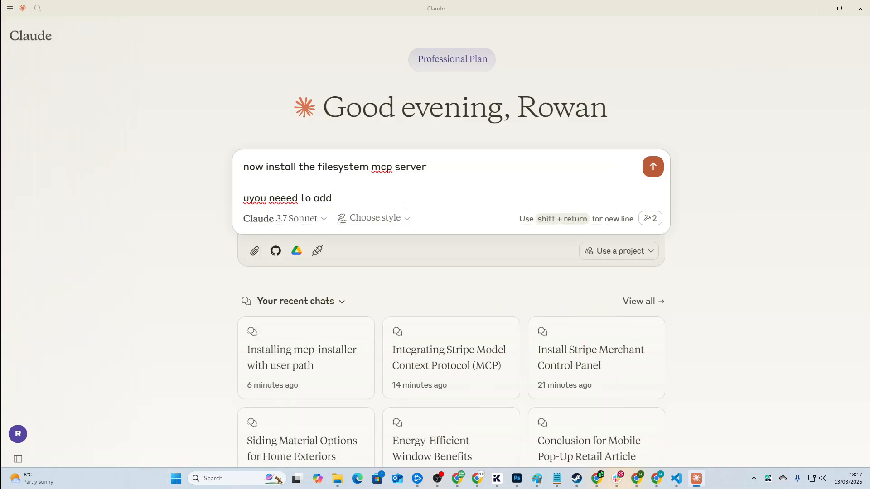
key("shift+Return")
key("shift+Return")
key("ctrl+v")
key("shift+Return")
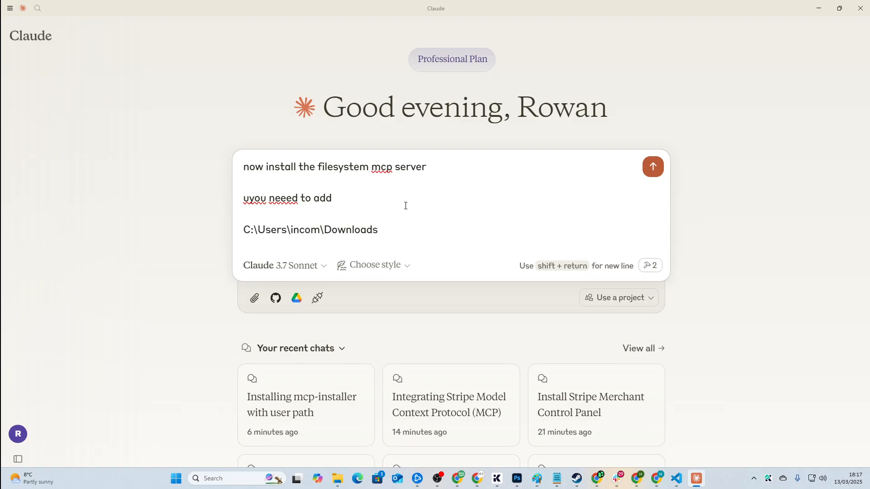
Step: Open File Explorer at the user's home folder via the Documents search result
key("super")
type("documents")
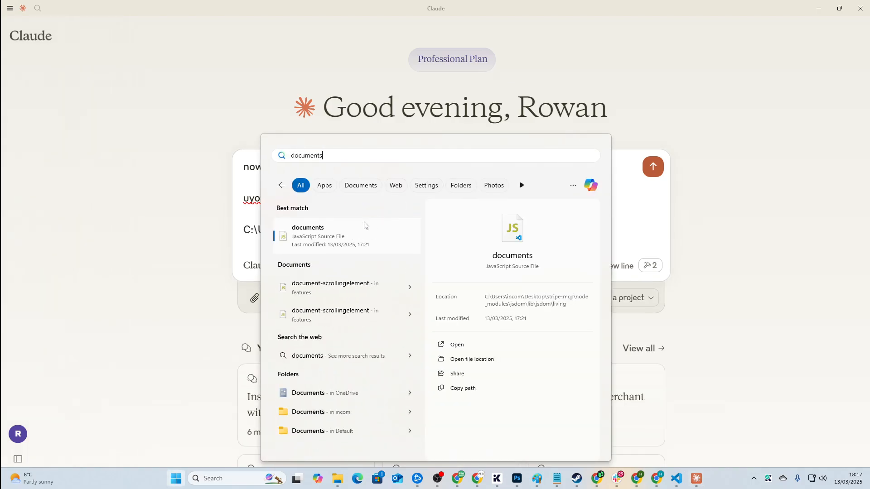
right_click(347, 392)
right_click(321, 414)
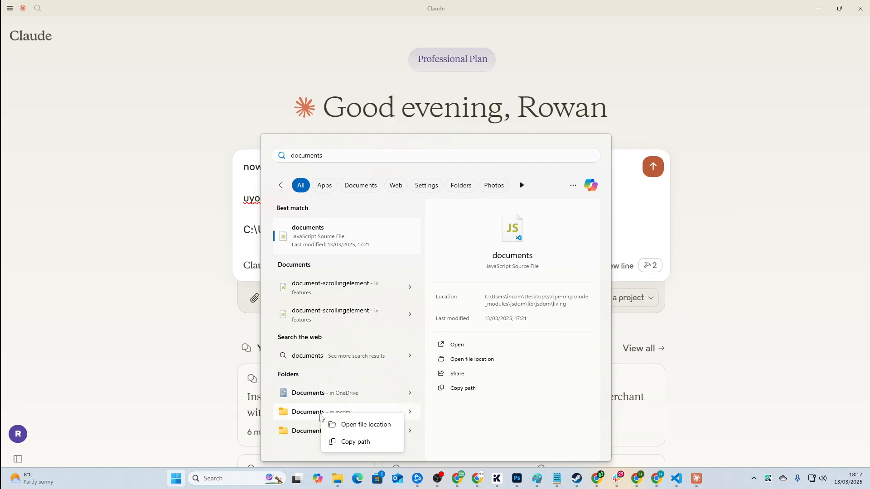
left_click(309, 415)
left_click(406, 171)
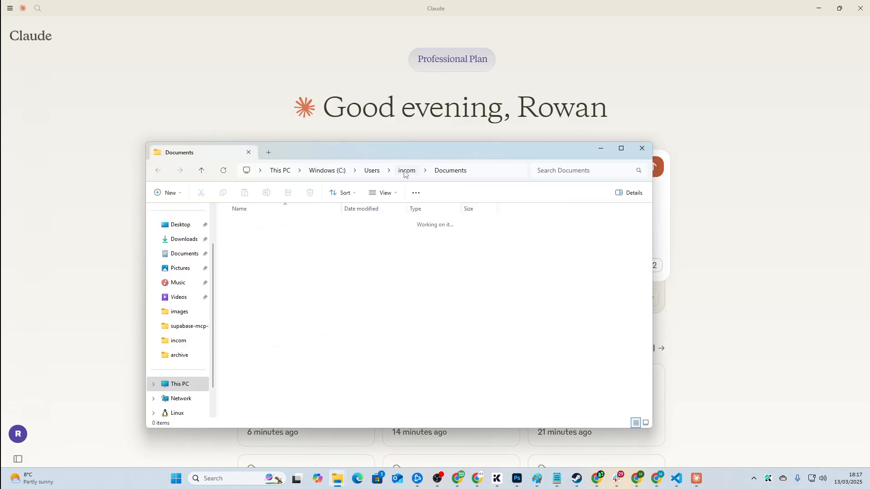
scroll(268, 386, "down", 1)
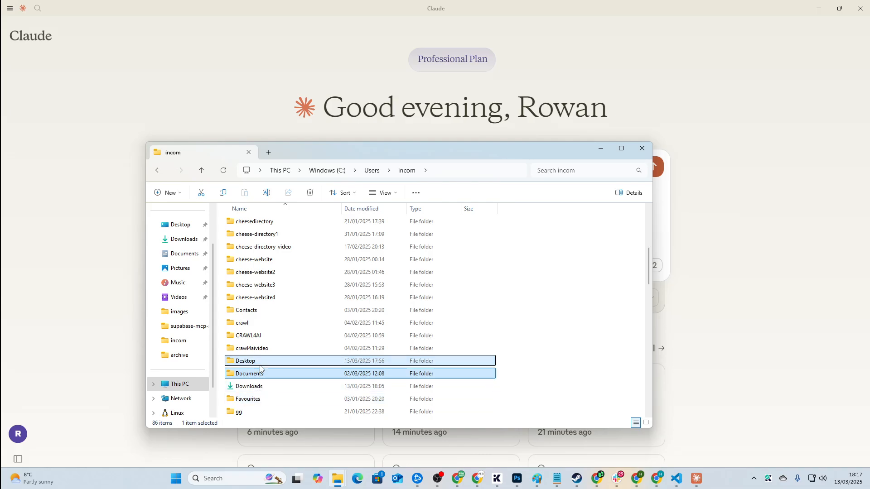
key("d")
key("d")
left_click(272, 372)
left_click(269, 389)
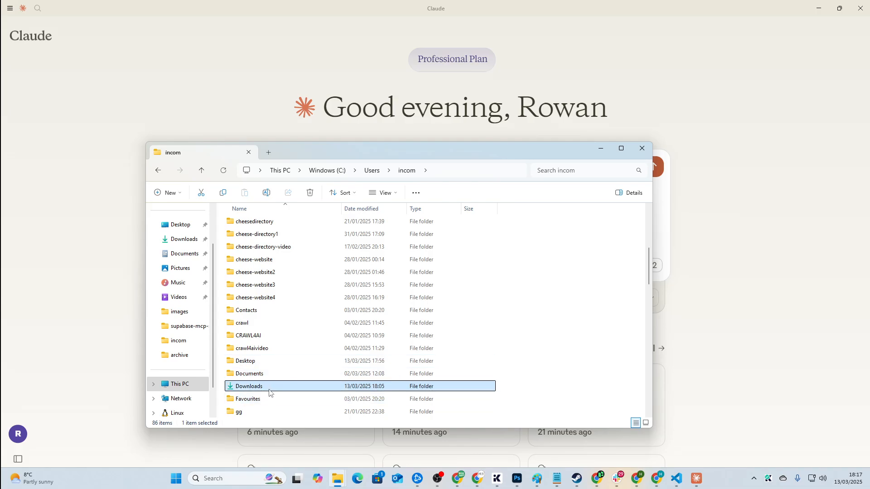
Step: Copy the Desktop folder's path and paste it on a new line of the prompt
left_click(92, 353)
key("alt+Tab")
left_click(238, 377)
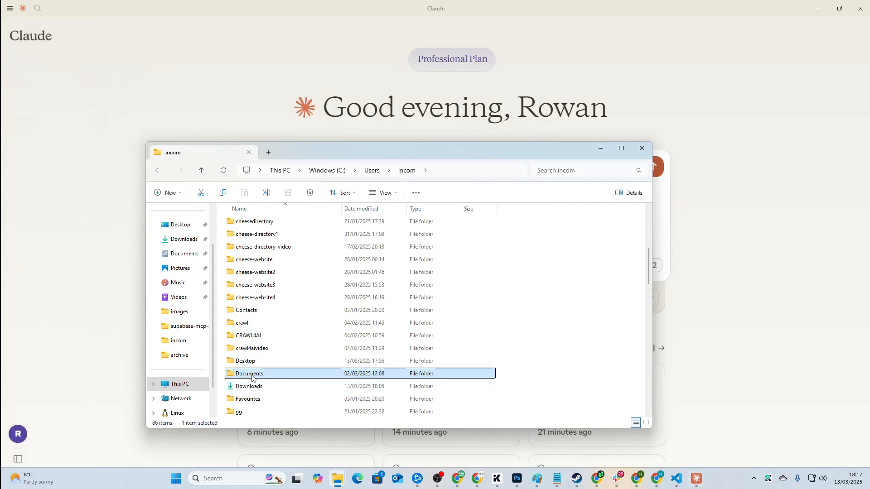
double_click(252, 364)
left_click(158, 170)
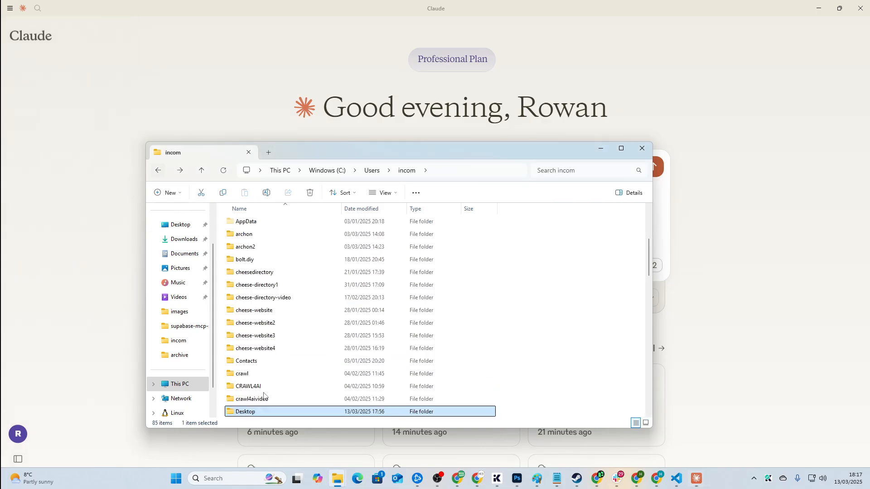
right_click(252, 412)
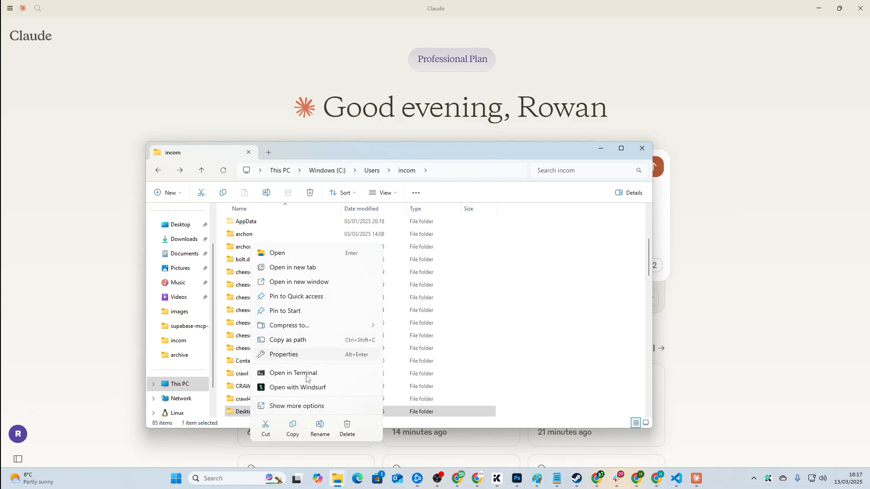
left_click(299, 346)
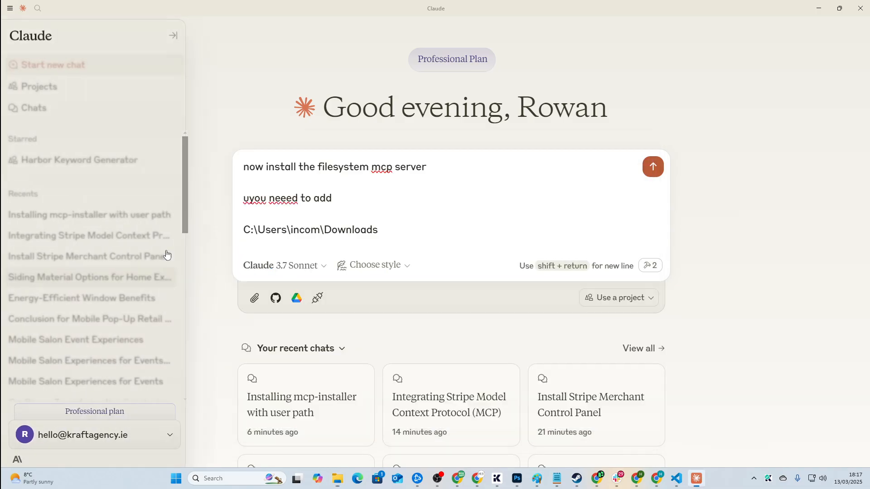
key("shift+Return")
key("ctrl+v")
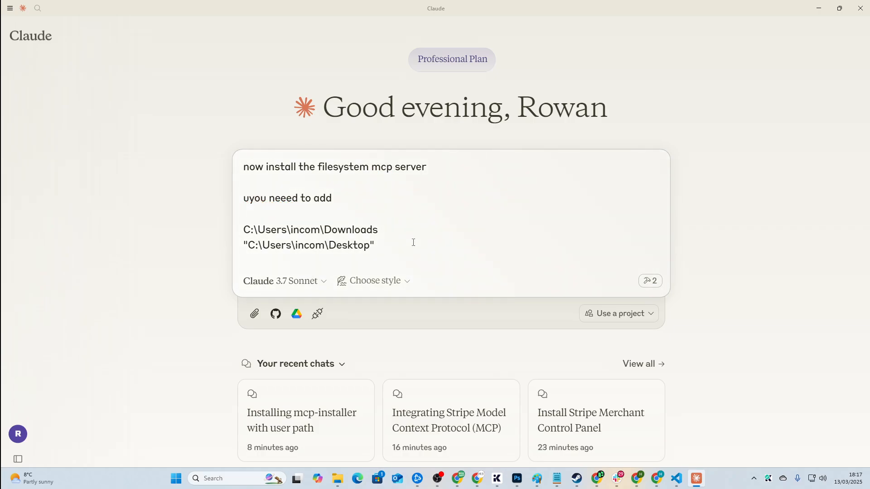
scroll(472, 228, "down", 2)
scroll(421, 199, "up", 2)
left_click_drag(378, 246, 233, 167)
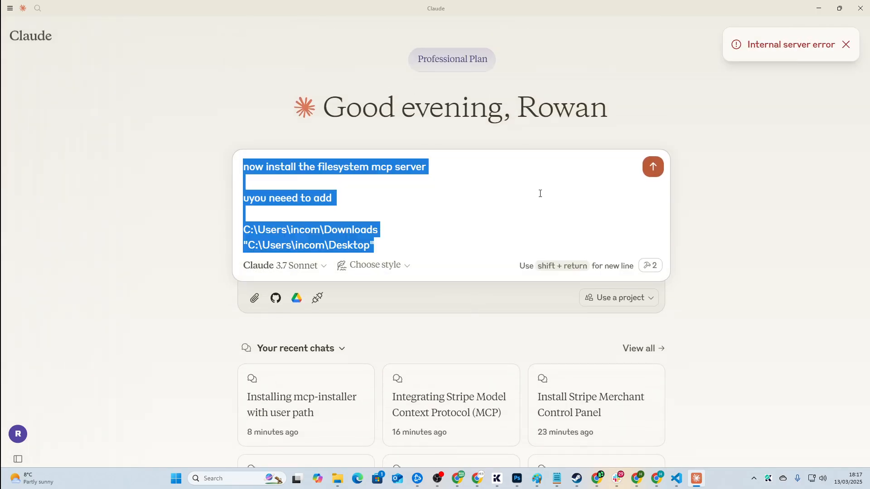
Step: Send the install request and choose 'Allow for This Chat' so the installer adds the filesystem server
left_click(541, 192)
left_click(658, 173)
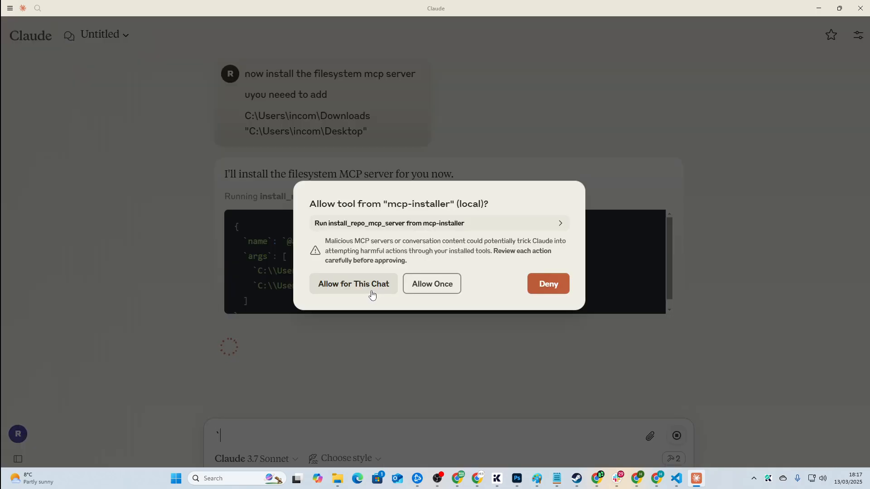
left_click(372, 293)
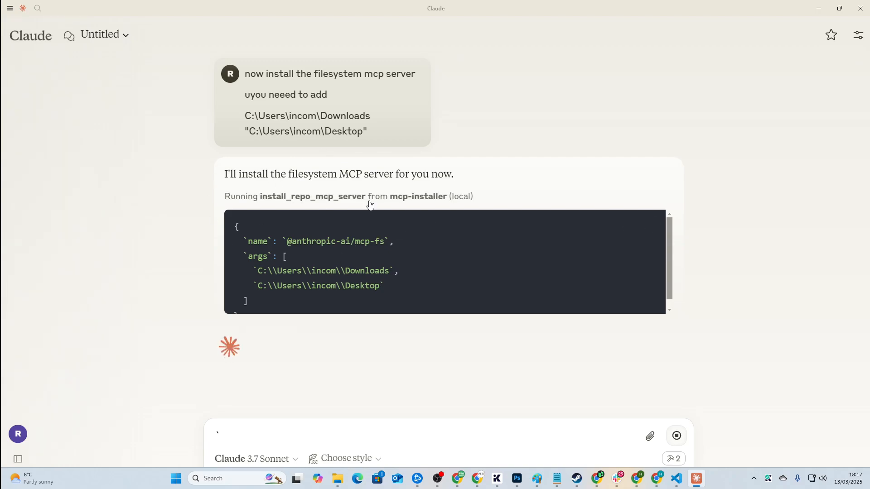
scroll(364, 261, "down", 1)
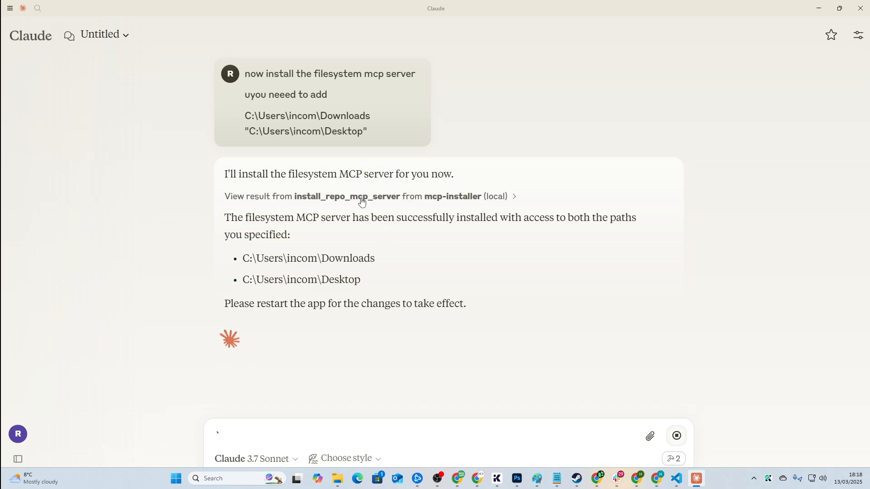
left_click_drag(466, 304, 236, 207)
left_click(10, 8)
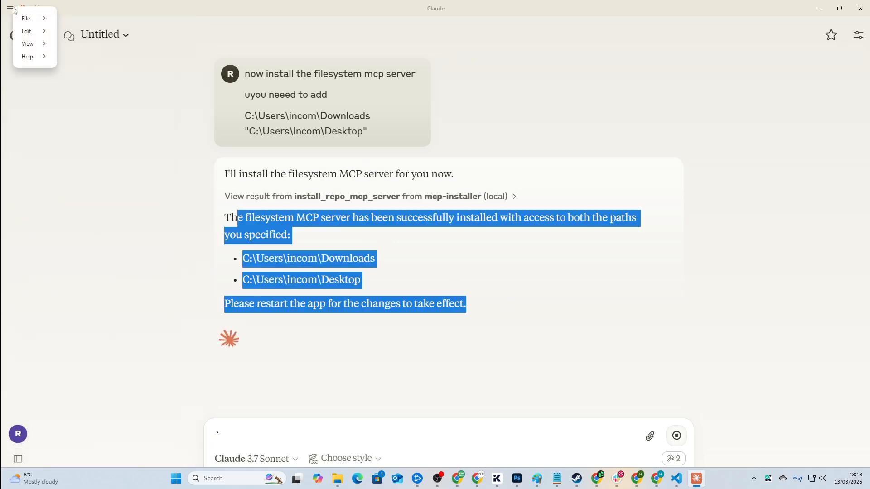
Step: Exit Claude Desktop and relaunch it from Start to load the new server
mouse_move(37, 23)
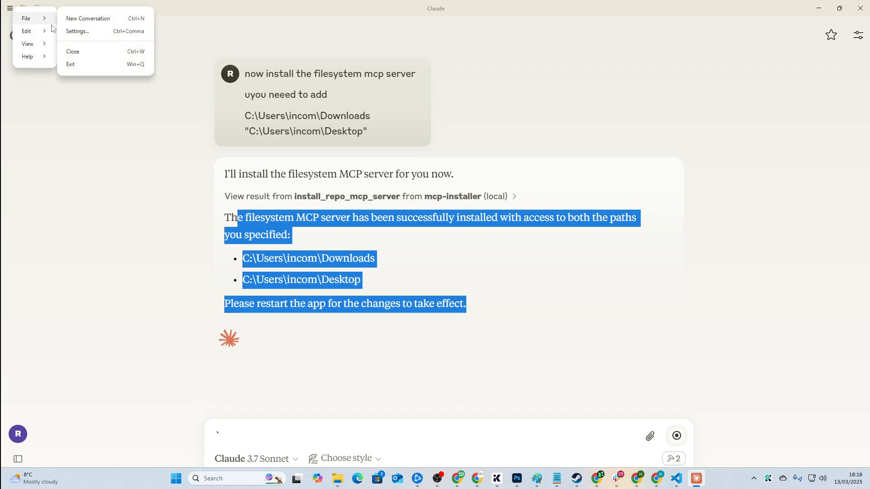
left_click(75, 63)
key("super")
type("claude")
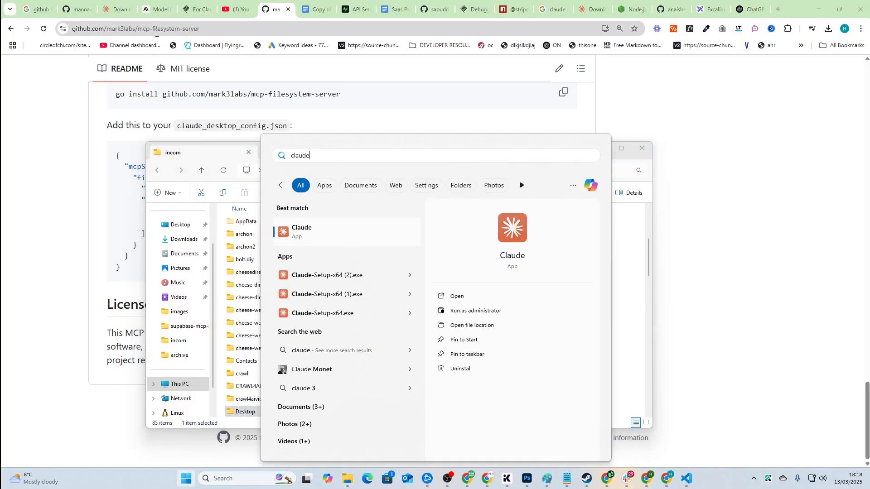
left_click(356, 227)
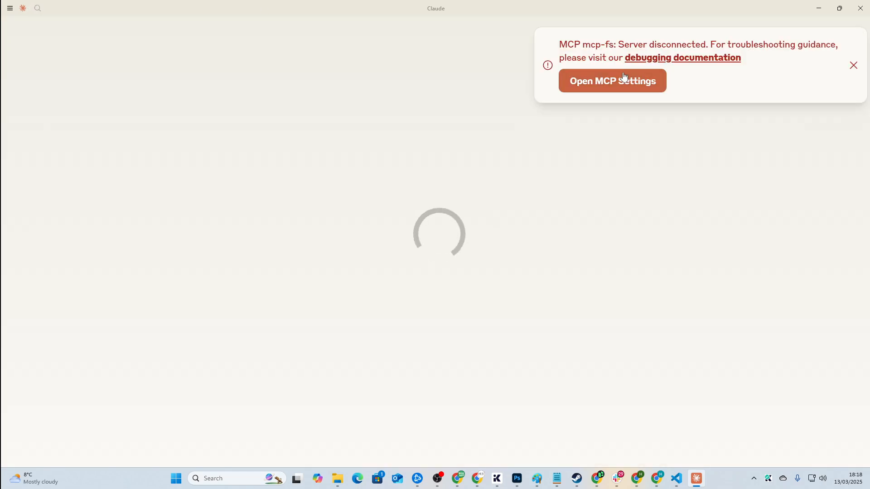
left_click(563, 79)
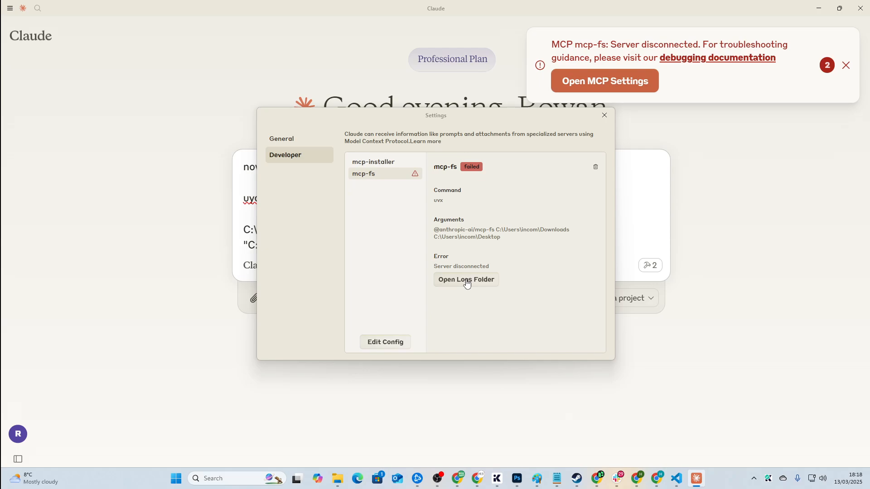
left_click(467, 280)
double_click(290, 258)
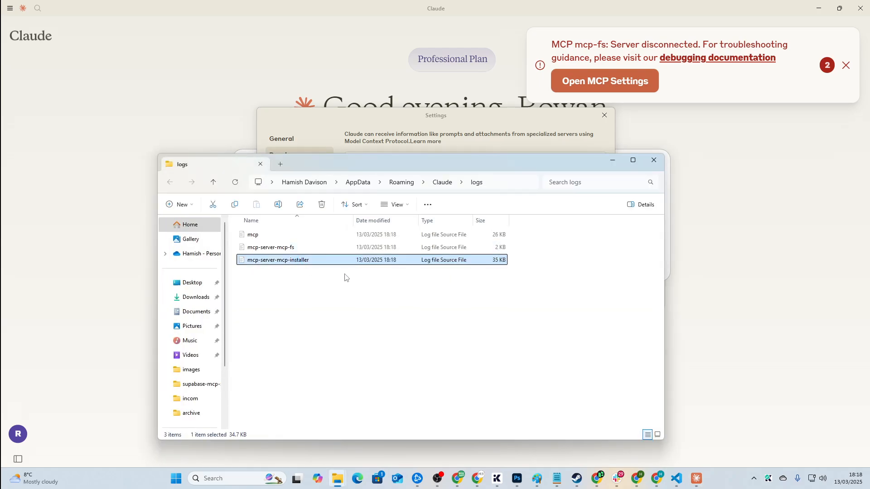
key("alt+Tab")
double_click(307, 249)
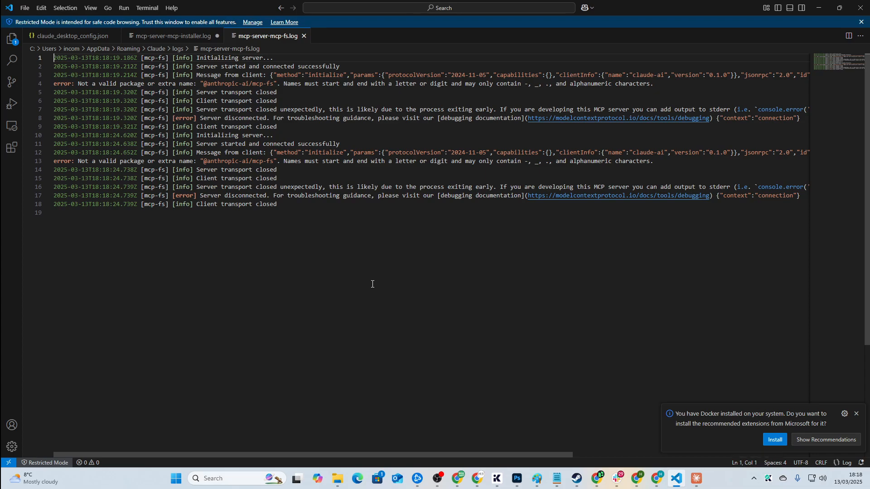
left_click_drag(356, 219, 2, 55)
key("ctrl+c")
left_click(379, 253)
Step: Close Settings, reopen the Installing Filesystem MCP Server chat and dismiss the disconnect notice
key("alt+Tab")
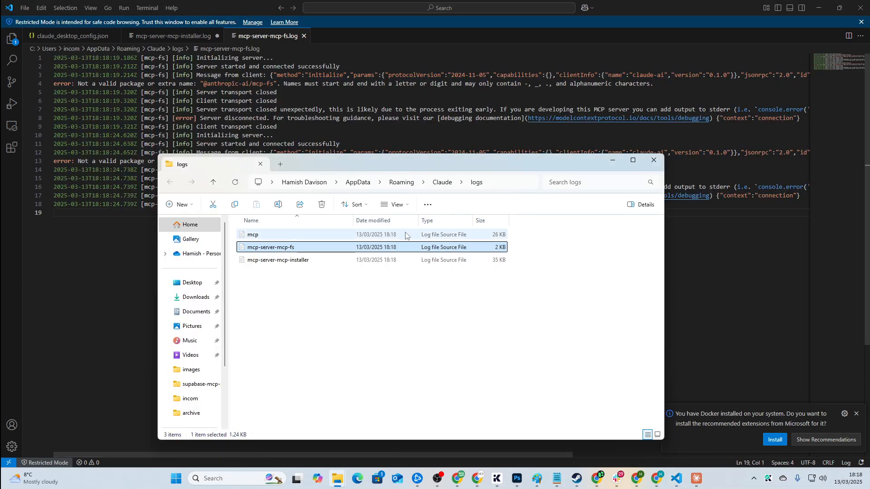
key("alt+Tab")
key("Tab")
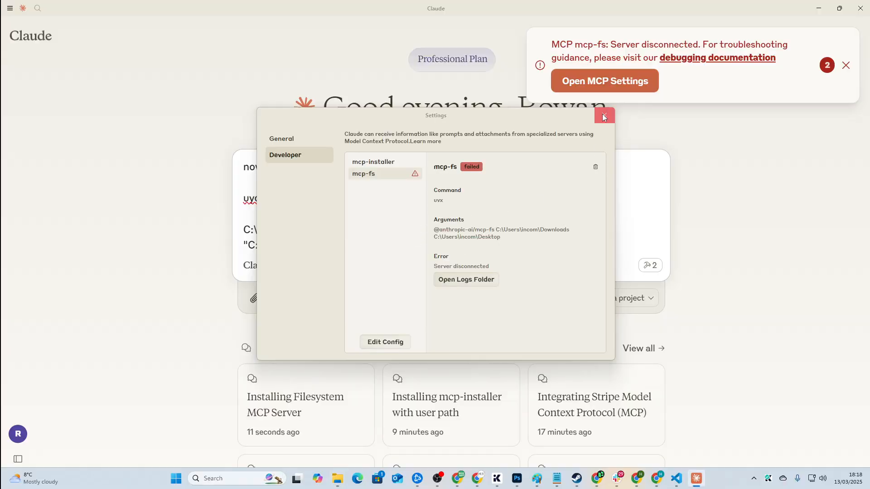
left_click(604, 115)
left_click(295, 401)
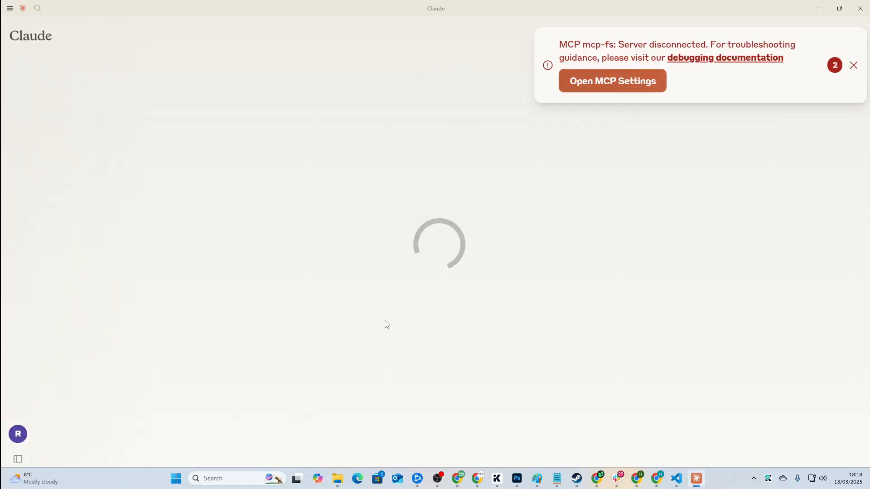
left_click(852, 67)
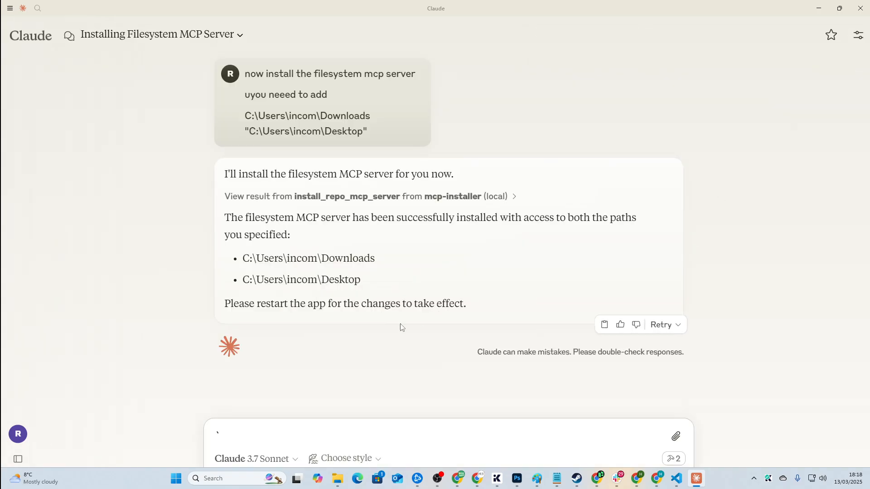
Step: Send Claude 'fix this error' with the pasted MCP error log
type("fd")
key("BackSpace")
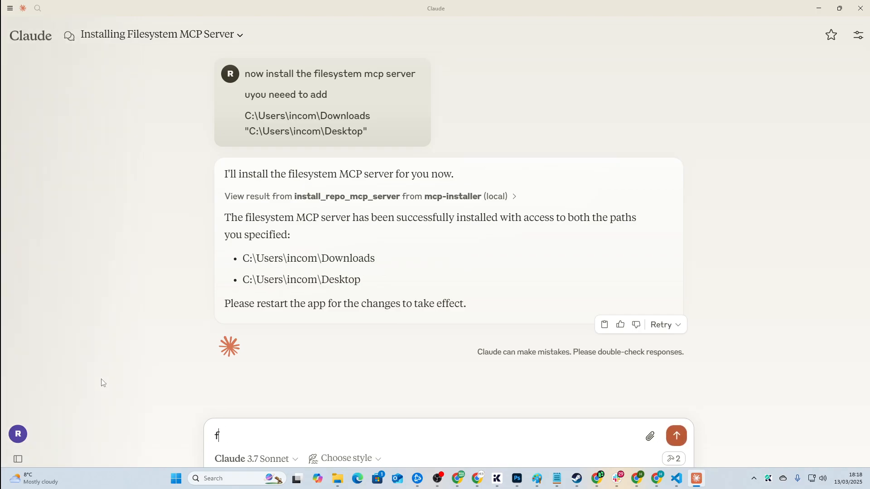
type("ix this error")
key("shift+Return")
key("ctrl+v")
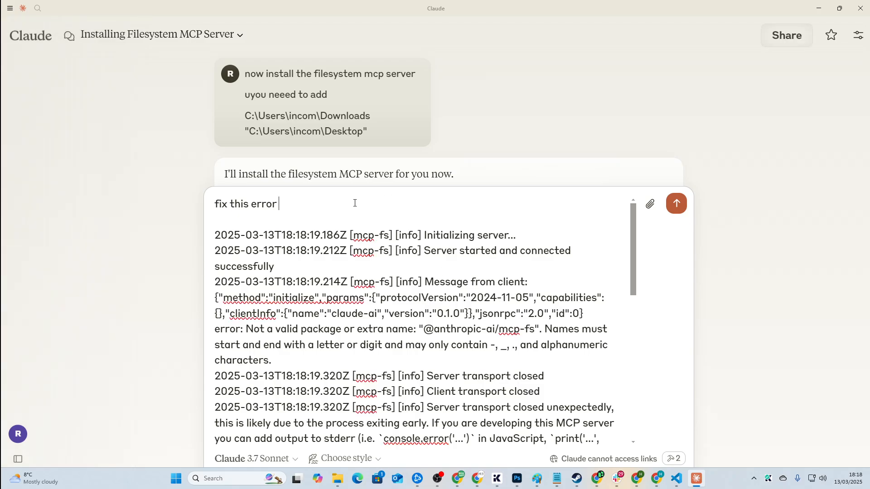
key("Return")
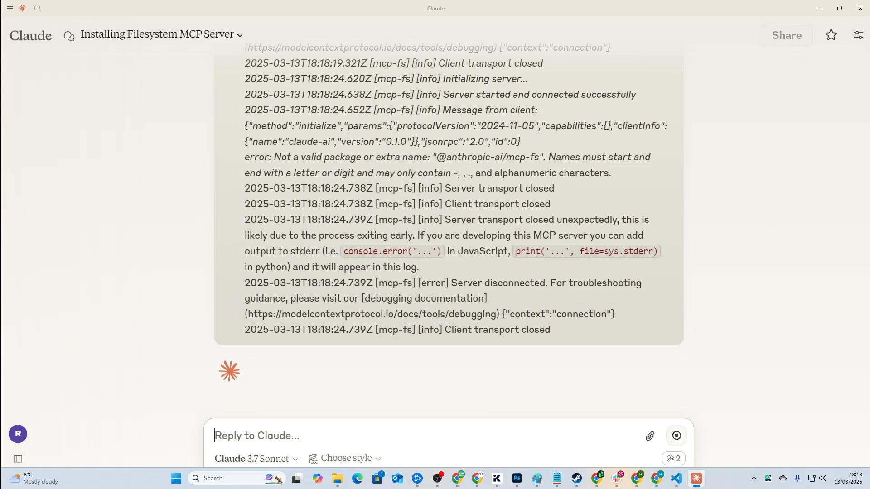
type("``")
Step: Restart Claude Desktop via File > Exit and relaunch from Windows search
left_click(10, 8)
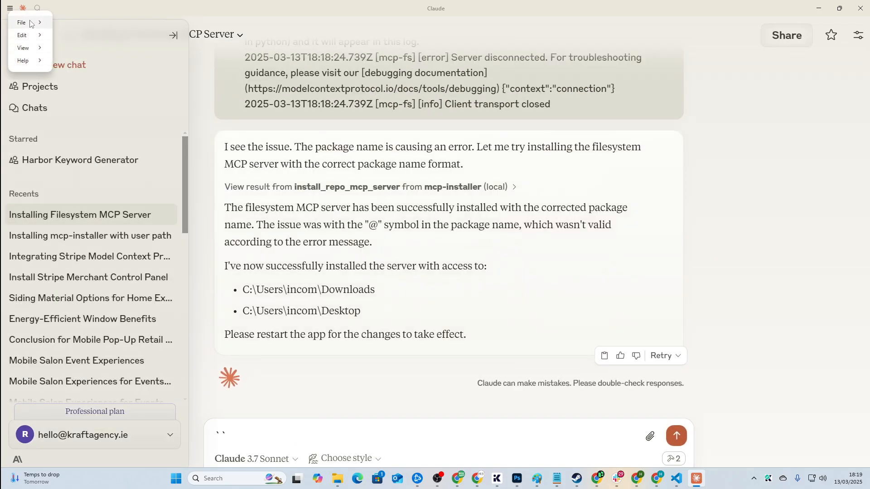
mouse_move(27, 22)
left_click(87, 69)
key("super")
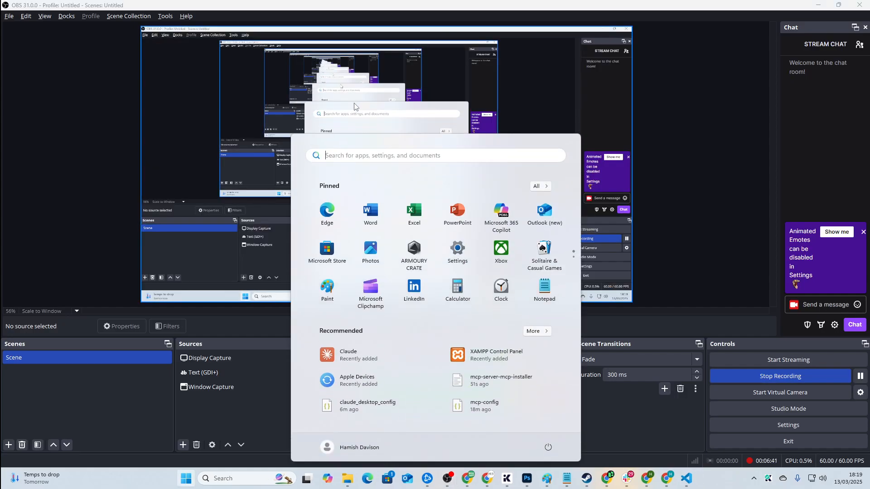
type("claude")
left_click(330, 229)
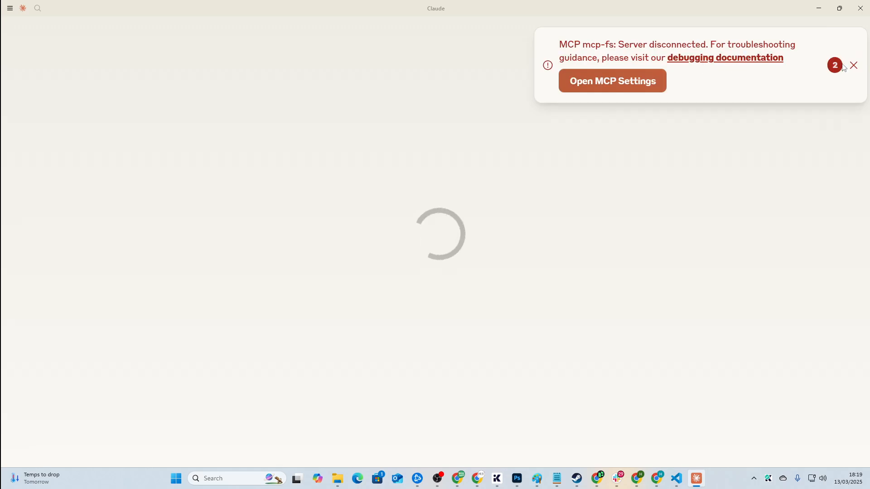
Step: Inspect the anthropic-ai-mcp-fs and mcp-fs server details in Developer settings
left_click(646, 85)
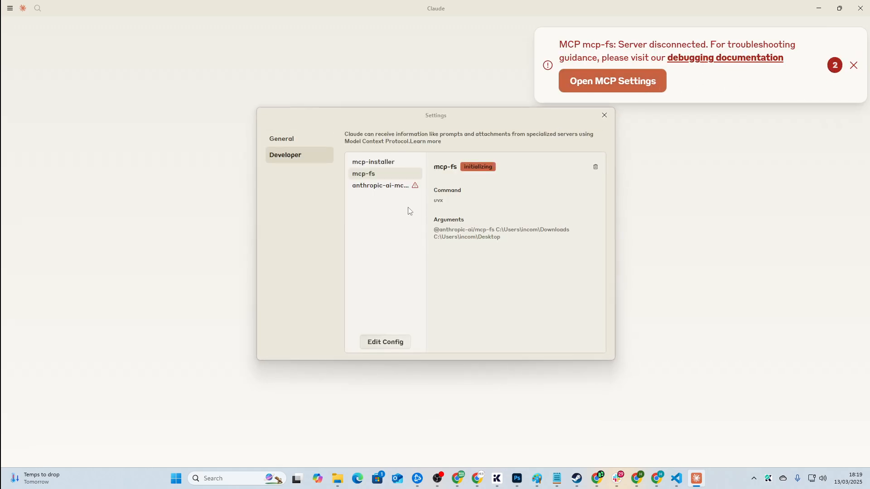
left_click(389, 190)
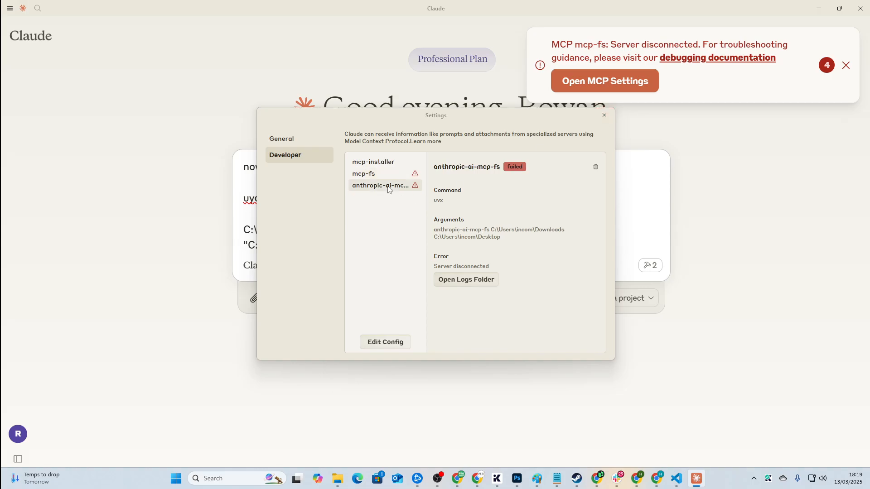
left_click(386, 176)
left_click(388, 186)
left_click(604, 115)
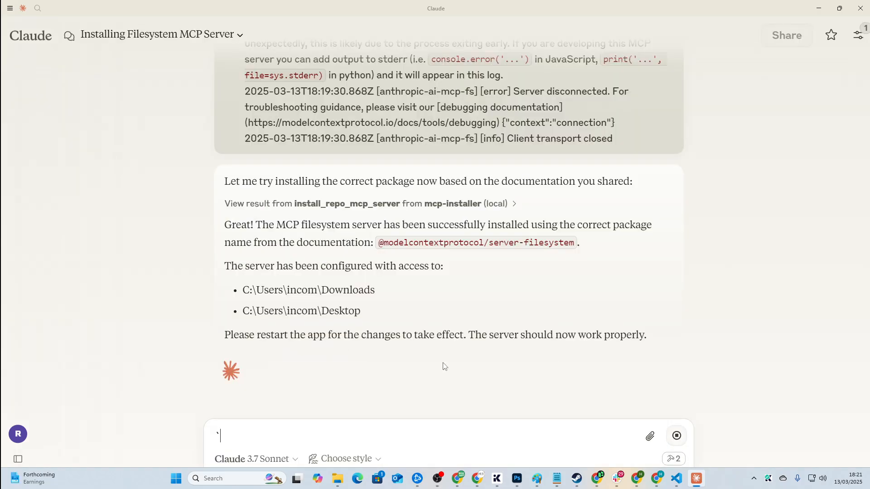
Step: Bring the GitHub filesystem README's 'Usage with Claude Desktop' section back into view in Chrome
key("alt+Tab")
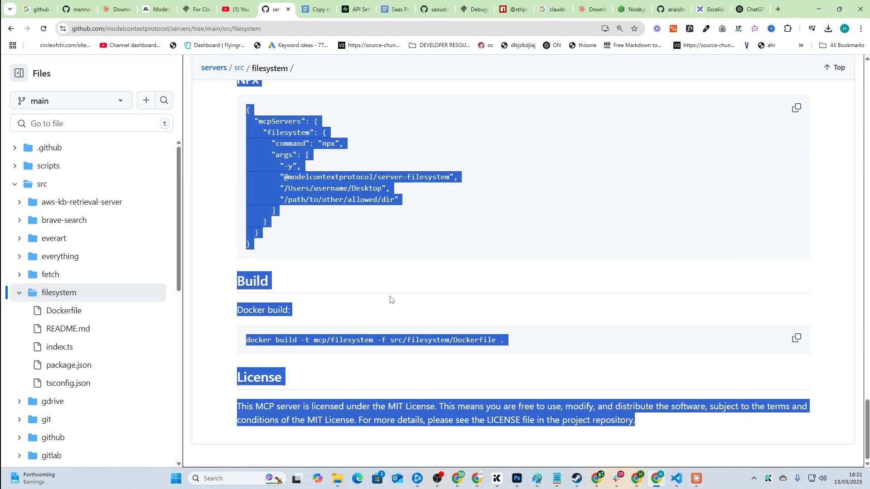
scroll(387, 294, "up", 3)
left_click(386, 293)
scroll(387, 294, "up", 10)
key("alt+Left")
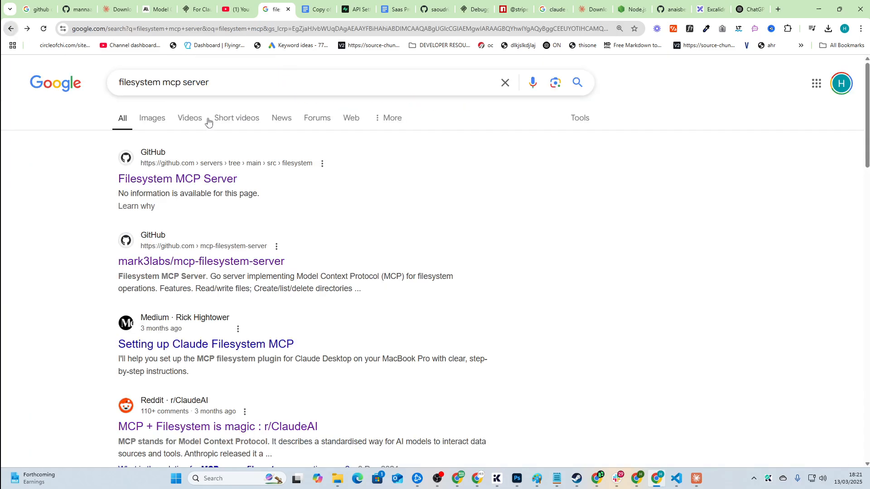
left_click_drag(1, 144, 11, 45)
left_click(30, 27)
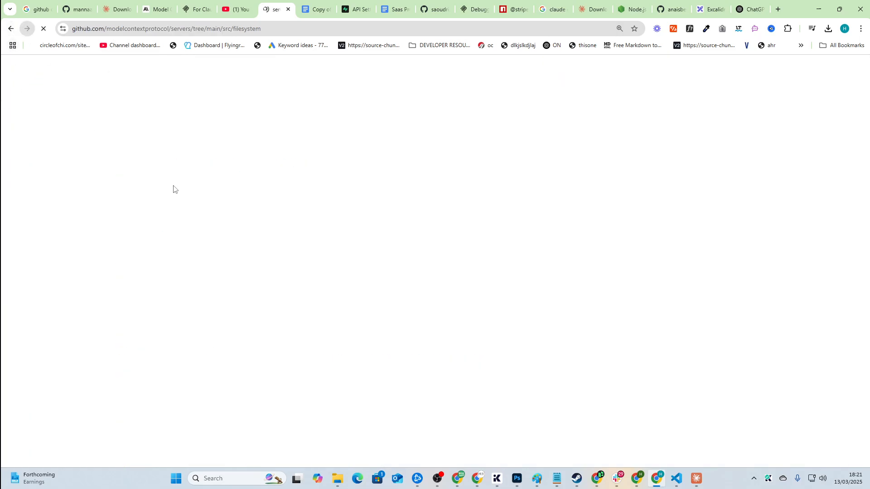
scroll(322, 352, "down", 5)
scroll(322, 352, "down", 15)
key("alt+Tab")
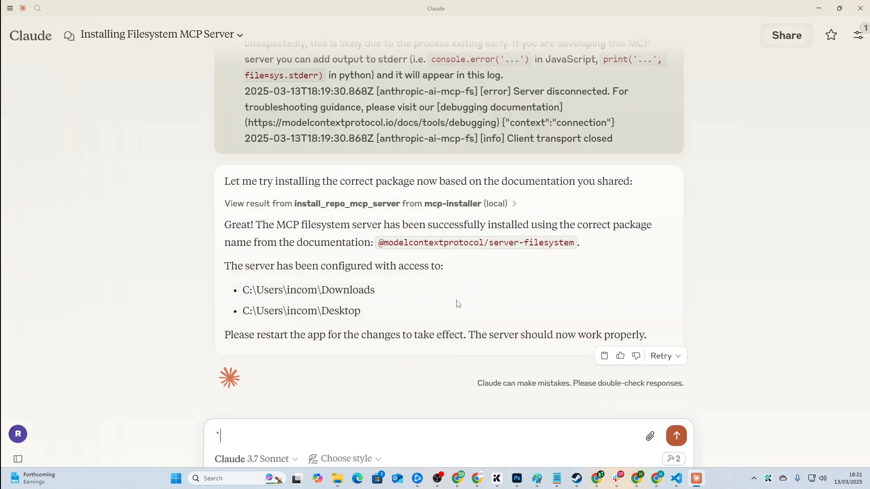
left_click(9, 8)
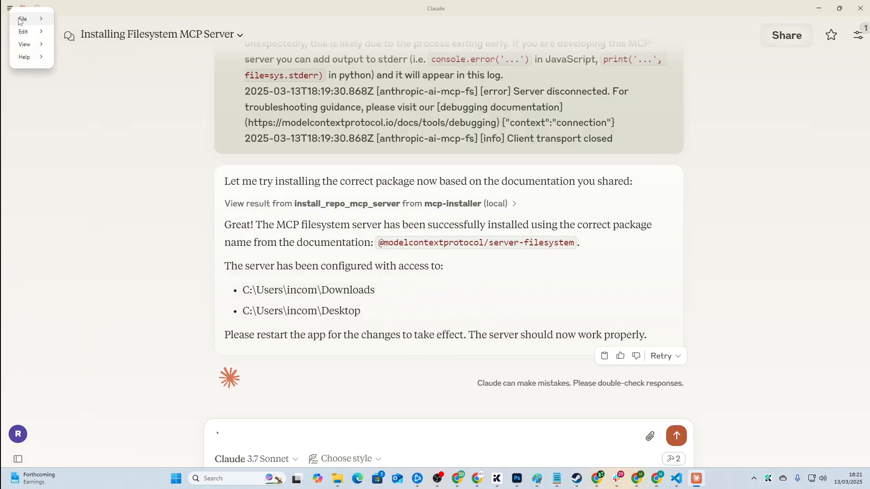
Step: Quit Claude and relaunch it from Windows search so the new server loads
mouse_move(32, 24)
left_click(88, 65)
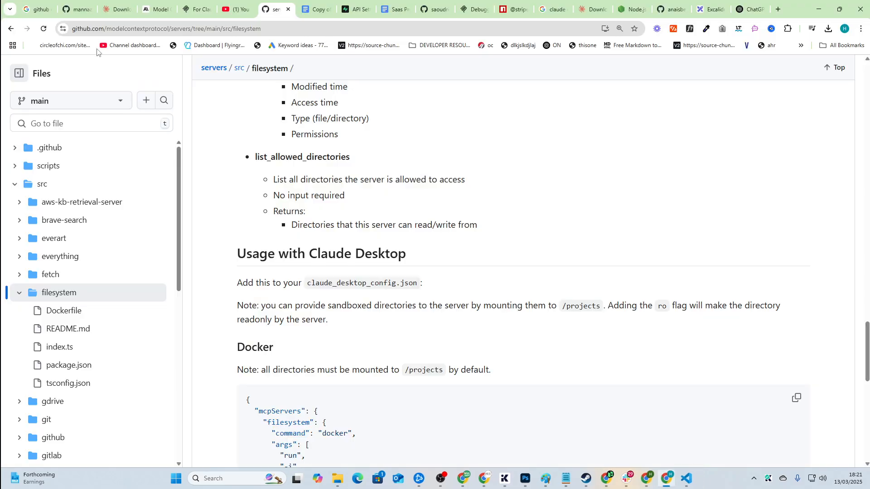
key("super")
type("claude")
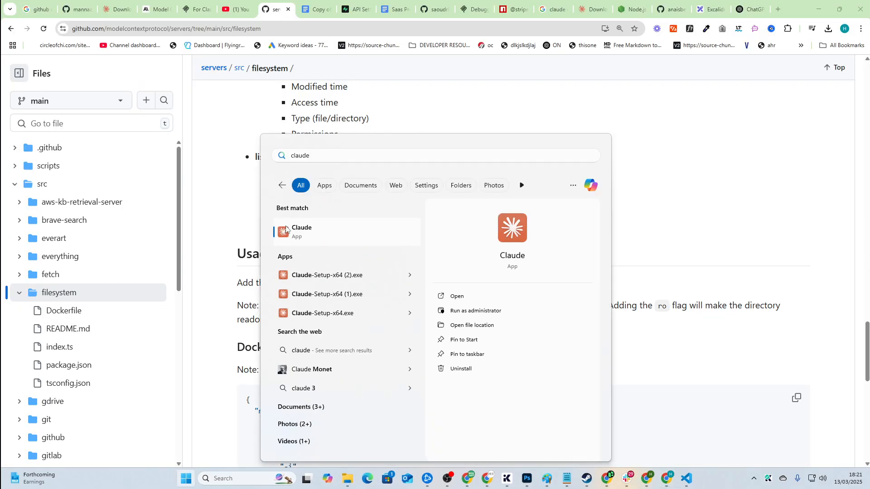
left_click(297, 233)
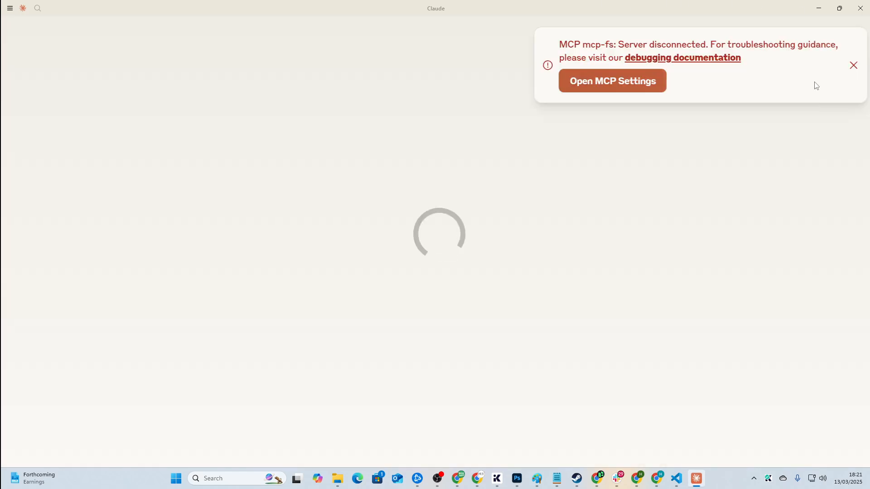
Step: Delete the failed anthropic-ai-mcp-fs and mcp-fs servers in MCP settings, keeping server-filesystem
left_click(659, 85)
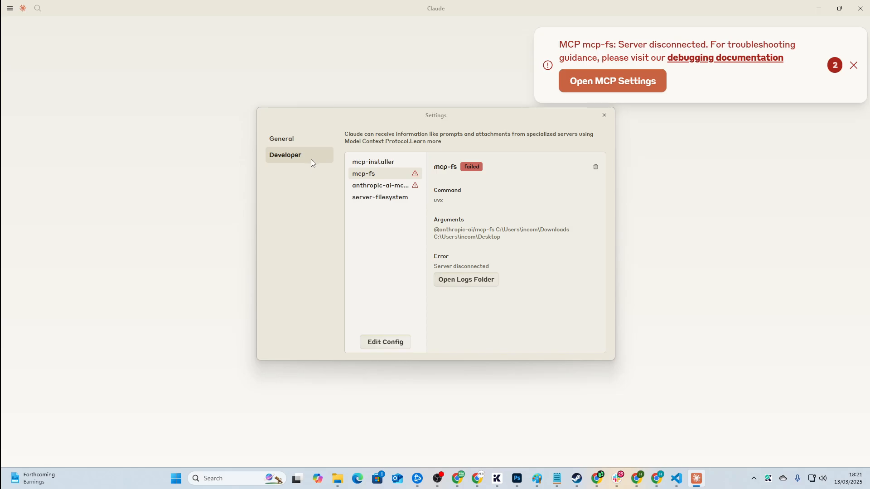
left_click(387, 202)
left_click(380, 186)
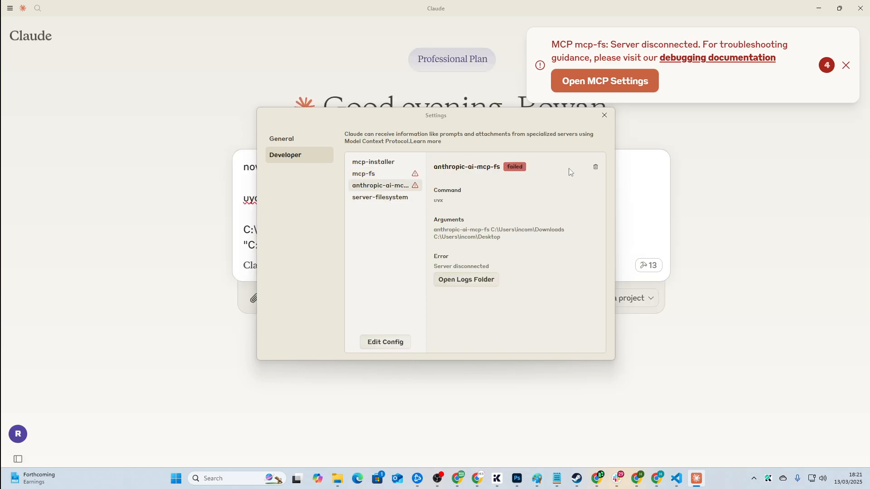
left_click(596, 168)
left_click(470, 235)
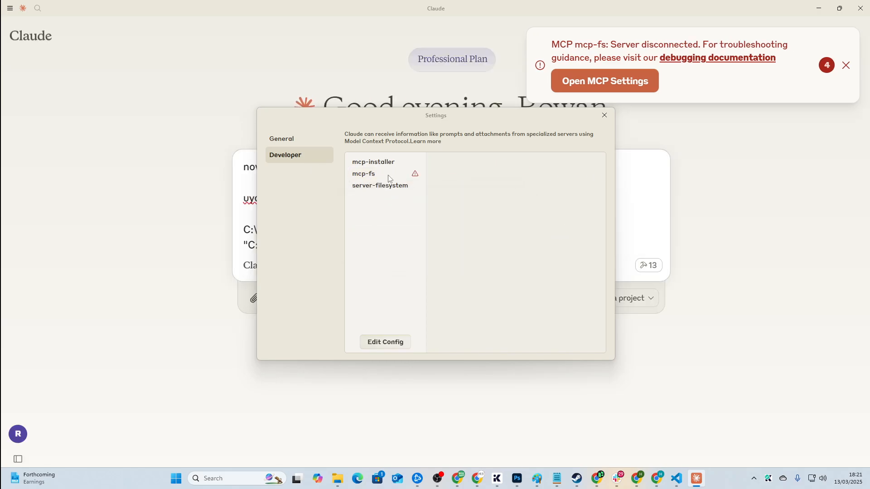
left_click(389, 177)
left_click(596, 167)
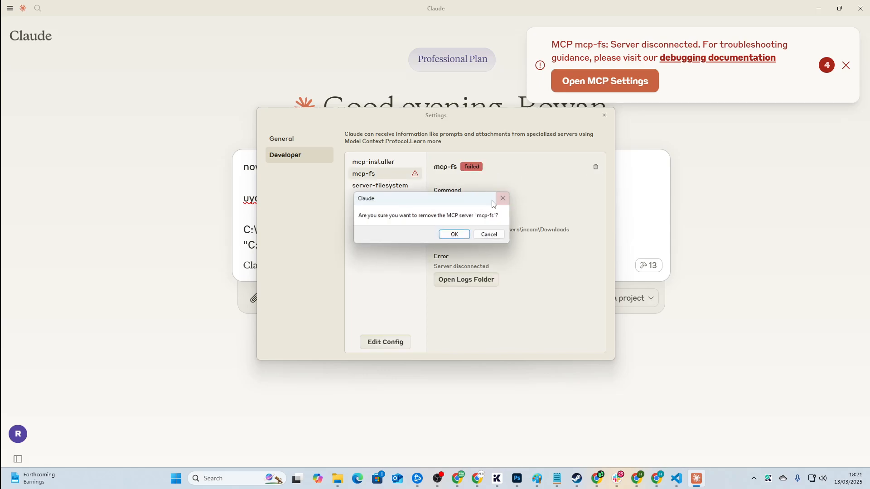
left_click(464, 233)
left_click(404, 177)
left_click(604, 115)
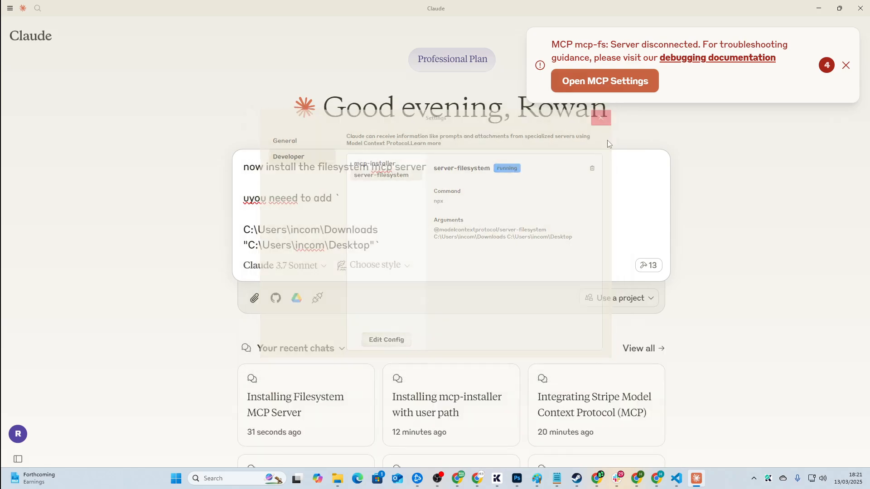
Step: Browse the 13 available MCP tools, from create_directory down to write_file
left_click(645, 264)
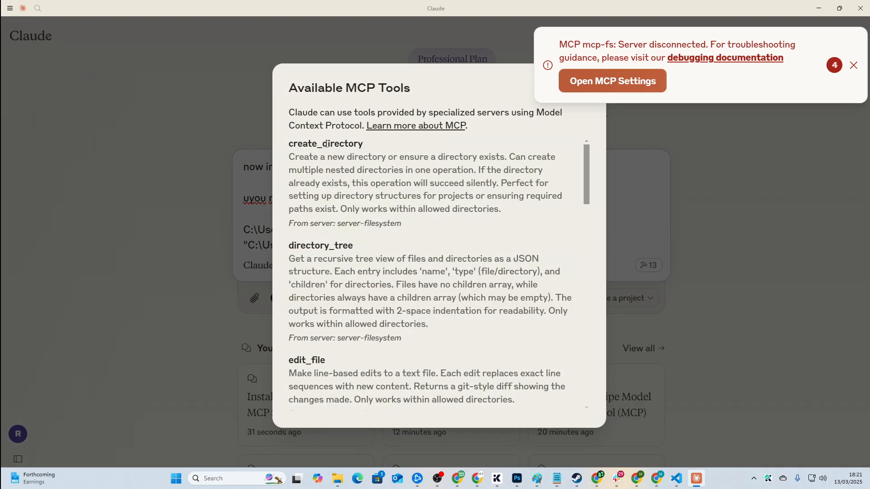
left_click_drag(288, 143, 446, 174)
left_click(446, 176)
scroll(542, 347, "down", 3)
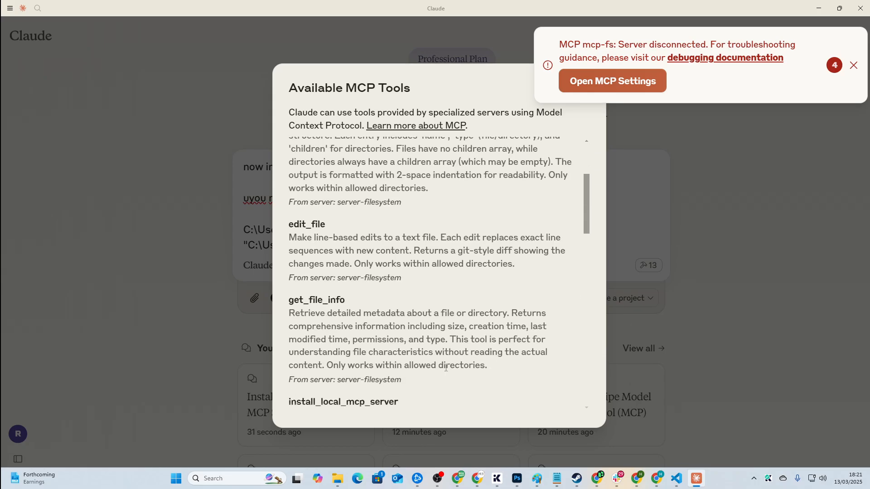
scroll(443, 368, "down", 2)
scroll(442, 369, "down", 4)
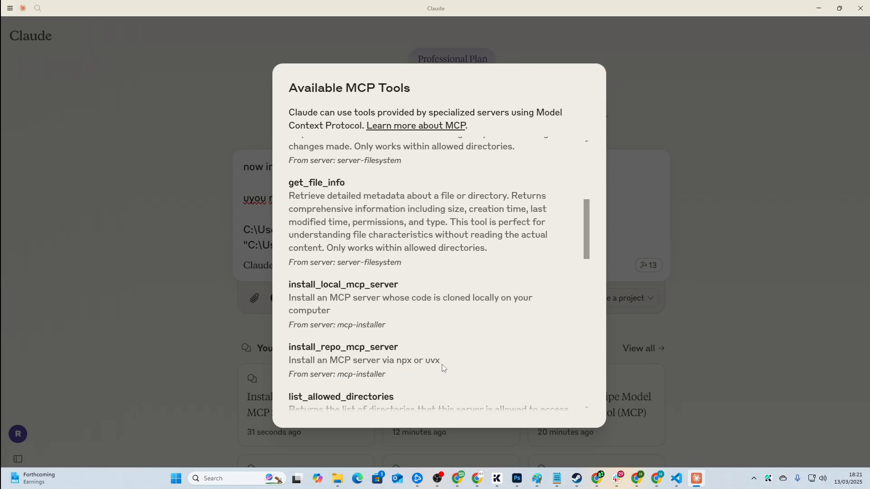
scroll(437, 366, "down", 5)
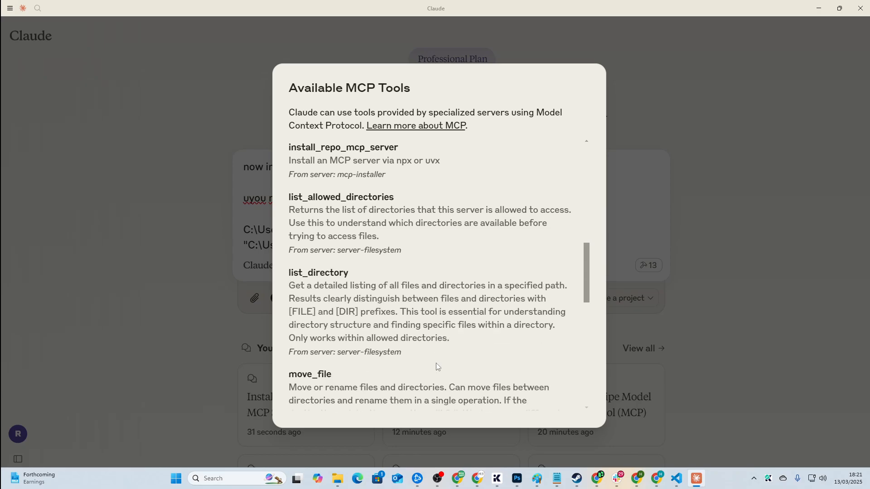
scroll(420, 366, "down", 6)
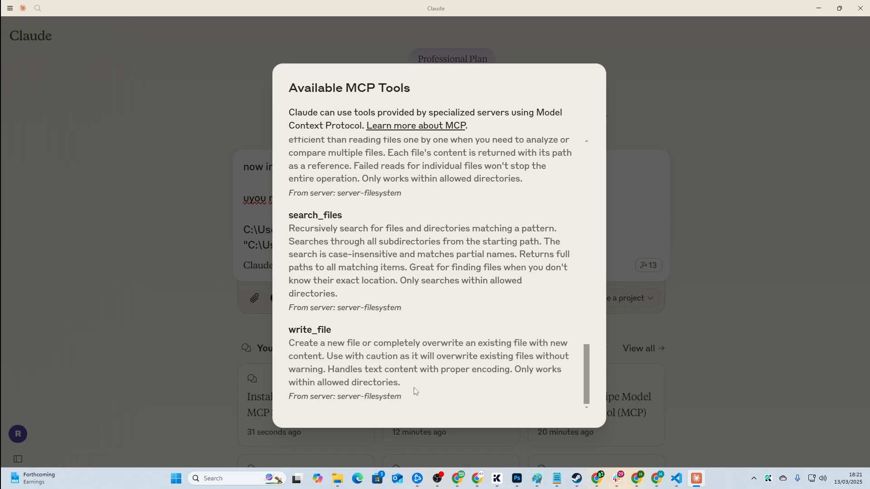
left_click_drag(413, 391, 408, 325)
left_click(439, 338)
key("Escape")
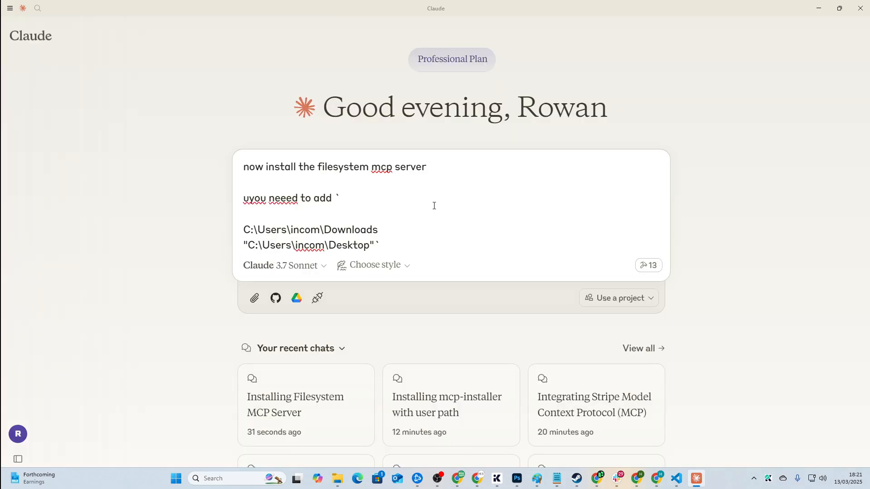
Step: Clear the old request from Claude's message box and return to the browser
key("ctrl+a")
key("BackSpace")
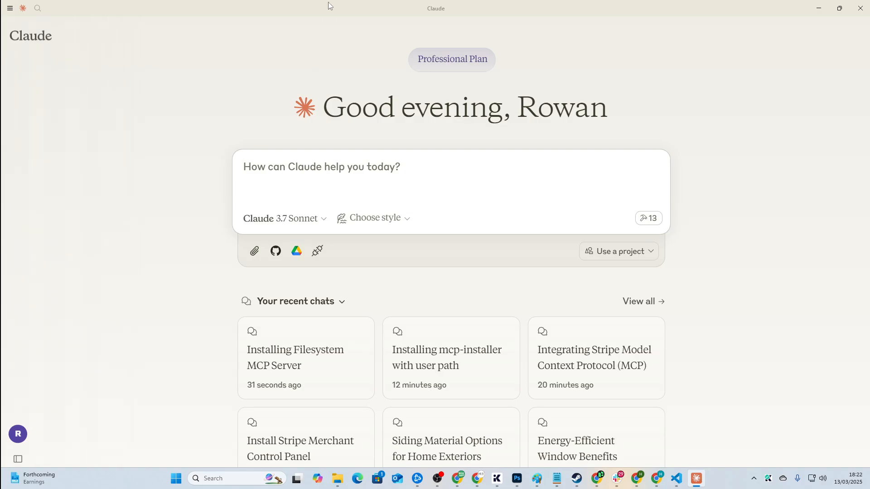
key("alt+Tab")
Step: Search 'supabase mcp' and open the Supabase docs and GitHub mcp-supabase results in new tabs
left_click(298, 31)
type("su")
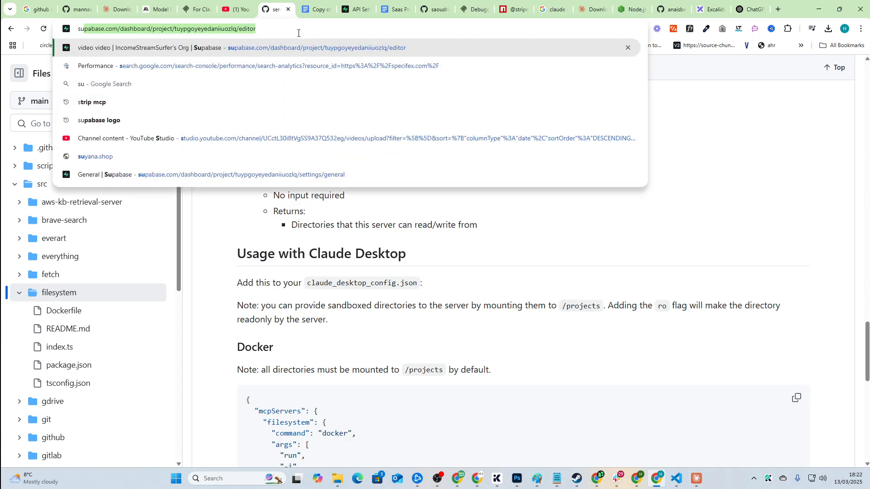
type("pabase mcp")
key("Return")
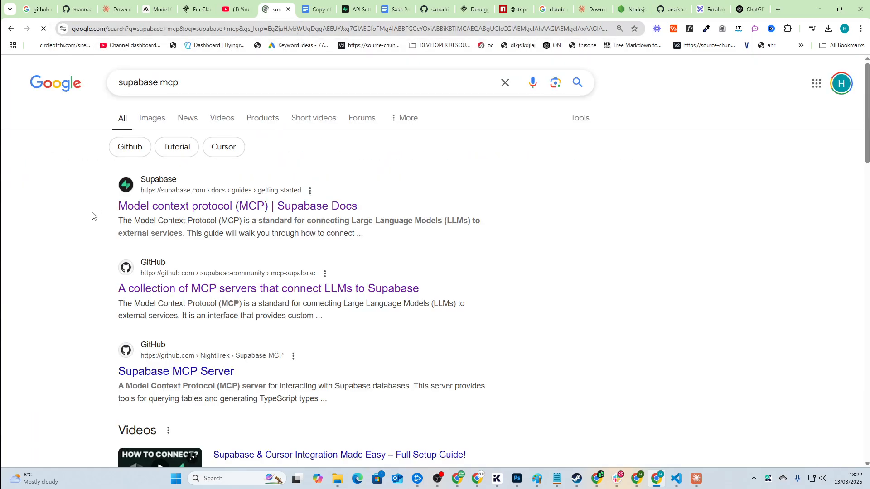
middle_click(158, 207)
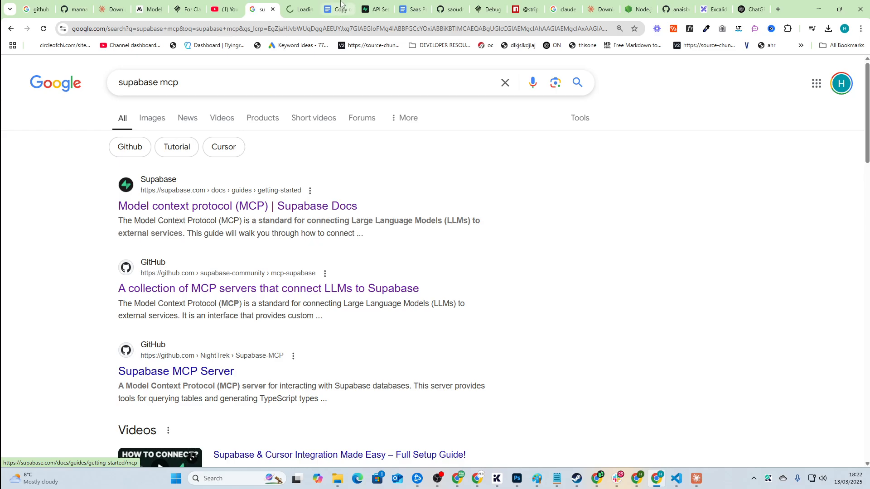
middle_click(214, 279)
Step: Read through the GitHub mcp-supabase README, including its Example section
left_click(292, 8)
left_click(322, 7)
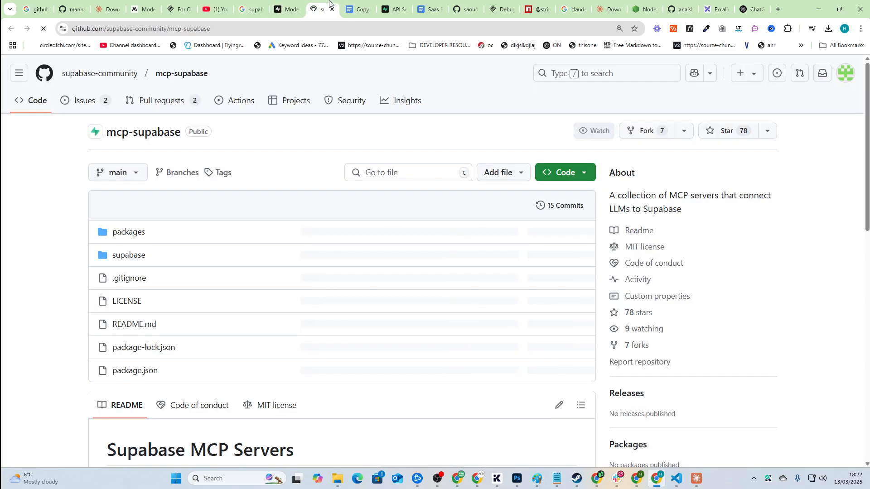
scroll(208, 220, "down", 12)
scroll(206, 222, "up", 5)
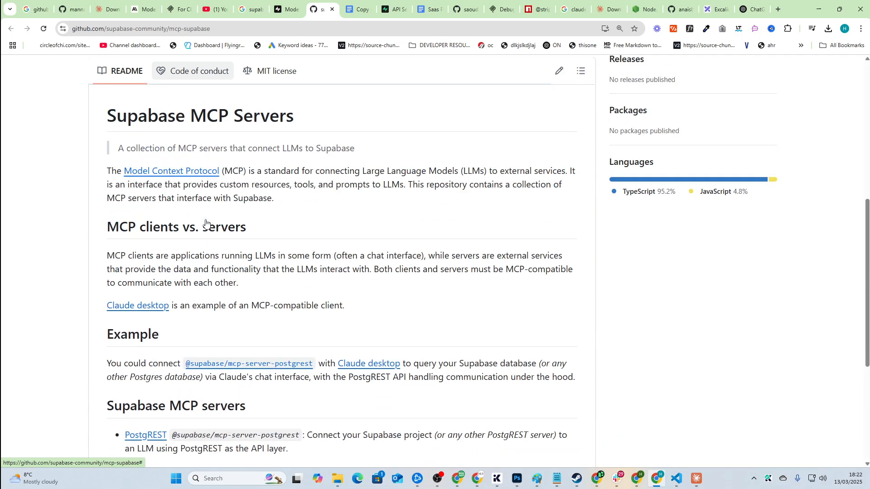
scroll(323, 278, "down", 1)
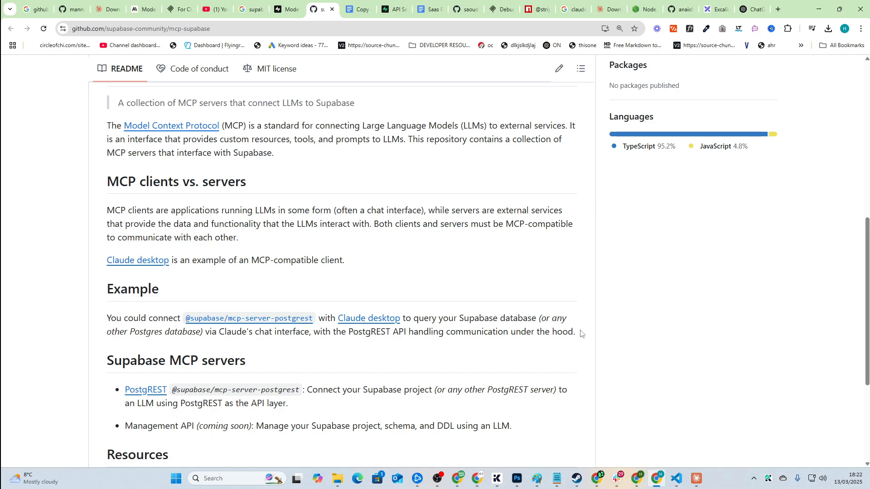
left_click_drag(579, 333, 88, 278)
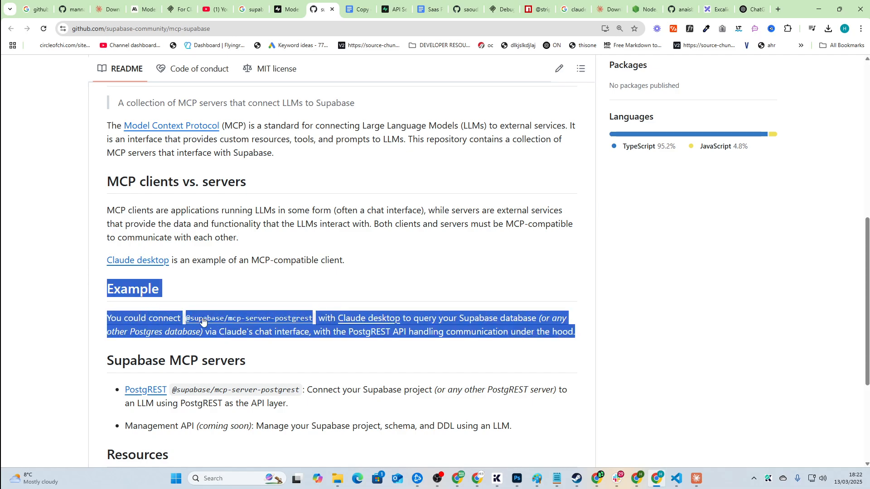
scroll(272, 305, "down", 4)
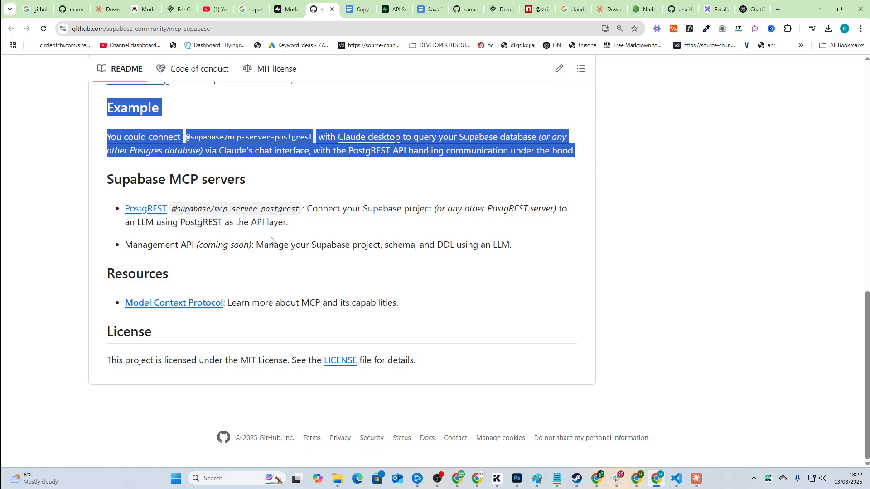
left_click(321, 234)
left_click_drag(491, 374, 103, 340)
scroll(186, 339, "down", 5)
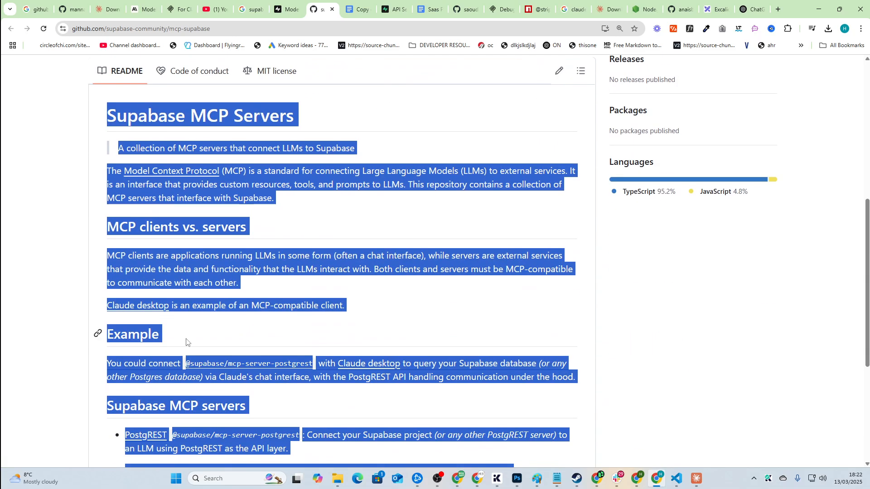
scroll(347, 344, "down", 5)
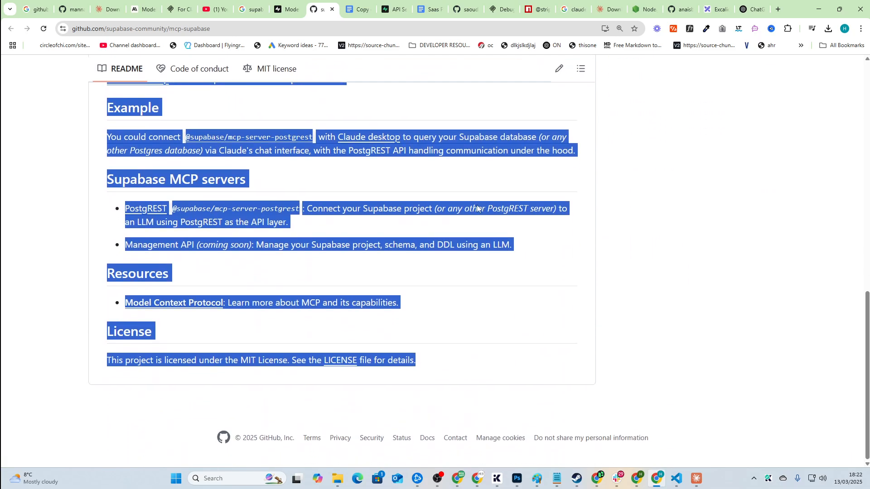
left_click(478, 209)
Step: Move to the Supabase 'Connect to Supabase using MCP' docs guide
left_click(289, 9)
mouse_move(311, 73)
scroll(341, 274, "down", 6)
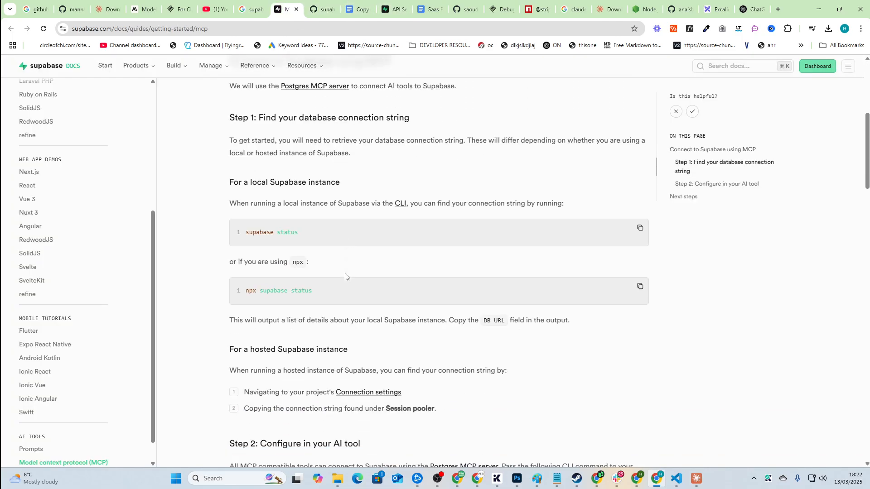
Step: Locate the Claude desktop mcpServers JSON snippet in the Supabase guide and copy it
scroll(341, 275, "up", 6)
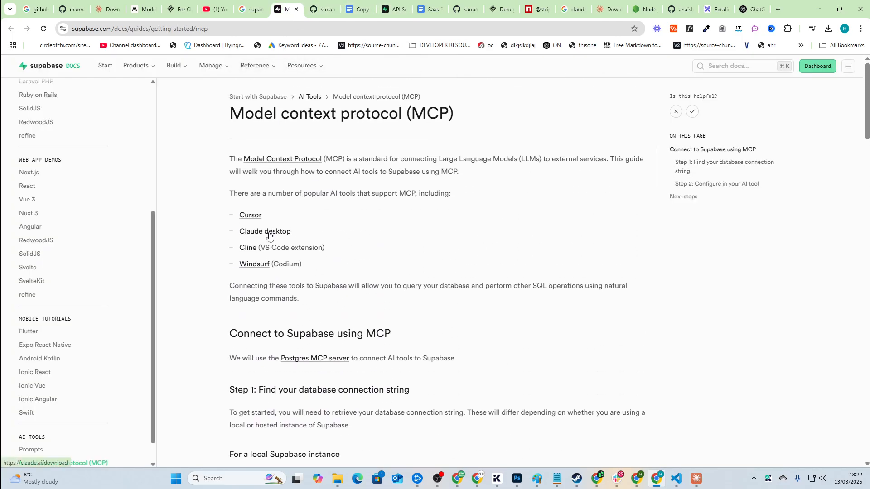
left_click(270, 231)
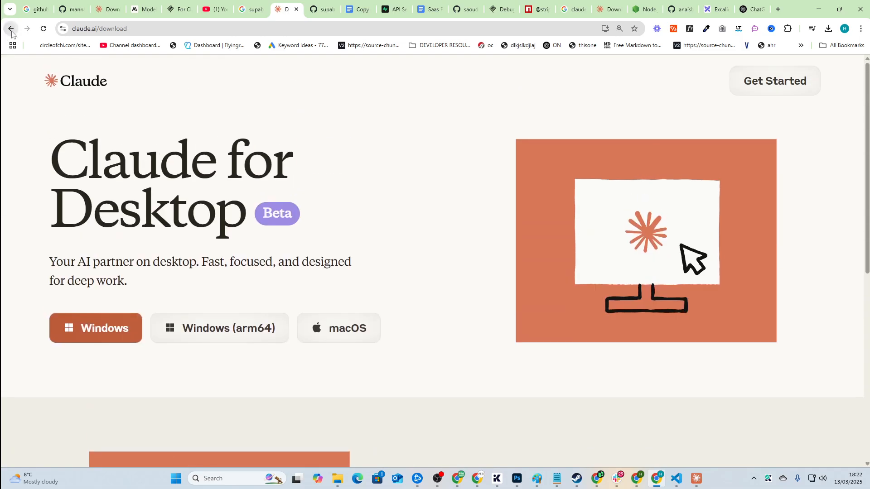
left_click(11, 29)
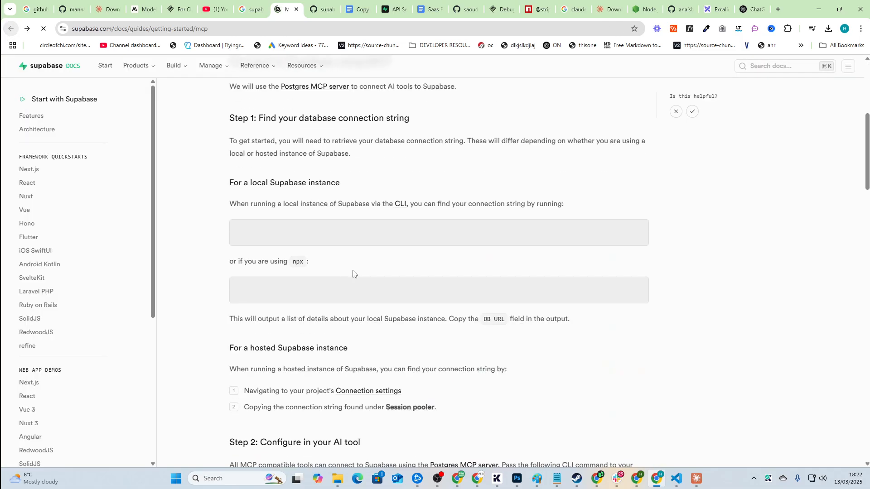
scroll(354, 273, "down", 10)
scroll(354, 273, "down", 5)
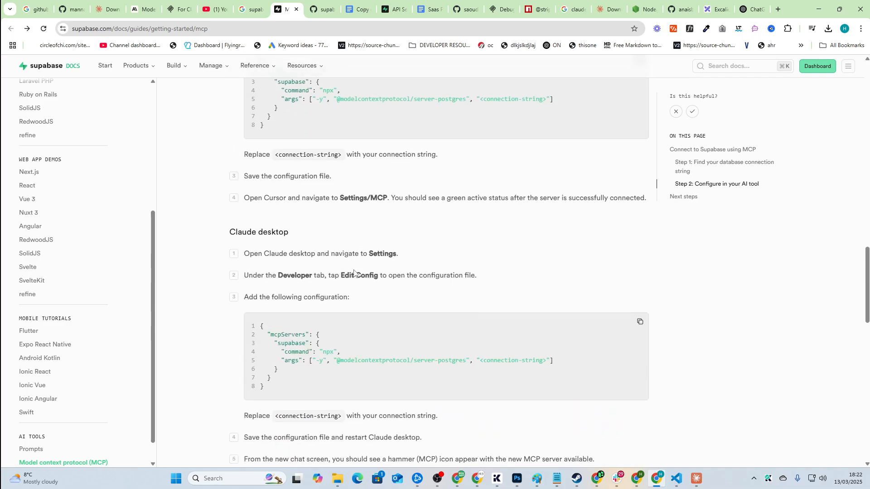
scroll(349, 273, "down", 2)
mouse_move(259, 235)
left_mouse_down()
mouse_move(250, 254)
mouse_move(301, 303)
mouse_move(267, 243)
left_mouse_up()
left_click(302, 304)
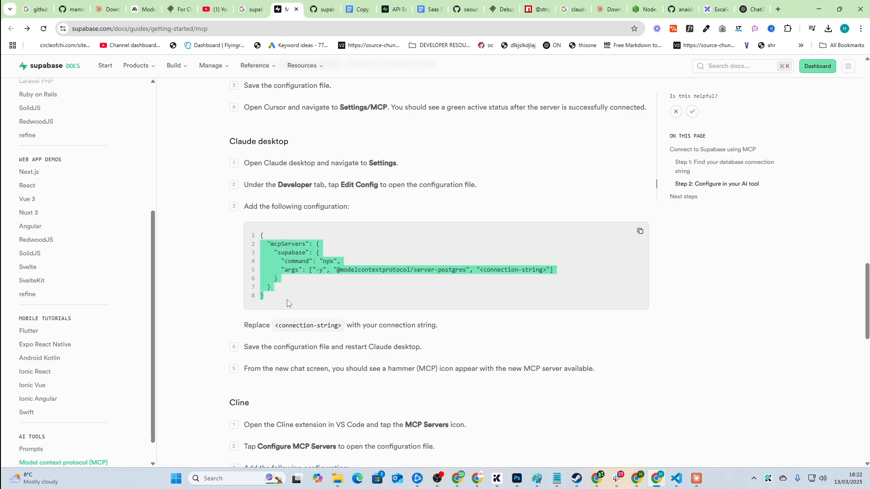
mouse_move(288, 300)
left_mouse_down()
mouse_move(265, 248)
mouse_move(288, 295)
left_mouse_up()
key("ctrl+c")
key("alt+Tab")
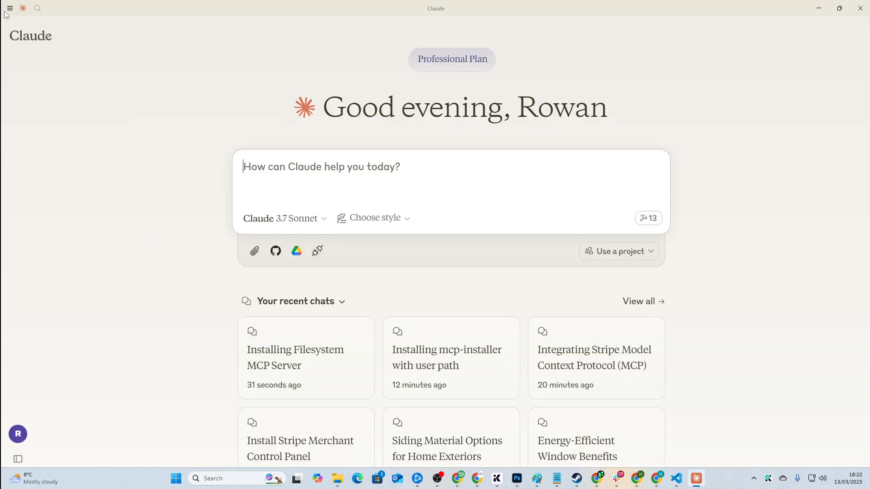
Step: Open claude_desktop_config.json in VS Code through Settings > Developer > Edit Config
left_click(10, 9)
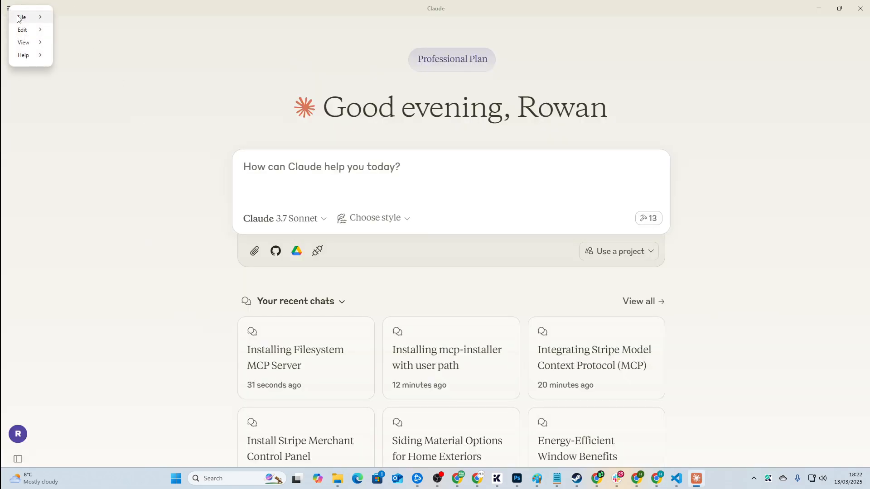
mouse_move(21, 18)
left_click(75, 30)
left_click(318, 159)
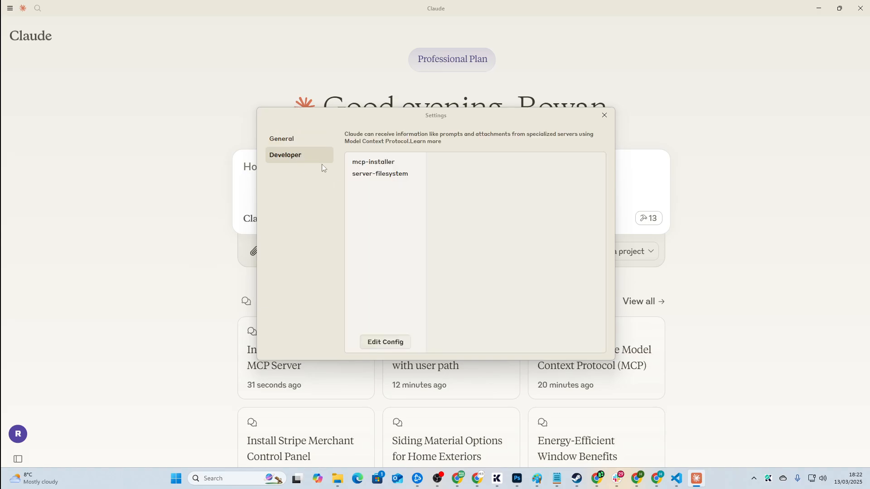
left_click(384, 348)
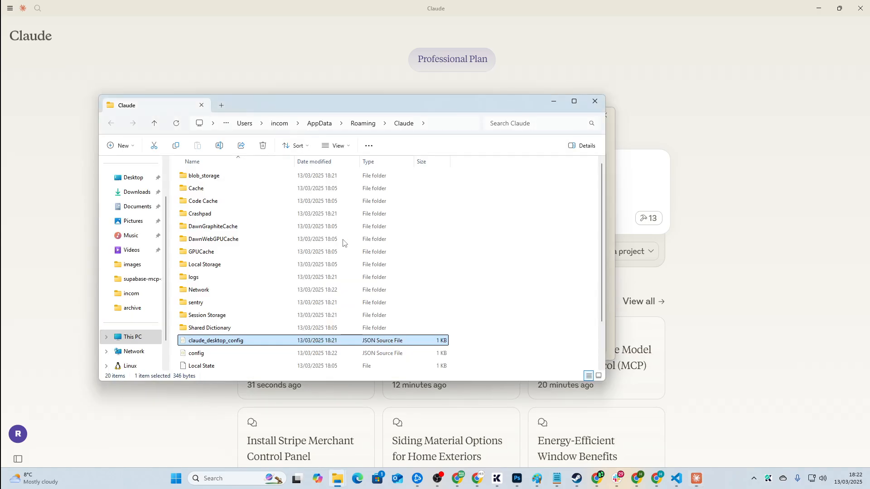
double_click(241, 344)
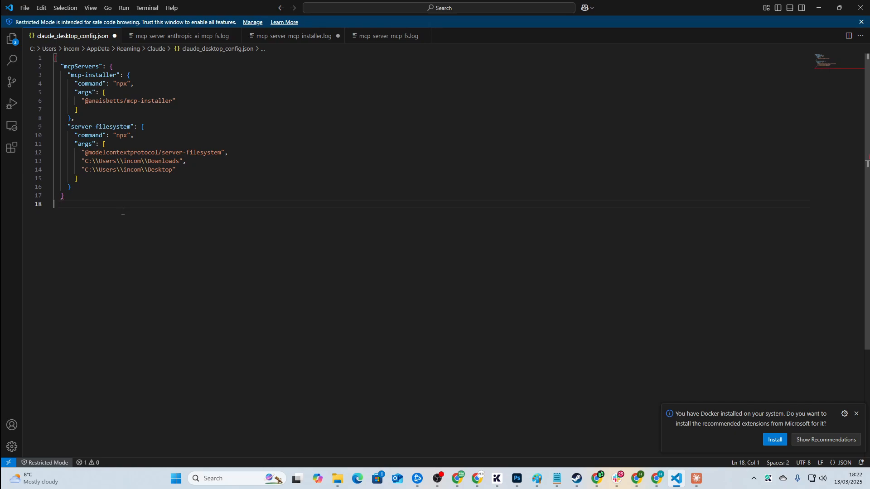
Step: Add a comma after the existing servers and paste the copied supabase server configuration
key("BackSpace")
key("BackSpace")
key("BackSpace")
key("BackSpace")
type(",")
key("Return")
key("ctrl+v")
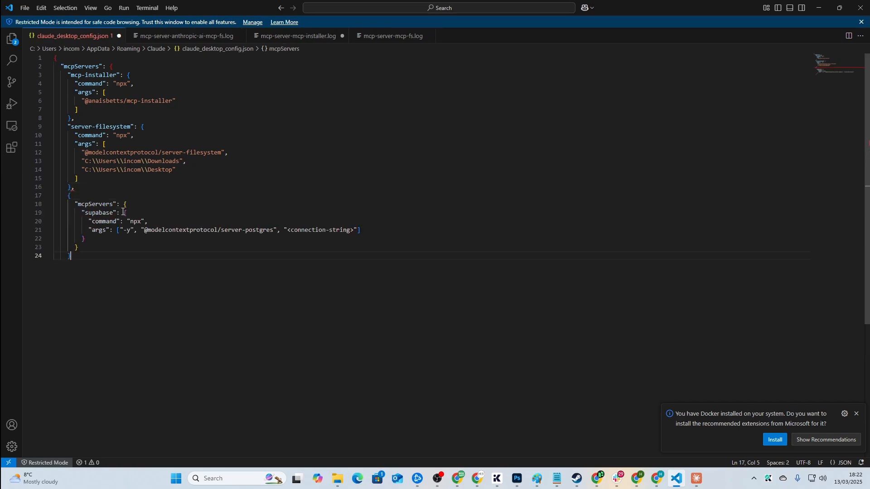
Step: Remove the extra opening brace, add a closing brace, and select the <connection-string> placeholder
left_click(101, 200)
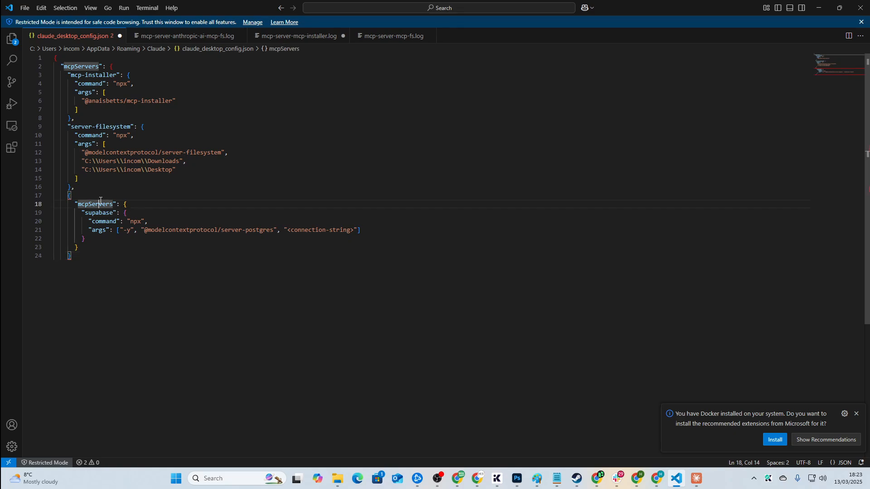
key("BackSpace")
key("Up")
key("BackSpace")
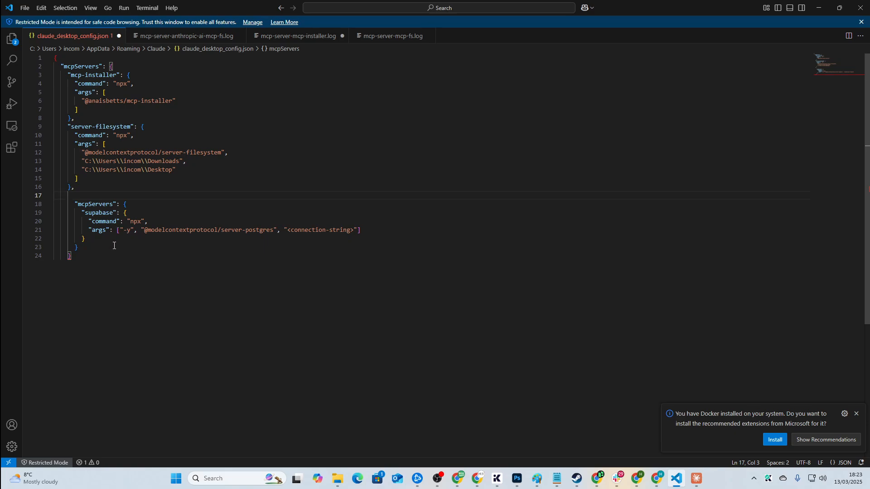
key("Return")
type("}")
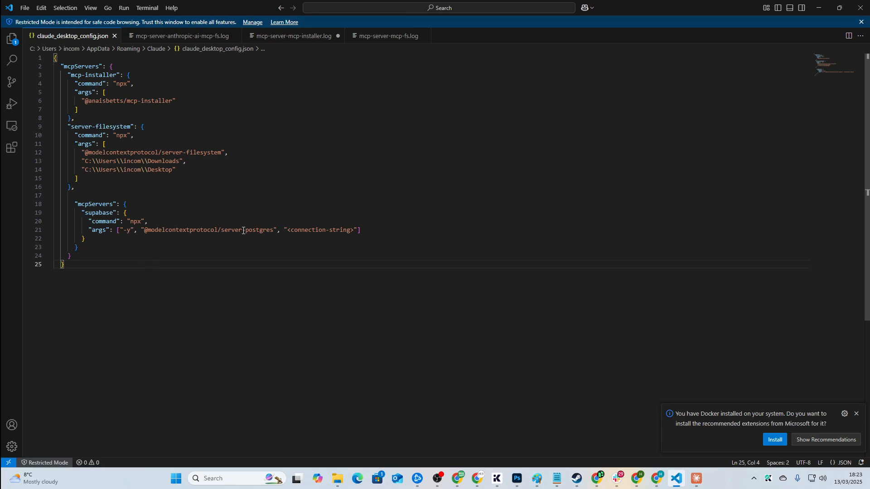
left_click_drag(288, 229, 353, 229)
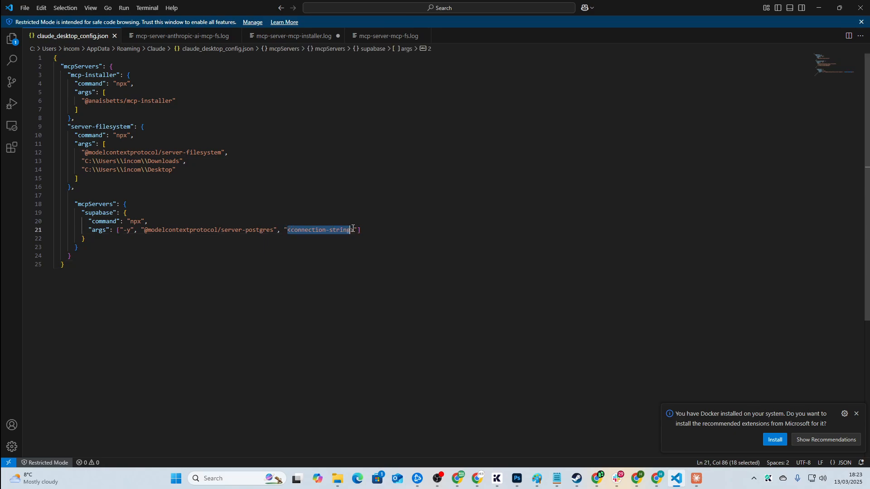
key("alt+Tab")
key("alt+Tab")
key("alt+Tab")
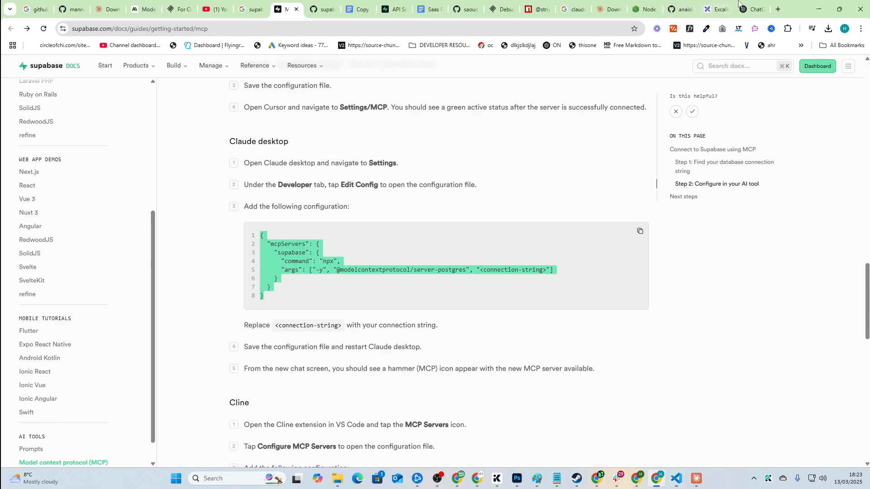
Step: Open the Supabase dashboard and the 'video video' project's overview page
left_click(780, 9)
type("supa")
key("Return")
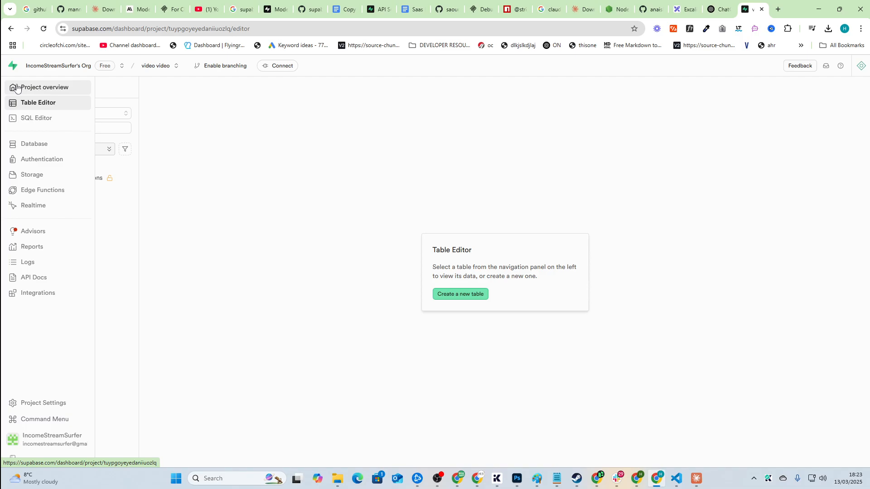
left_click(37, 93)
scroll(621, 230, "down", 5)
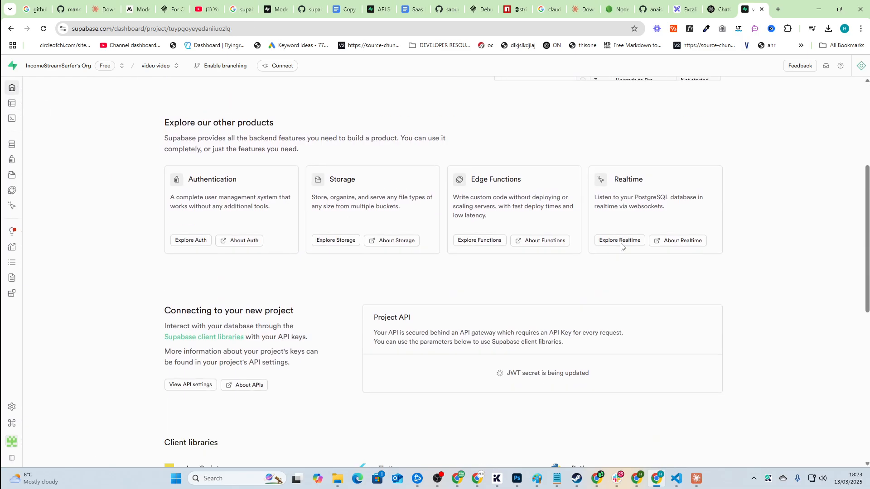
scroll(621, 272, "down", 3)
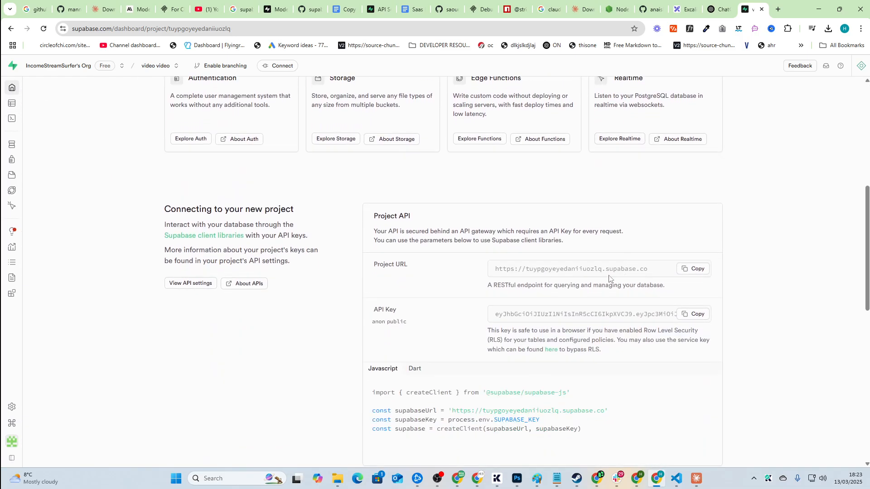
scroll(183, 139, "up", 8)
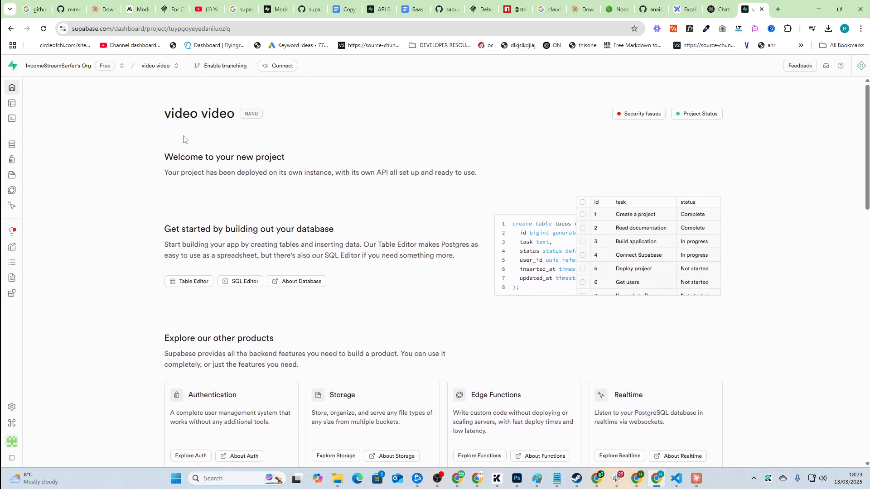
scroll(453, 181, "down", 5)
Step: Copy the Direct connection URI from the project's Connect dialog
key("ctrl+f")
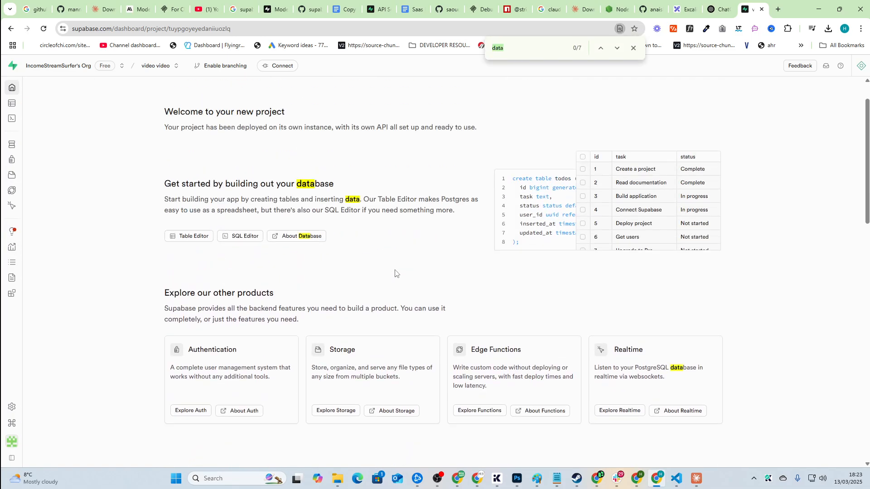
type("connect")
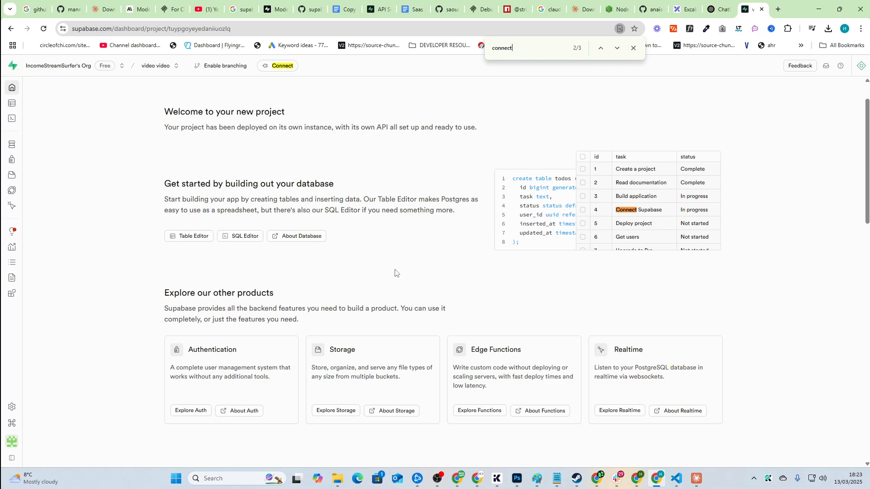
left_click(282, 66)
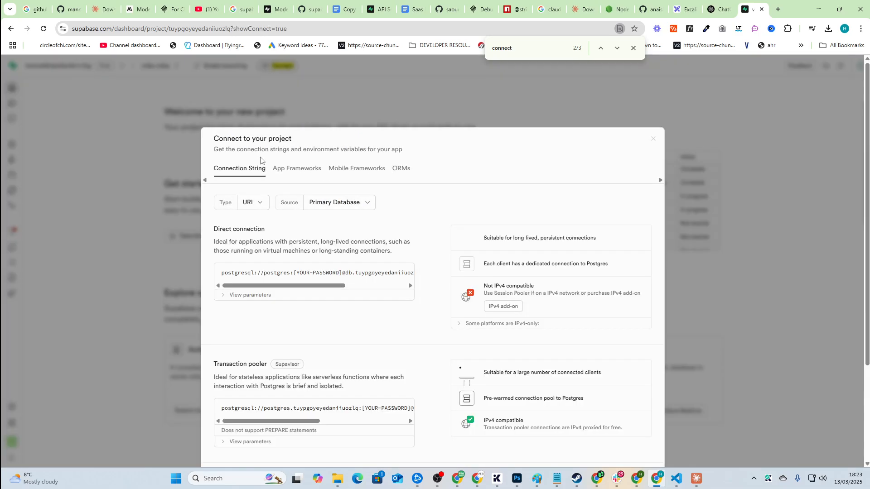
triple_click(320, 270)
scroll(403, 272, "down", 2)
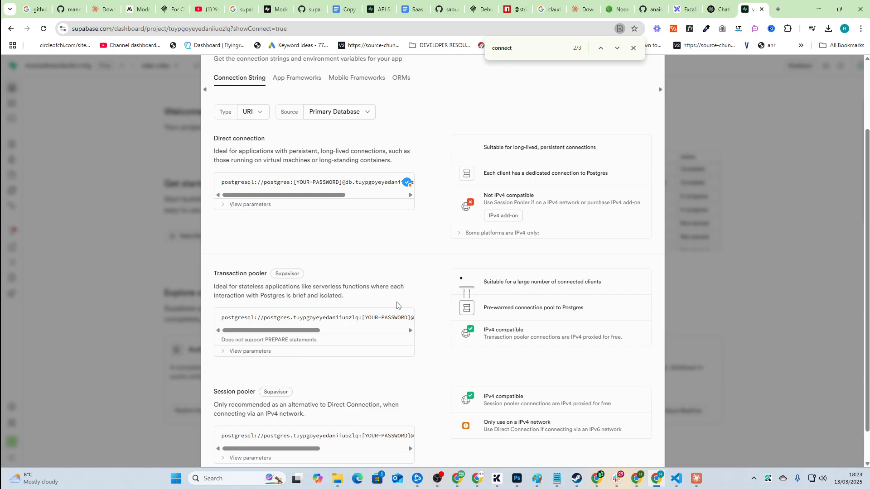
scroll(397, 305, "up", 2)
scroll(396, 305, "down", 2)
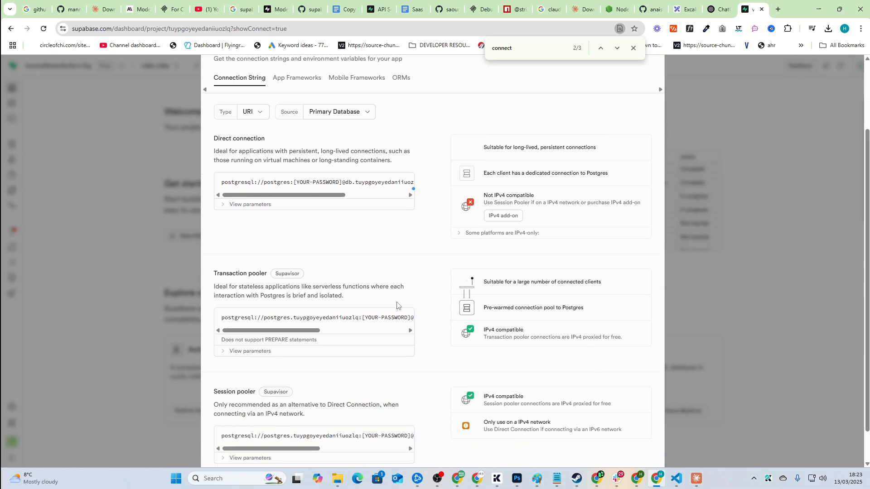
left_click(121, 227)
Step: Open the project's Database settings and search the page for 'password'
left_click(18, 402)
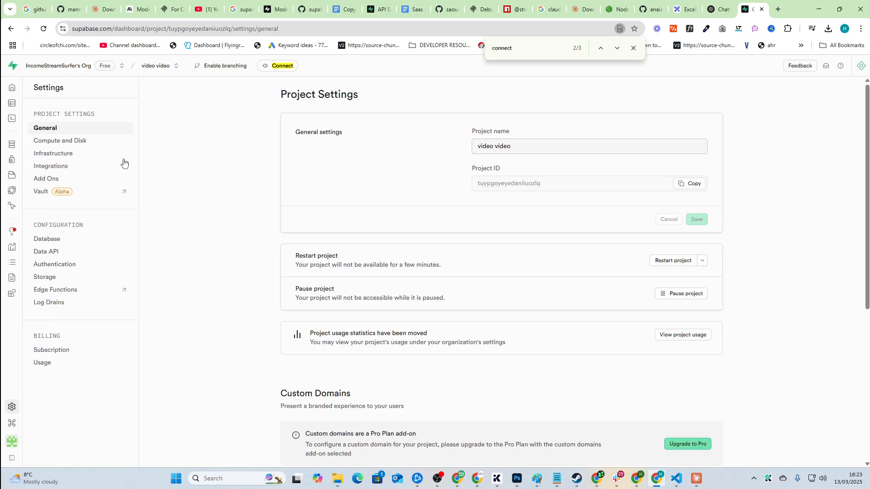
key("ctrl+f")
scroll(192, 289, "down", 6)
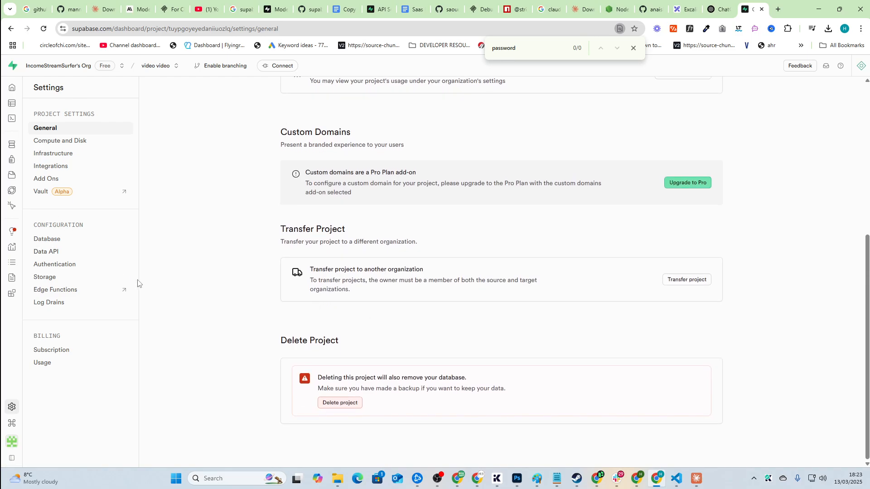
scroll(138, 283, "up", 4)
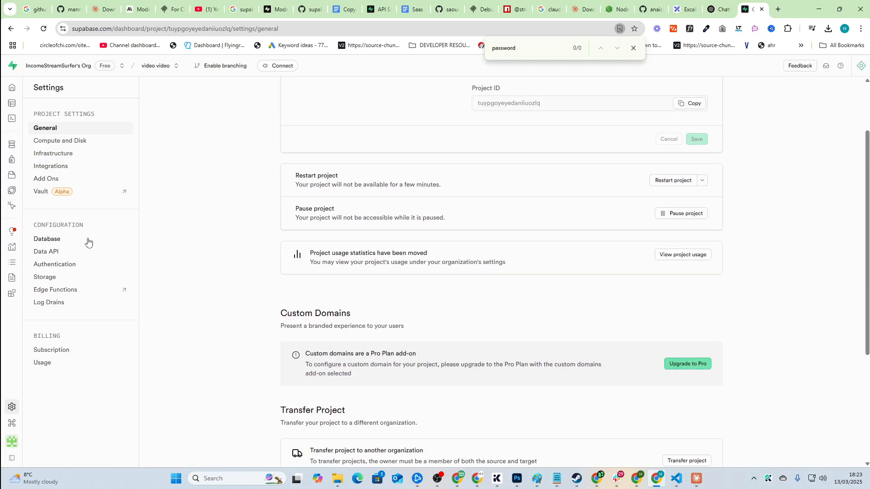
left_click(88, 243)
scroll(369, 252, "down", 5)
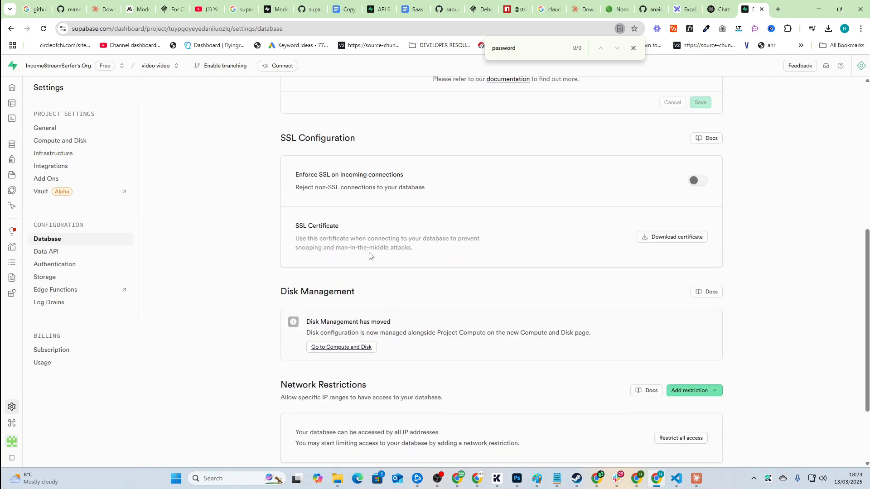
scroll(369, 256, "down", 2)
key("ctrl+f")
type("passwor")
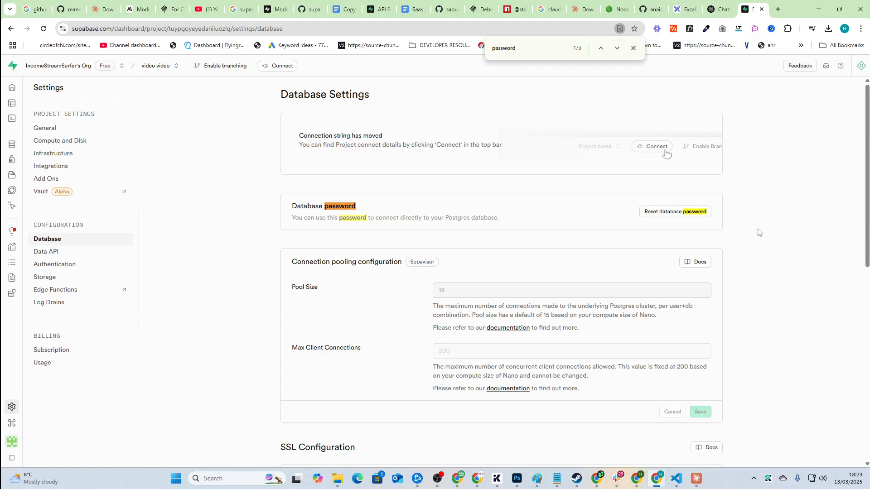
key("alt+Tab")
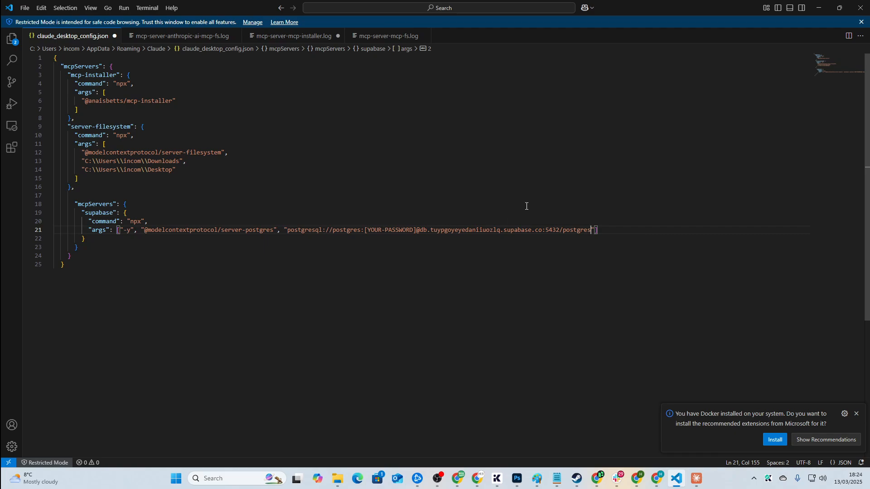
Step: Quit and relaunch Claude, dismissing the 'could not load app settings' error
key("alt+Tab")
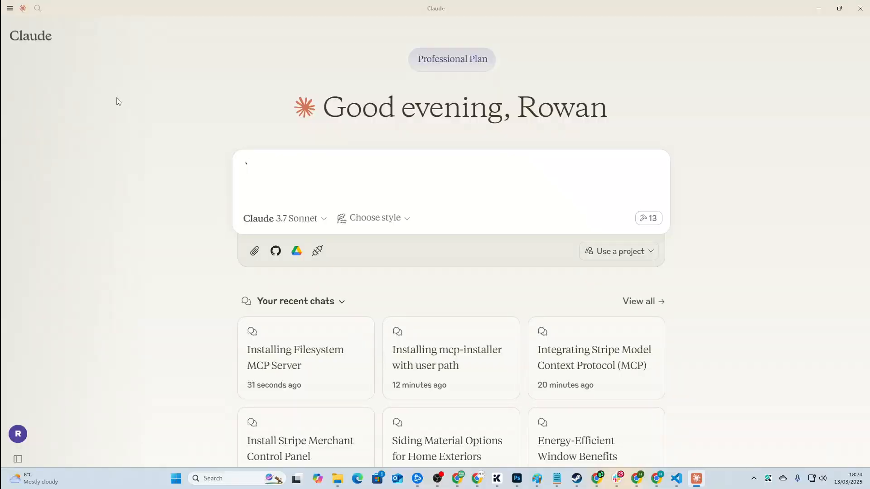
left_click(10, 8)
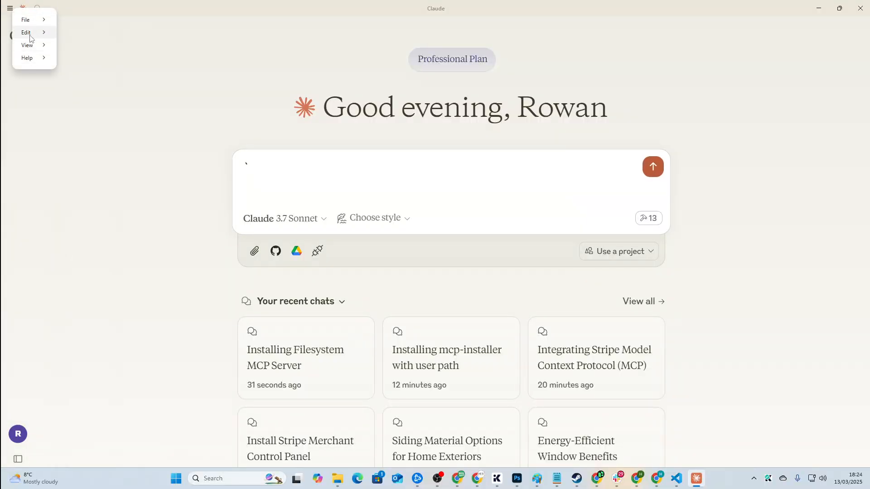
mouse_move(23, 17)
left_click(78, 67)
key("super")
type("claude")
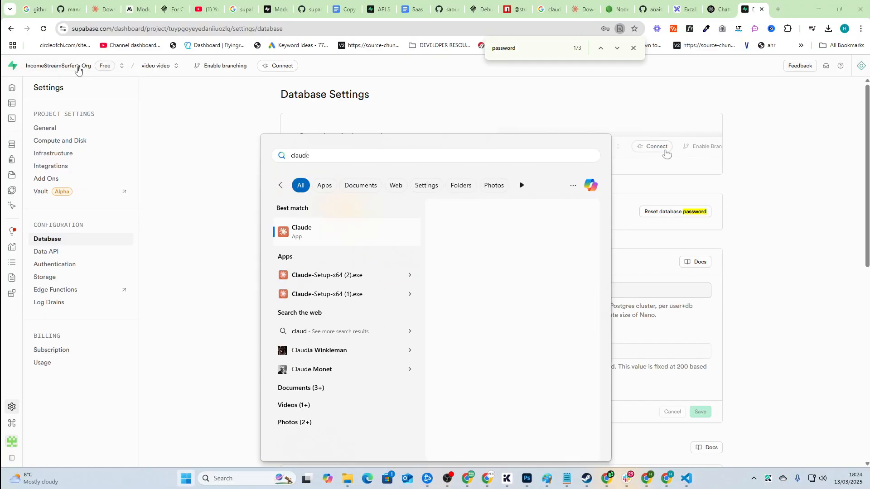
key("Return")
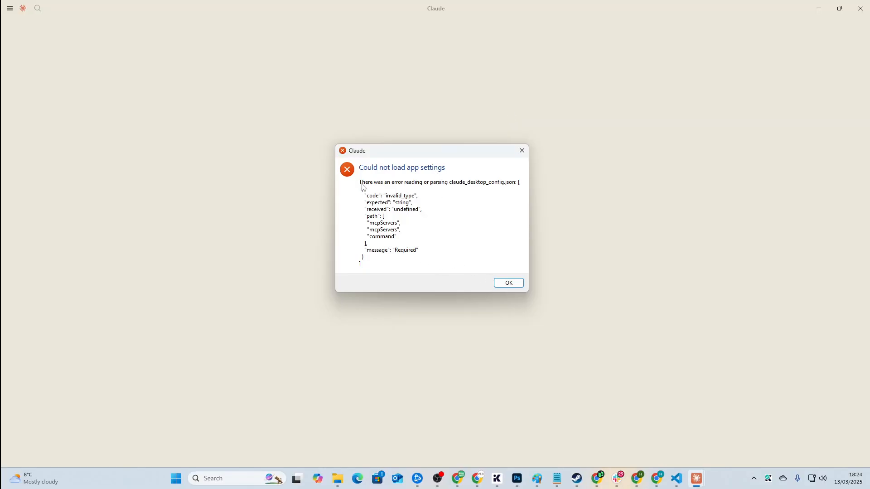
left_click(508, 283)
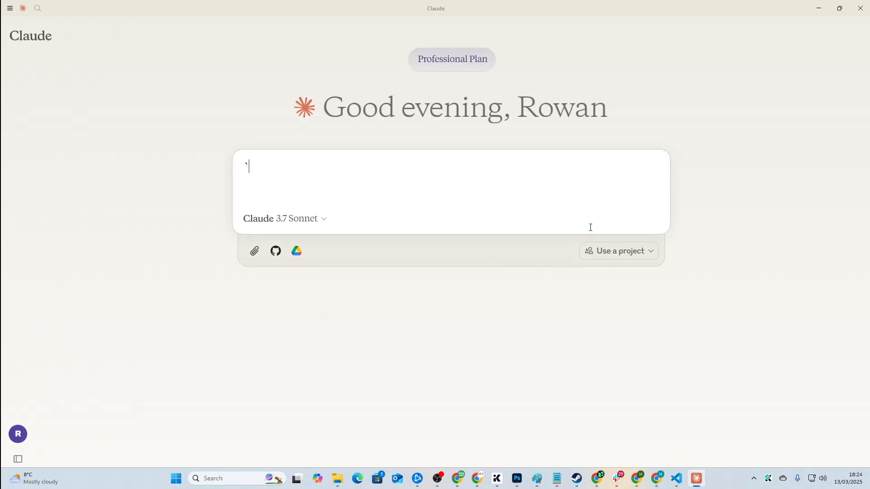
Step: Look over Claude's Developer MCP server settings, then close Settings
left_click(8, 11)
mouse_move(18, 18)
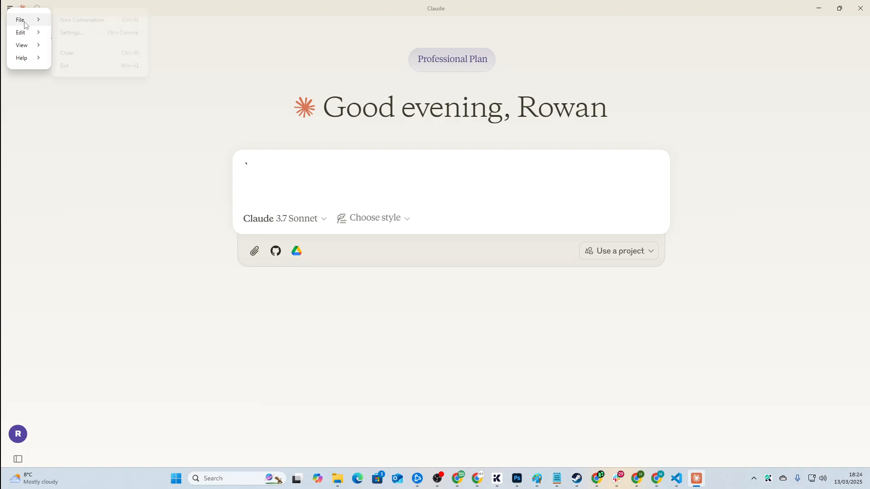
left_click(69, 40)
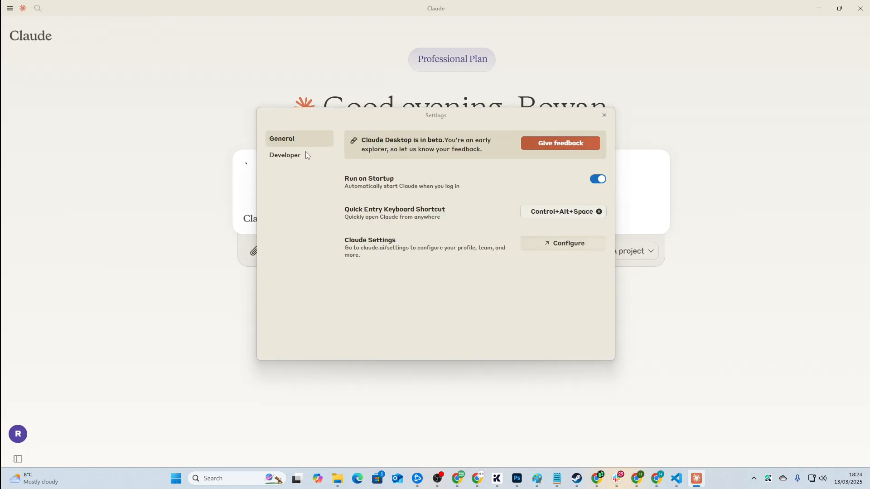
left_click(301, 155)
left_click(297, 140)
left_click(604, 115)
Step: Quit Claude and relaunch it from Windows search
type("``")
mouse_move(30, 34)
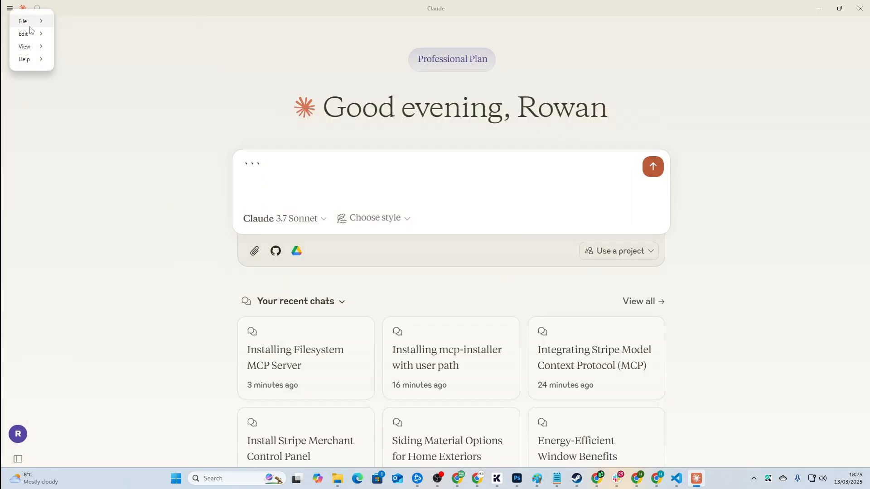
mouse_move(25, 21)
left_click(84, 68)
key("super")
type("claude")
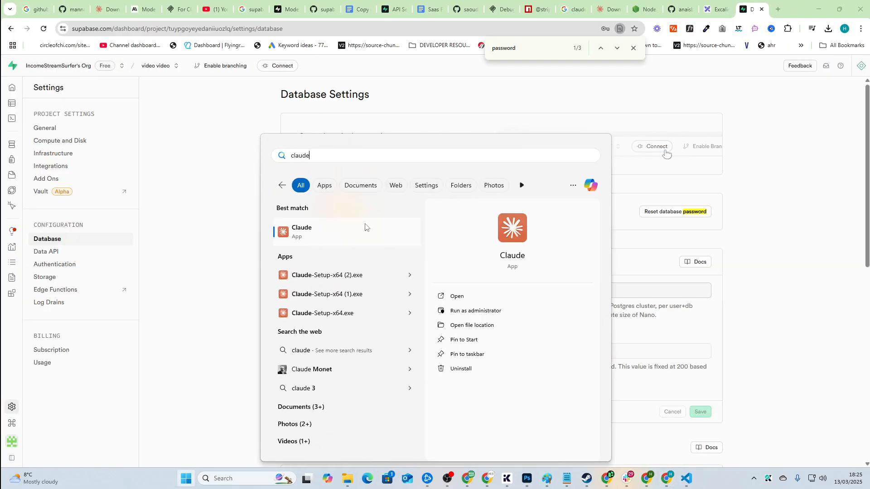
left_click(369, 231)
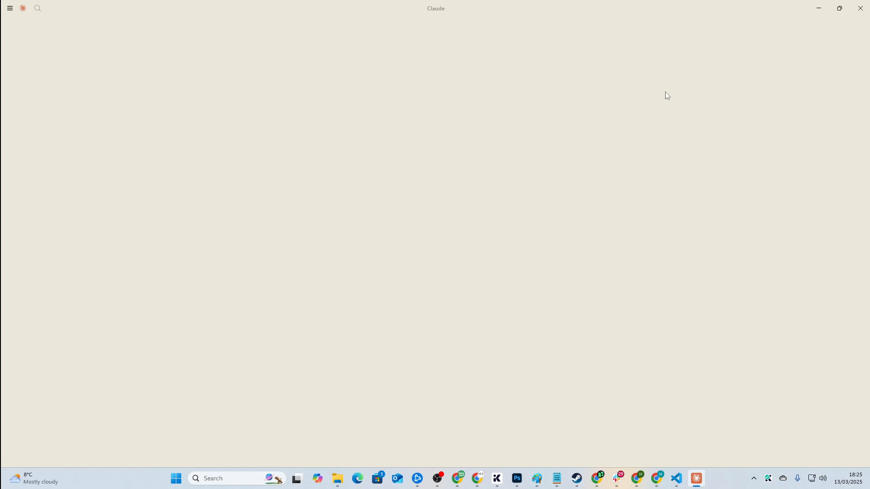
Step: Confirm the supabase Postgres server is running in the Developer settings
left_click(10, 8)
mouse_move(36, 25)
left_click(72, 34)
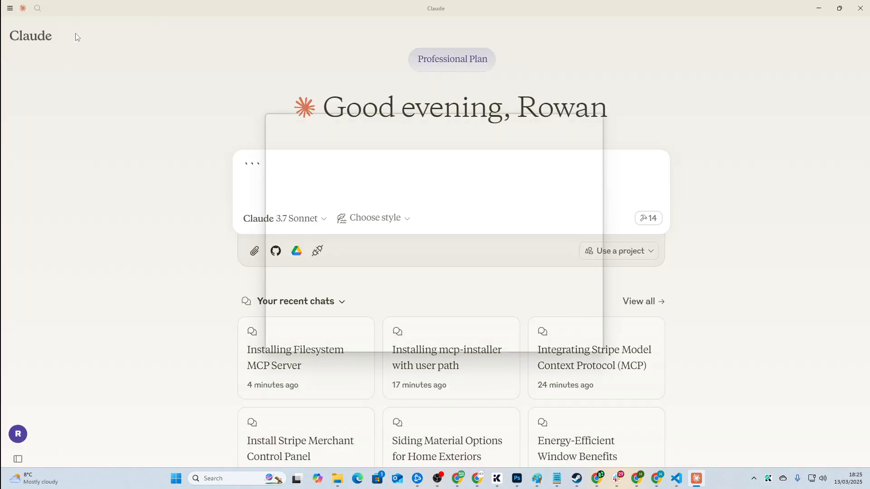
left_click(293, 156)
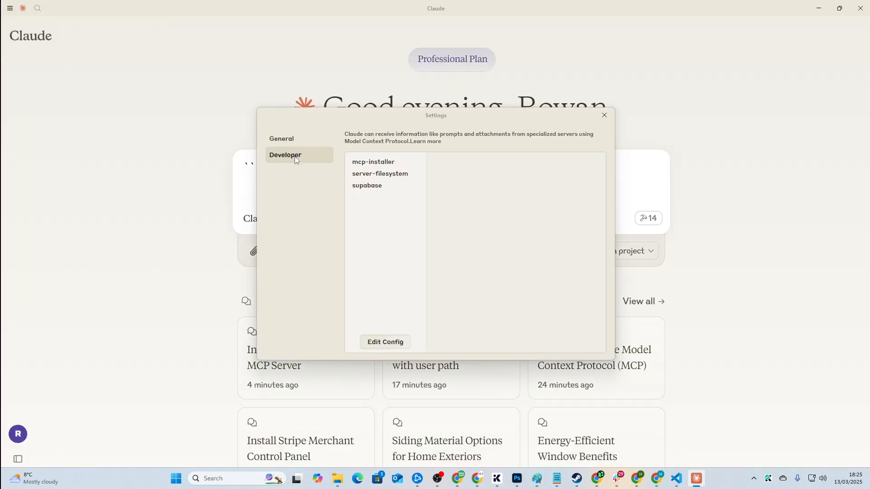
left_click(369, 187)
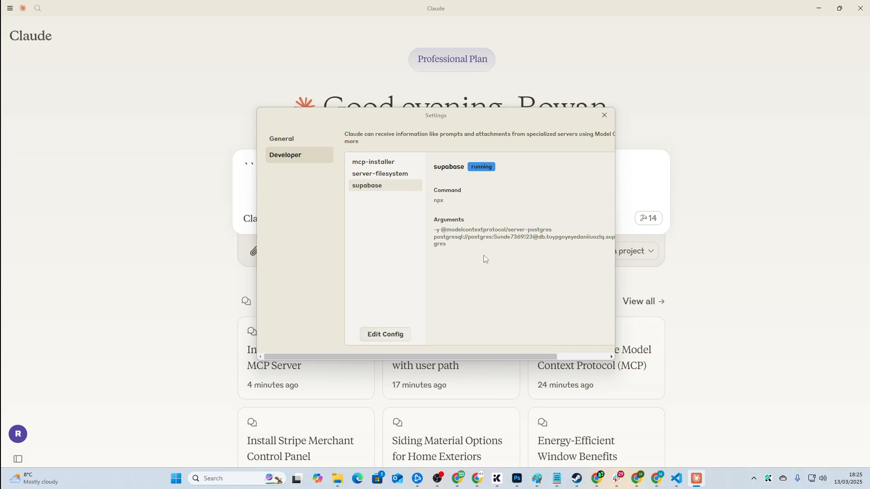
left_click(604, 115)
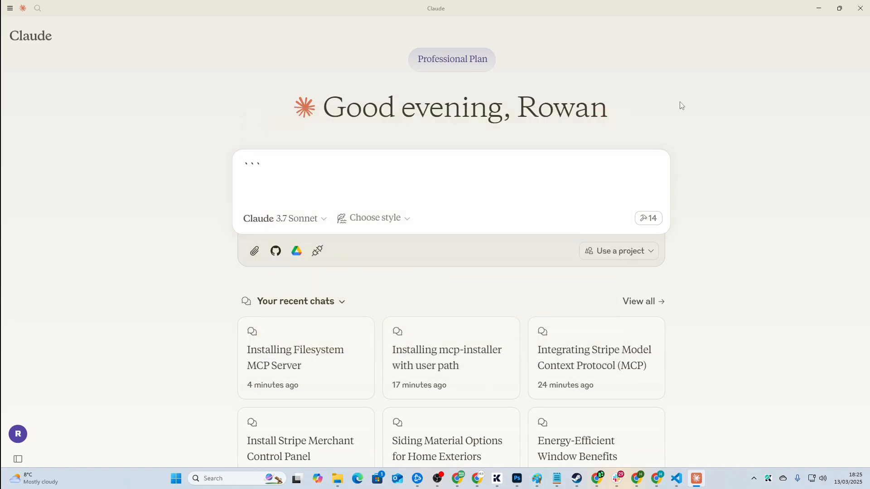
key("ctrl+a")
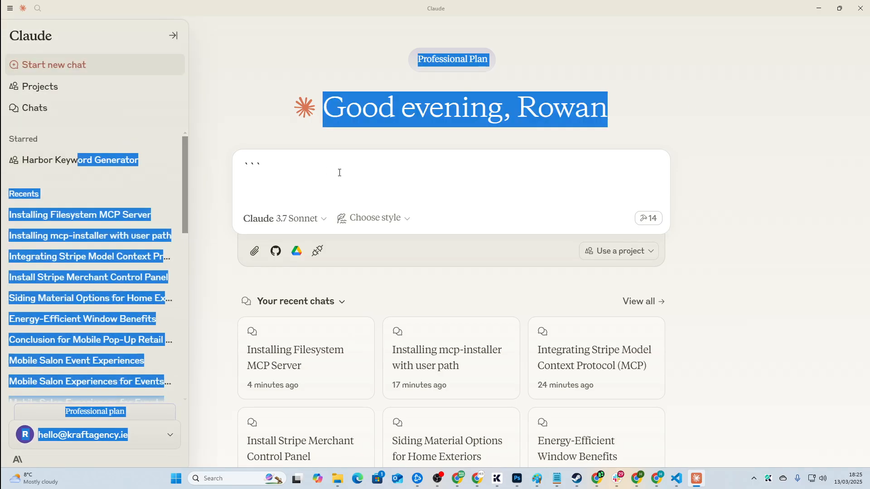
Step: Replace the stray backticks with 'Make me a next js project with supabase…' requesting sign-up and email confirmation, and send it
left_click(340, 171)
key("ctrl+a")
key("BackSpace")
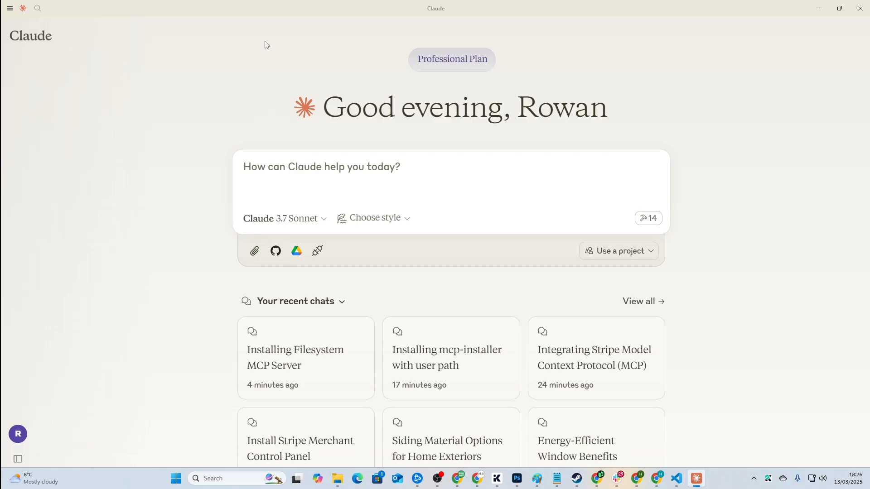
type("Make m")
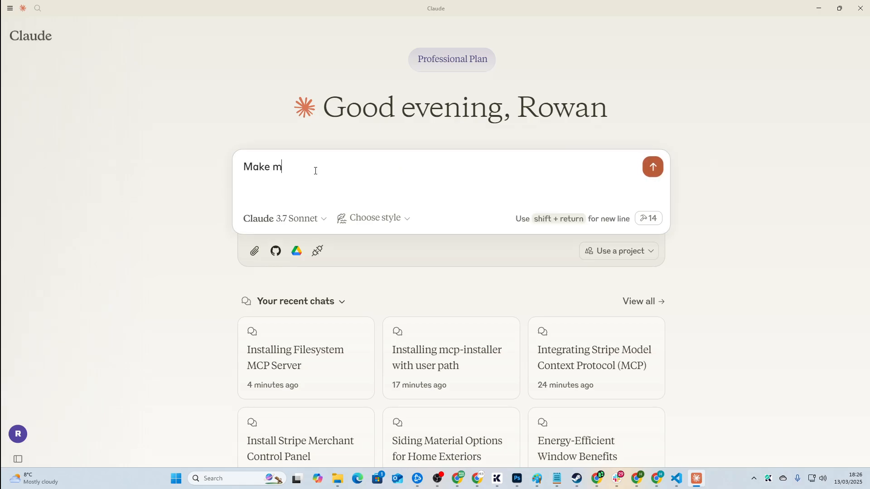
type("e a next js project with supsab")
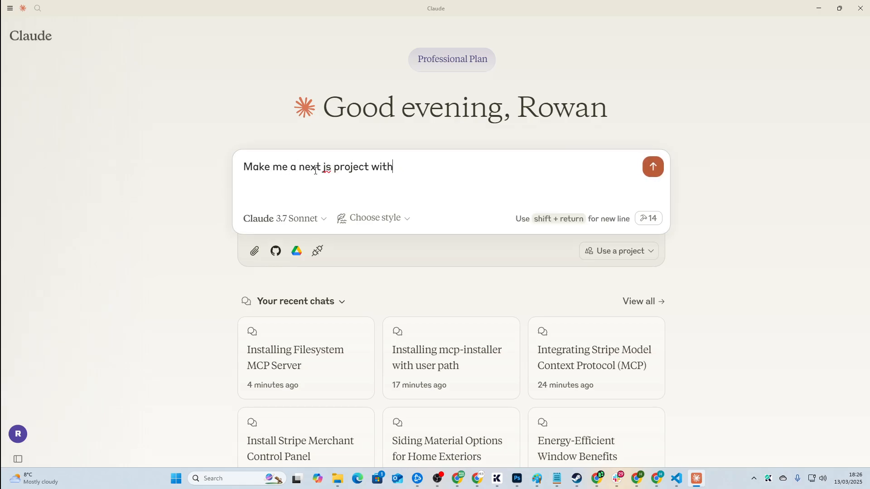
key("BackSpace")
key("BackSpace")
key("BackSpace")
key("BackSpace")
key("BackSpace")
key("BackSpace")
type("abase where the user can authenticate and make an account with username password and email confirm")
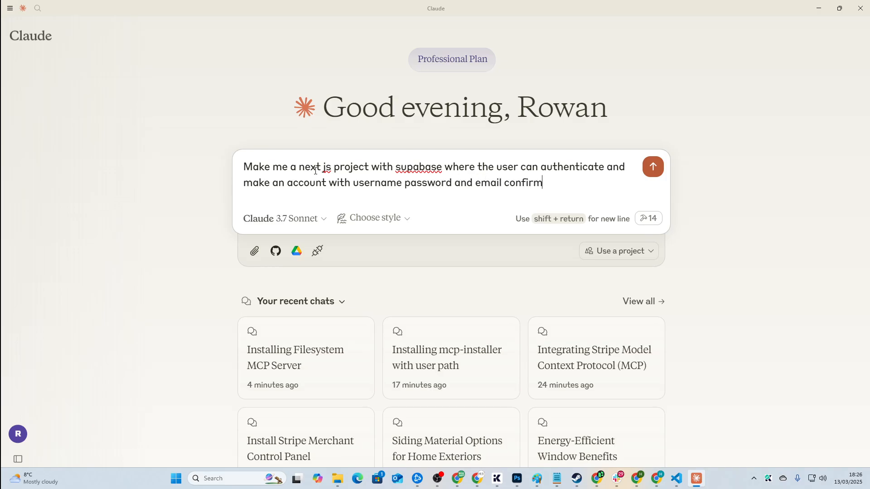
type("ation")
key("Return")
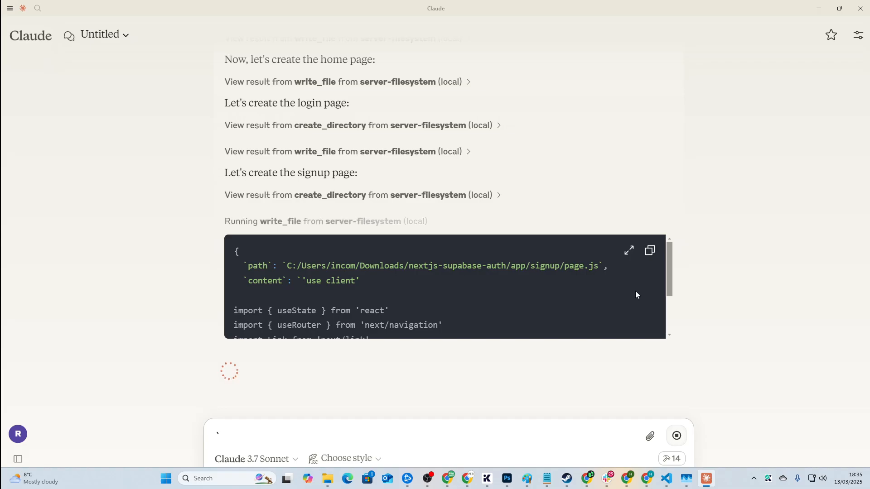
Step: Scroll the chat to follow Claude writing the project files into nextjs-supabase-auth
scroll(362, 223, "up", 15)
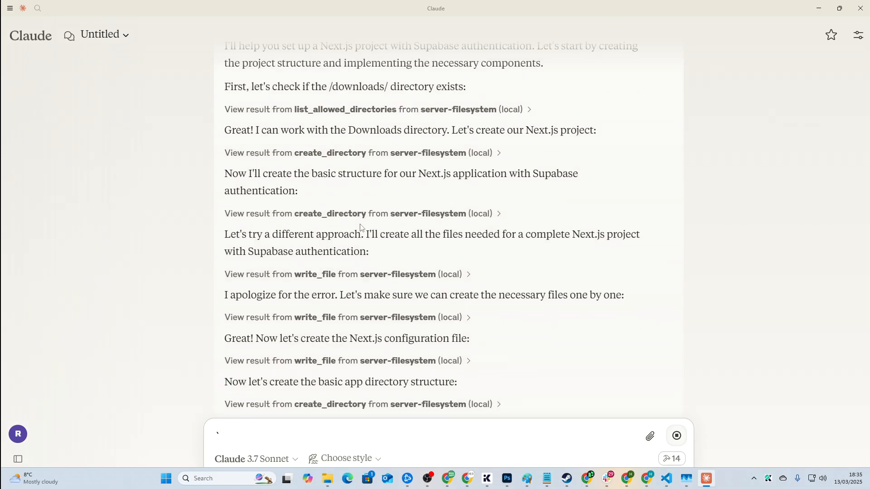
scroll(397, 258, "down", 15)
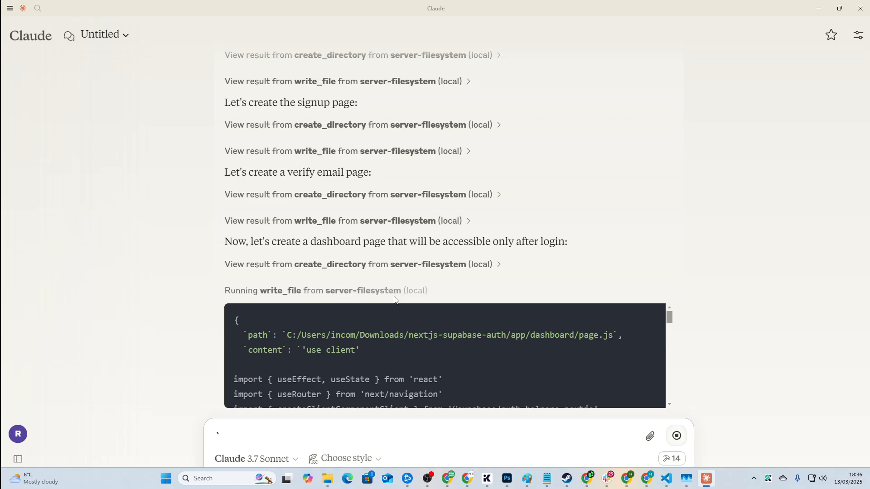
scroll(377, 284, "down", 5)
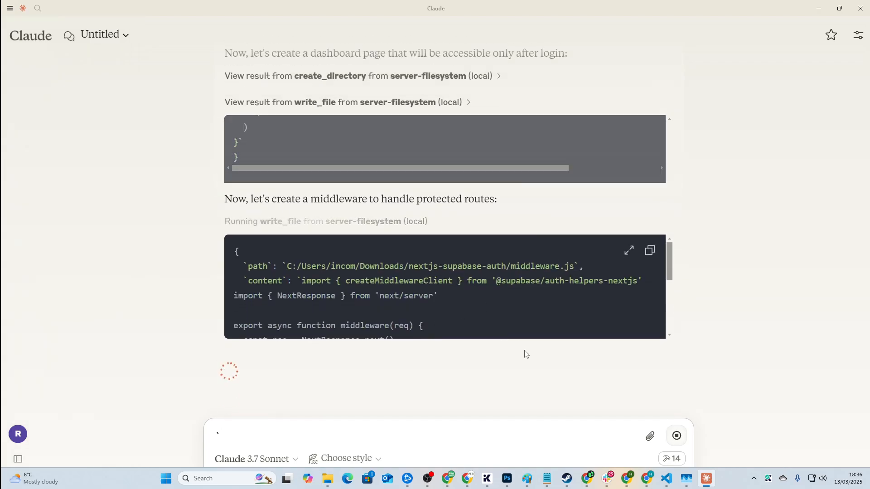
Step: Copy the project path and search 'nextjs' to reveal the nextjs-supabase-auth folder in Downloads
type("``")
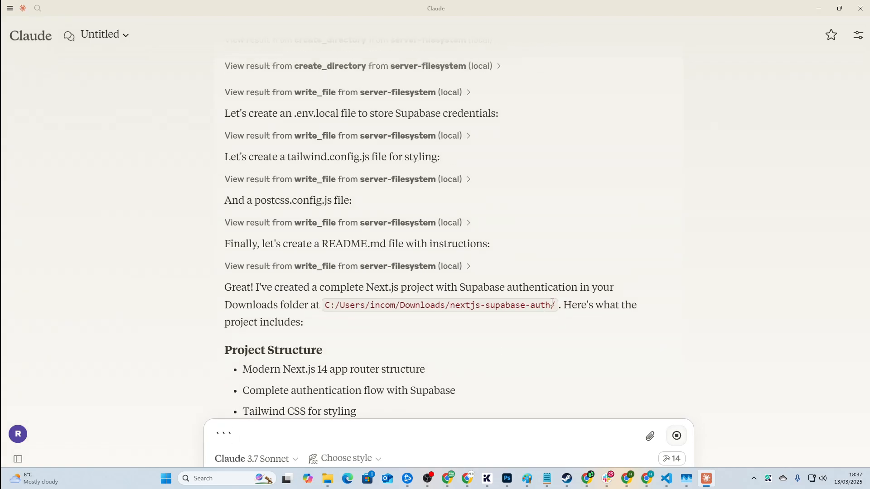
left_click_drag(556, 304, 324, 310)
key("ctrl+c")
key("super")
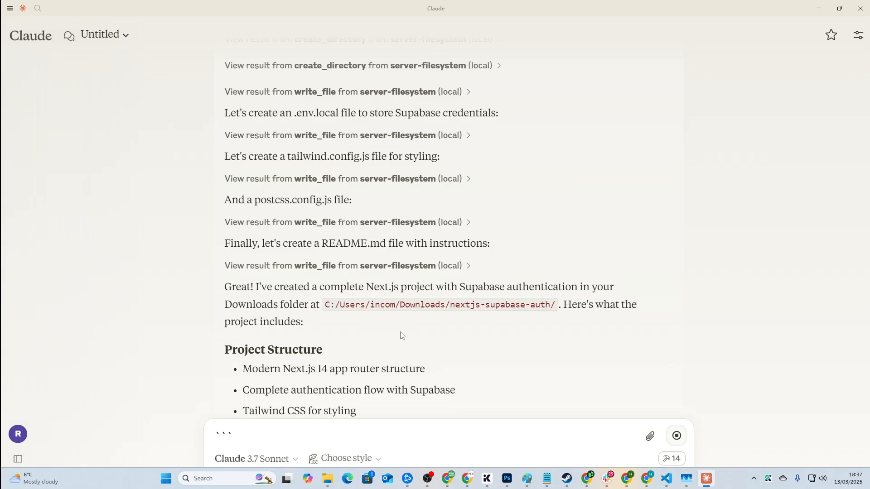
key("ctrl+v")
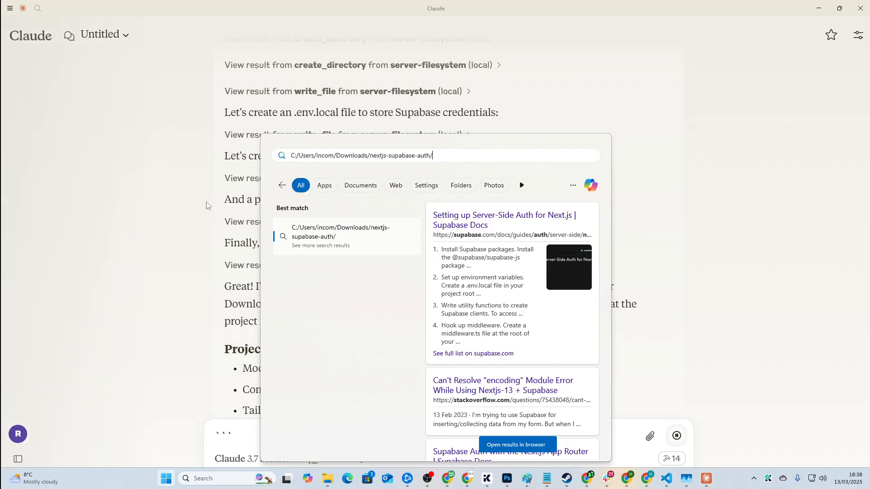
key("ctrl+a")
type("nextjs")
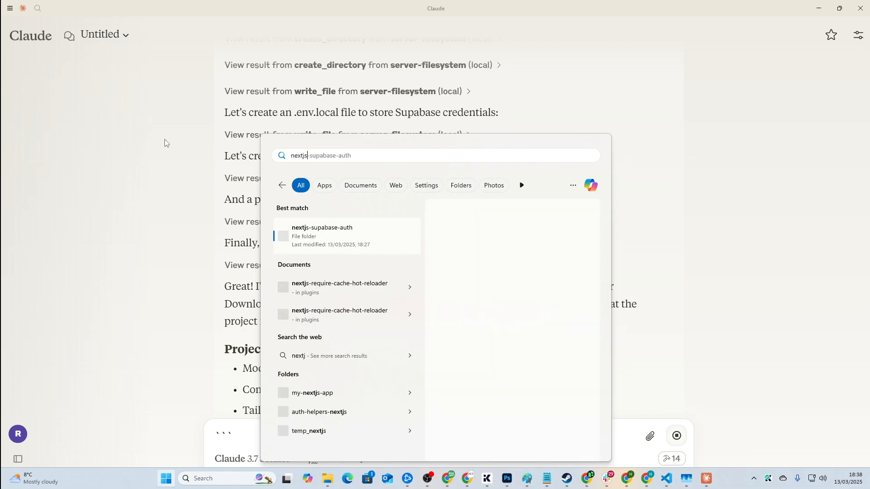
right_click(352, 246)
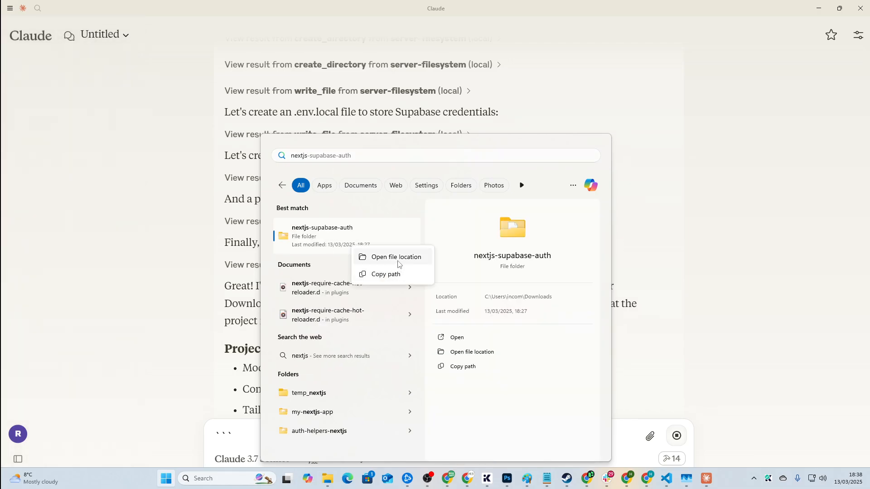
left_click(397, 258)
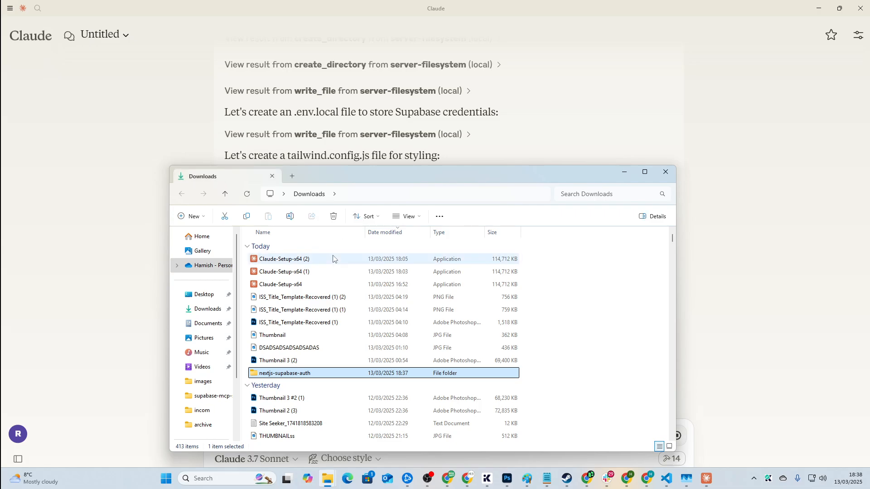
Step: Open the nextjs-supabase-auth folder with VS Code and maximize the editor window
right_click(309, 374)
left_click(367, 368)
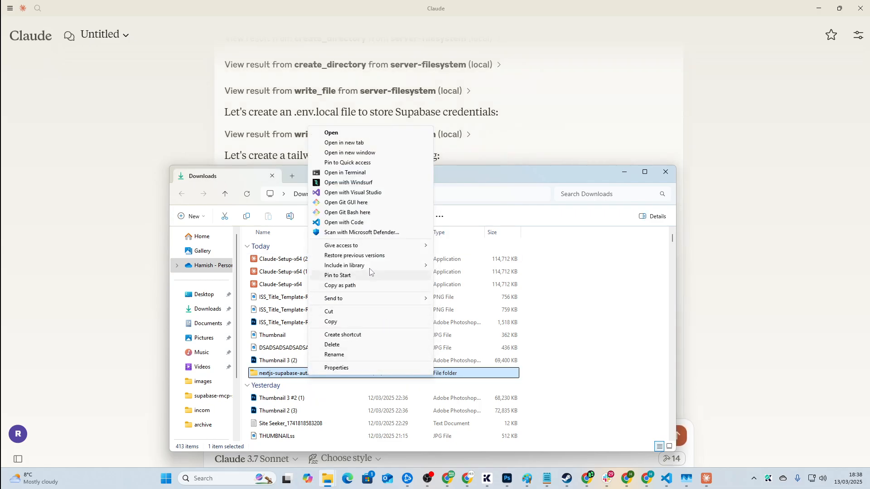
left_click(358, 222)
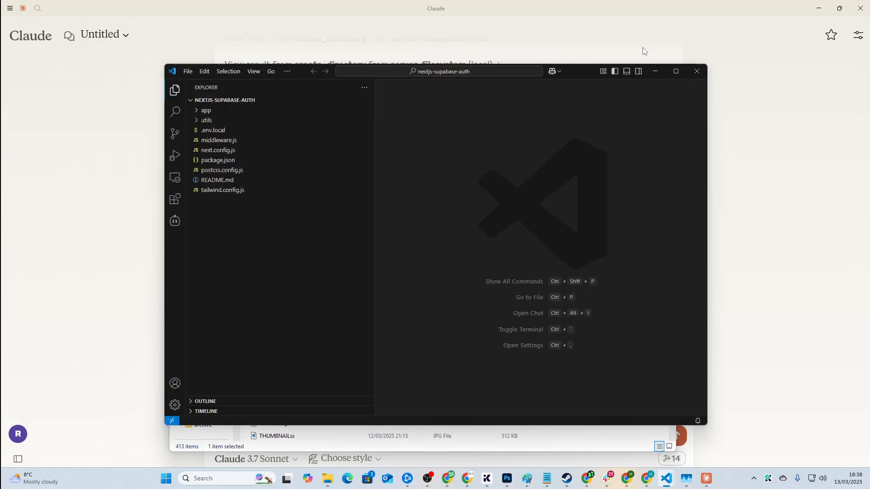
left_click(676, 69)
Step: Replace the placeholder URL on line 2 of .env.local with the Supabase project URL
left_click(63, 68)
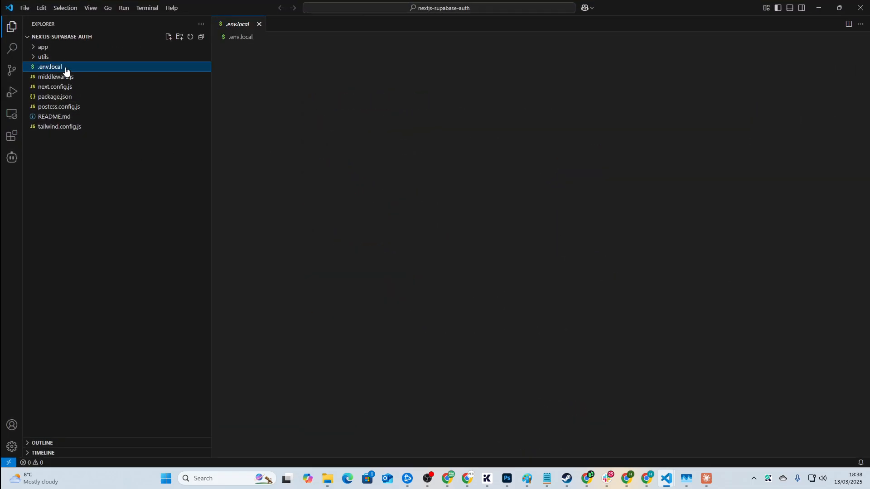
left_click_drag(479, 59, 336, 55)
key("alt+Tab")
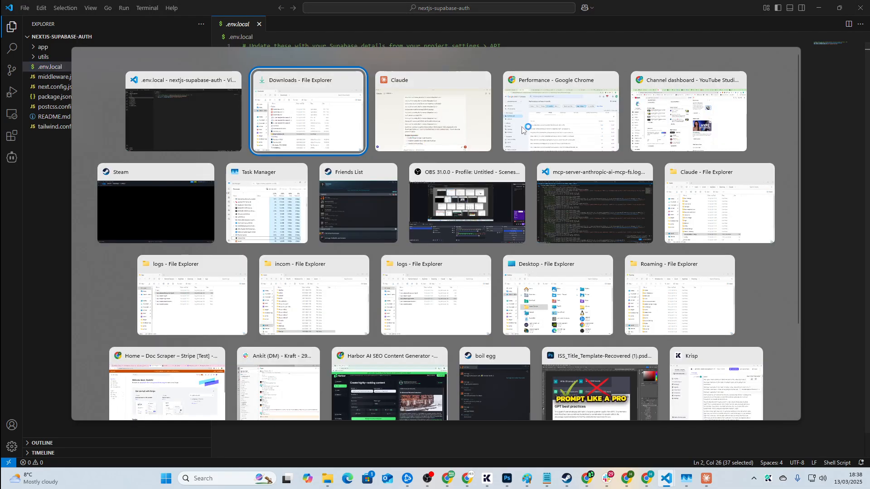
left_click(642, 75)
left_click(750, 8)
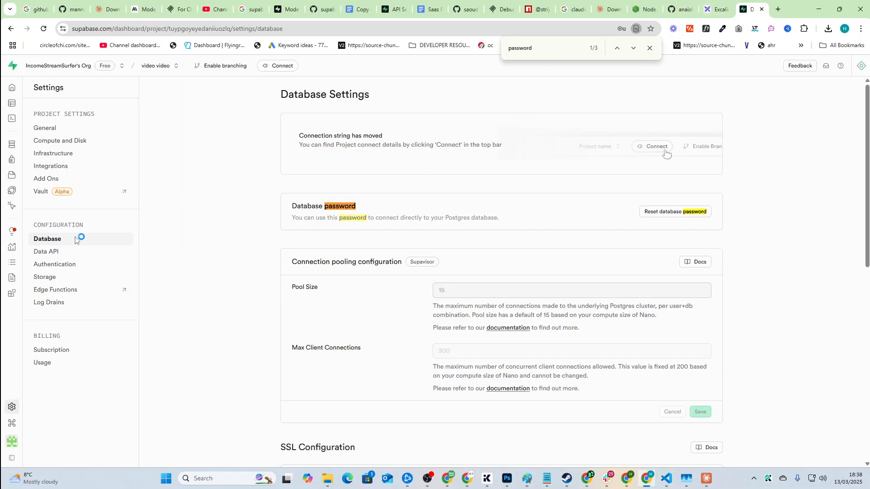
left_click(47, 251)
scroll(636, 314, "down", 2)
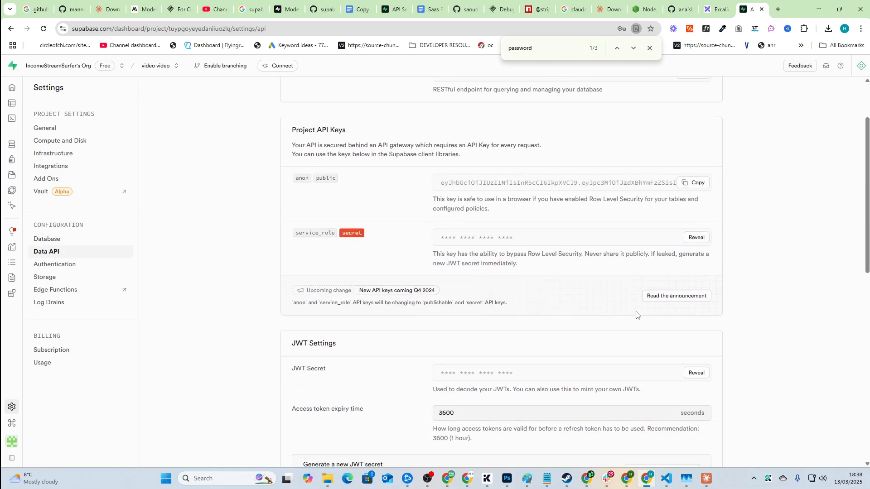
key("alt+Tab")
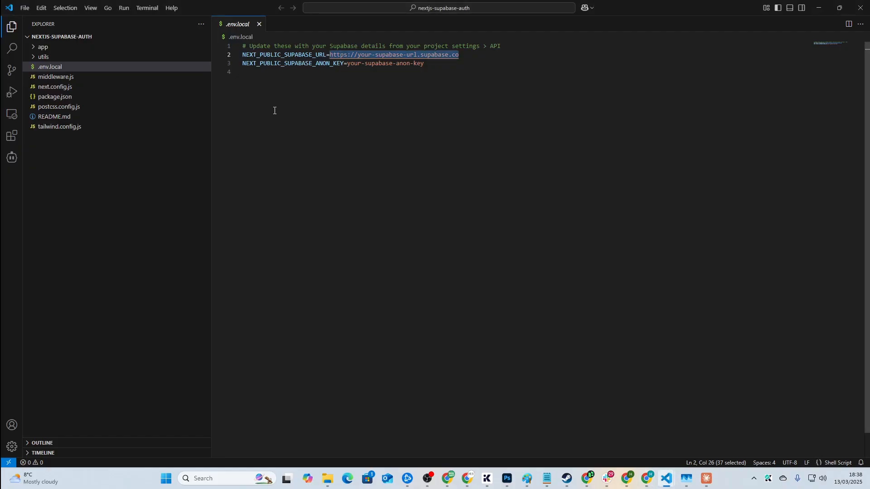
key("alt+Tab")
scroll(592, 176, "up", 3)
left_click(690, 156)
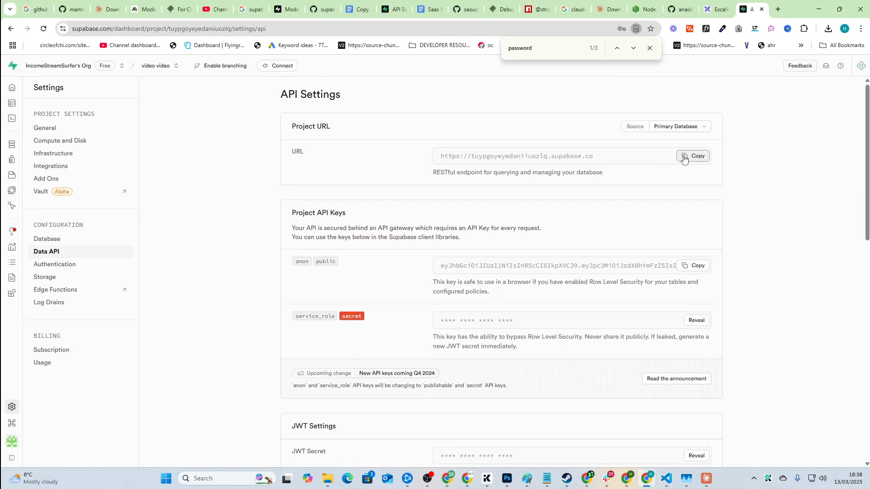
key("alt+Tab")
key("ctrl+v")
Step: Paste the Supabase anon public key over the placeholder on line 3
key("alt+Tab")
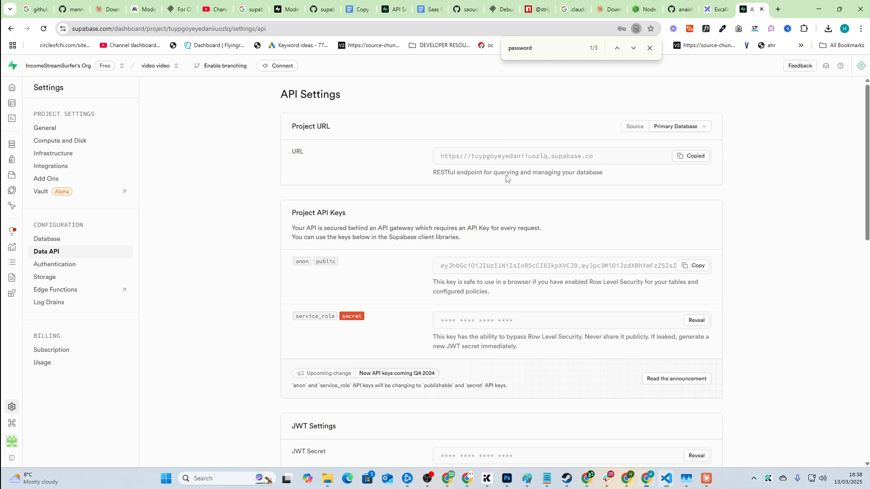
left_click(693, 266)
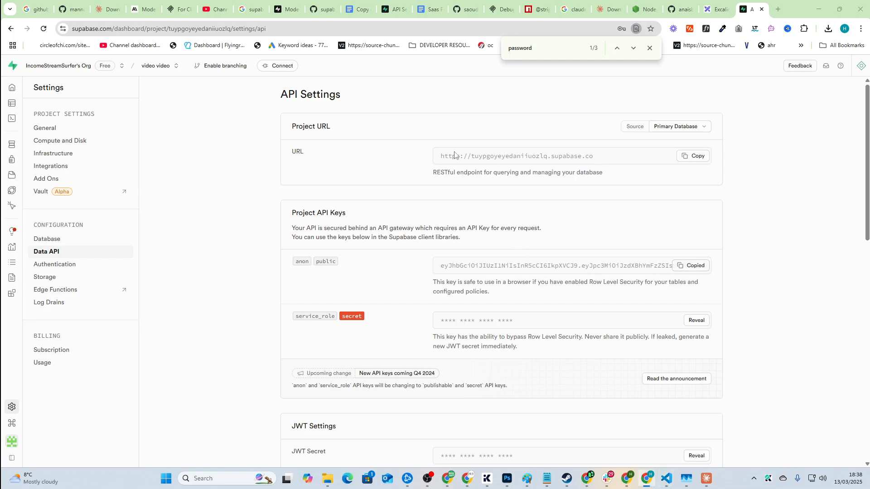
key("alt+Tab")
left_click_drag(423, 63, 336, 64)
key("ctrl+v")
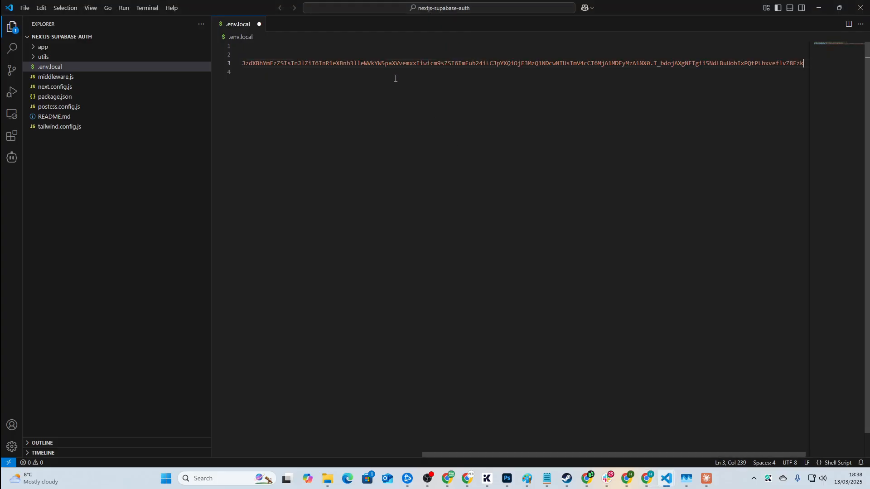
Step: In a new terminal, run npm run build, then install the next package
left_click(146, 8)
left_click(157, 17)
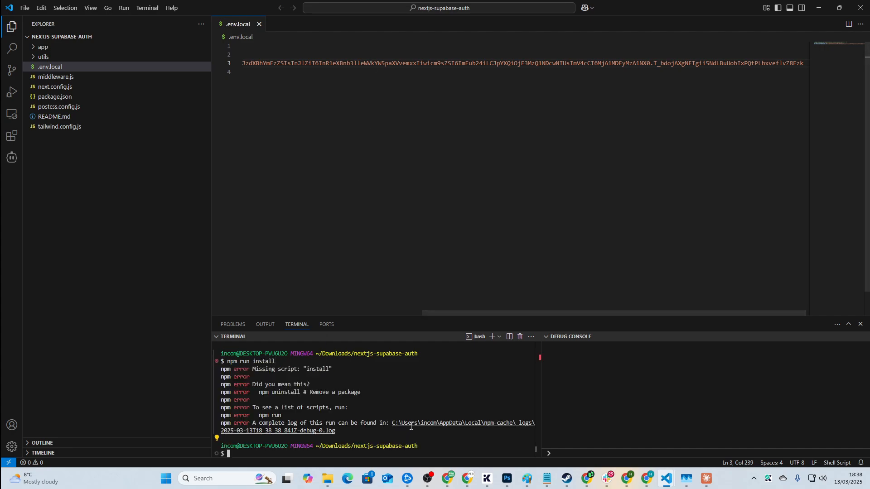
type("npm run")
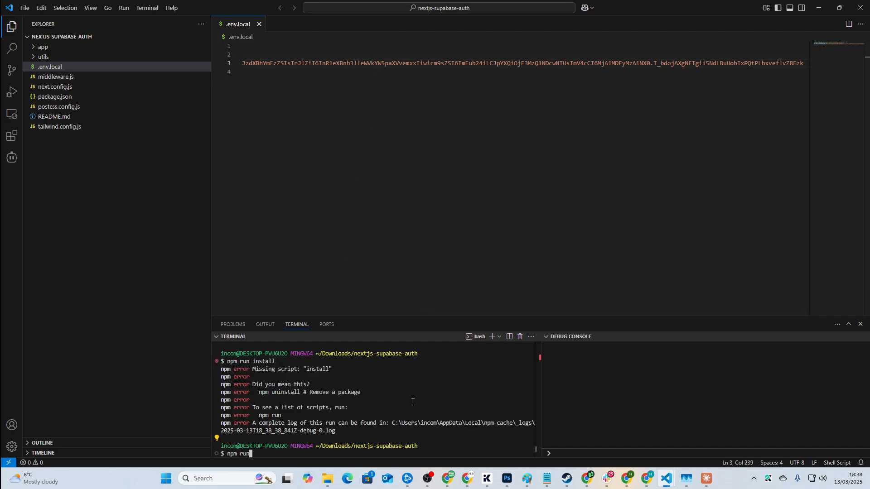
type(" build")
key("Return")
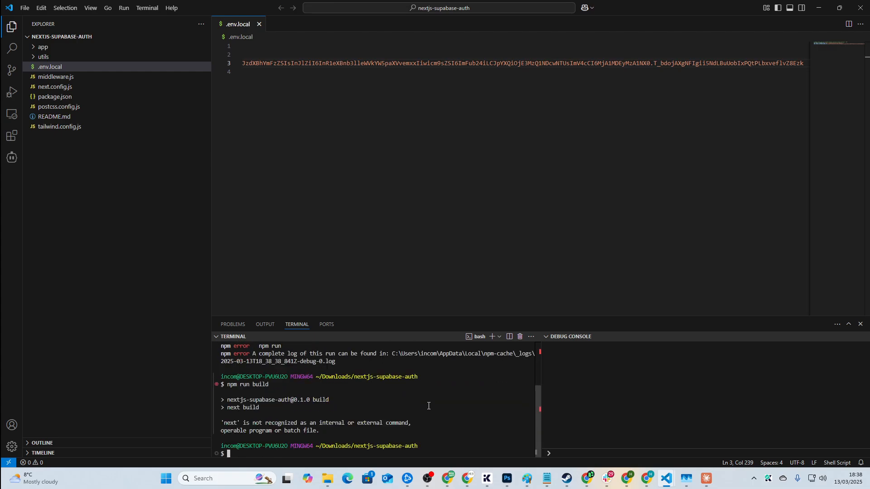
type("npm install next")
key("Return")
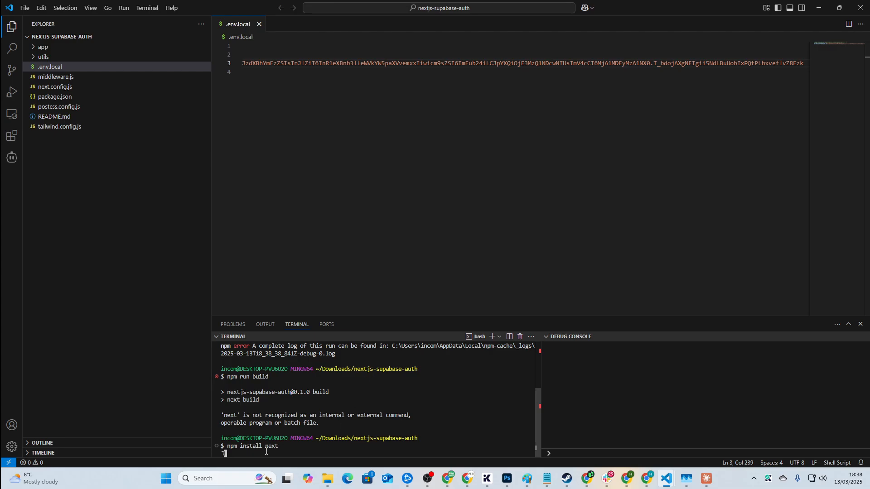
Step: Start the Next.js dev server with npm run dev on localhost:3000
key("alt+Tab")
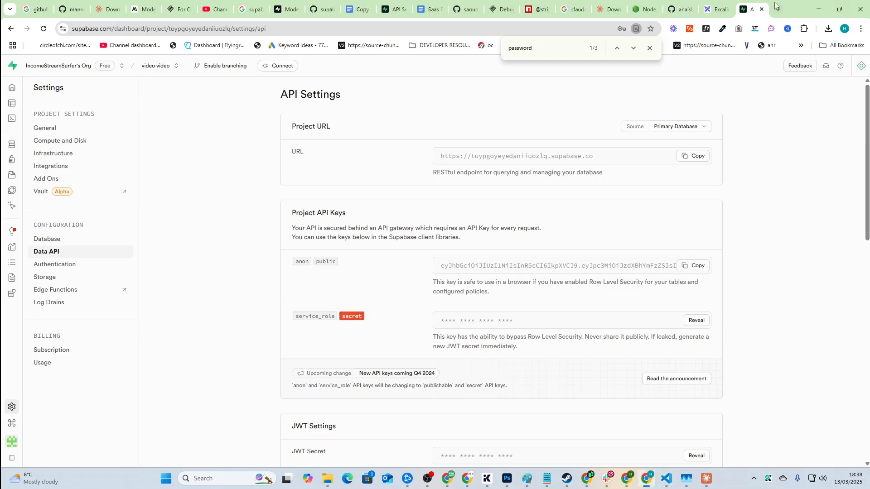
left_click(775, 5)
key("alt+Tab")
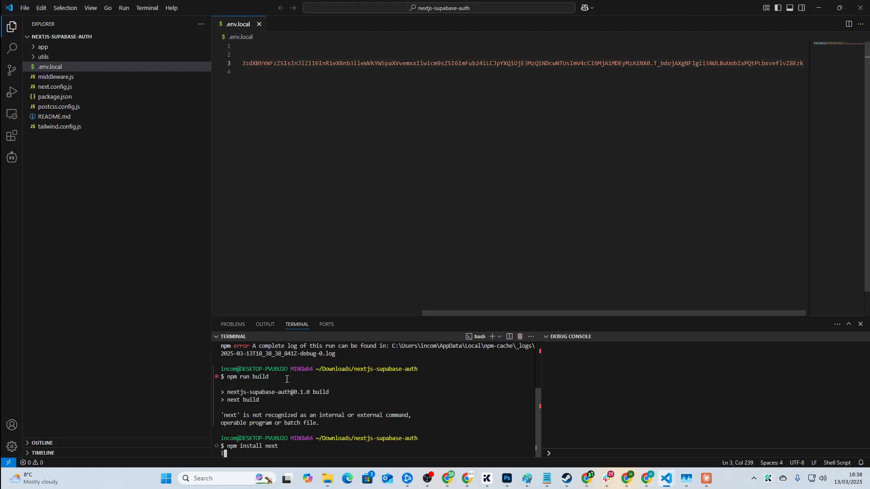
left_click(80, 357)
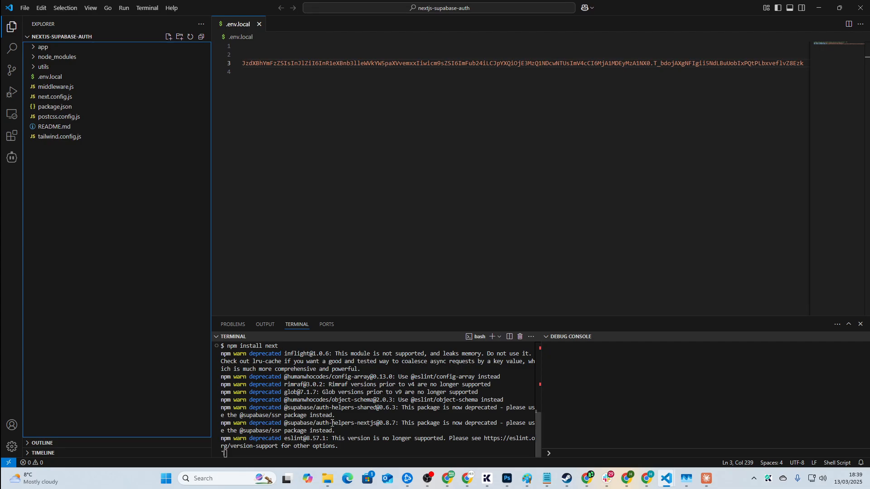
left_click(347, 419)
type("npm run dev")
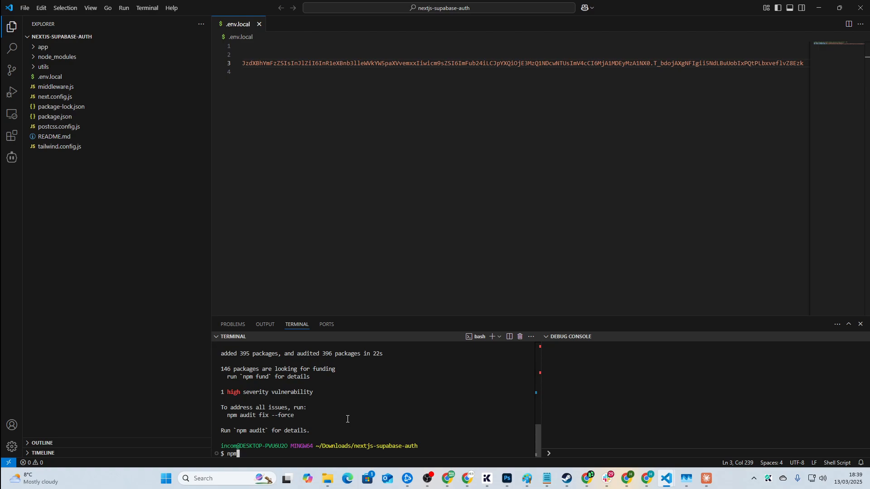
key("Return")
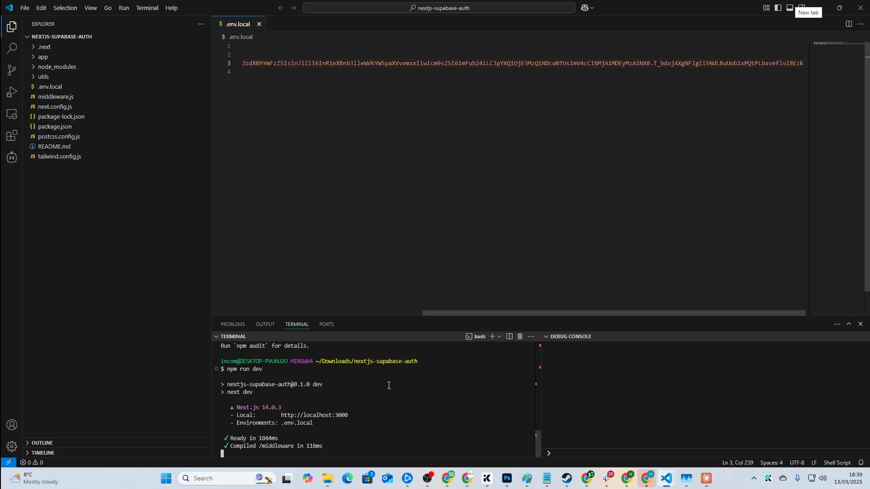
key("alt+Tab")
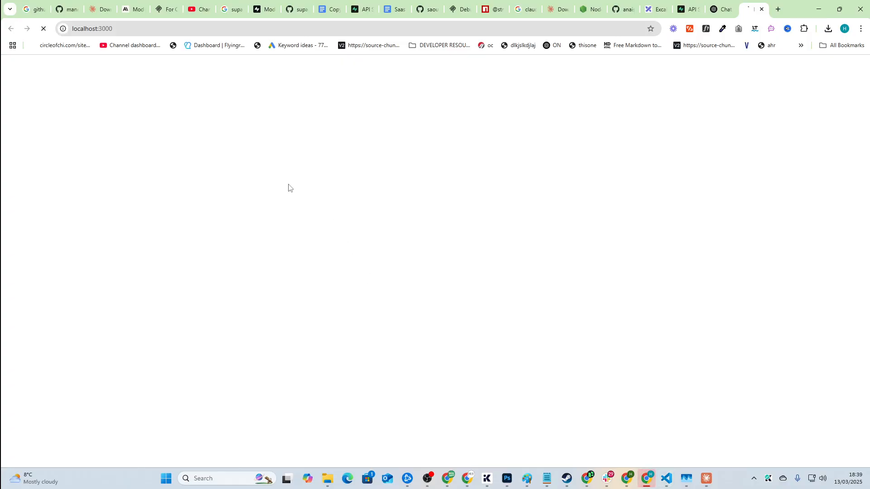
Step: Fill the sign-up form with the saved email address and a password, and submit it
key("alt+Tab")
key("alt+Tab")
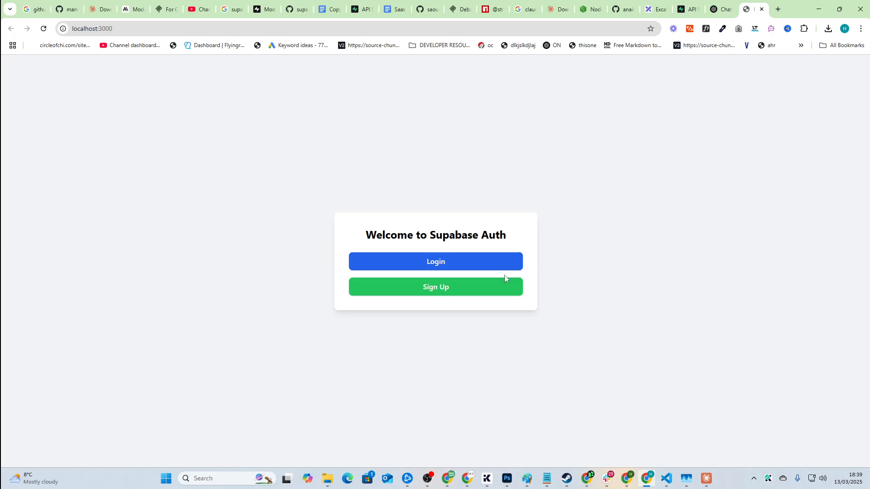
left_click(482, 292)
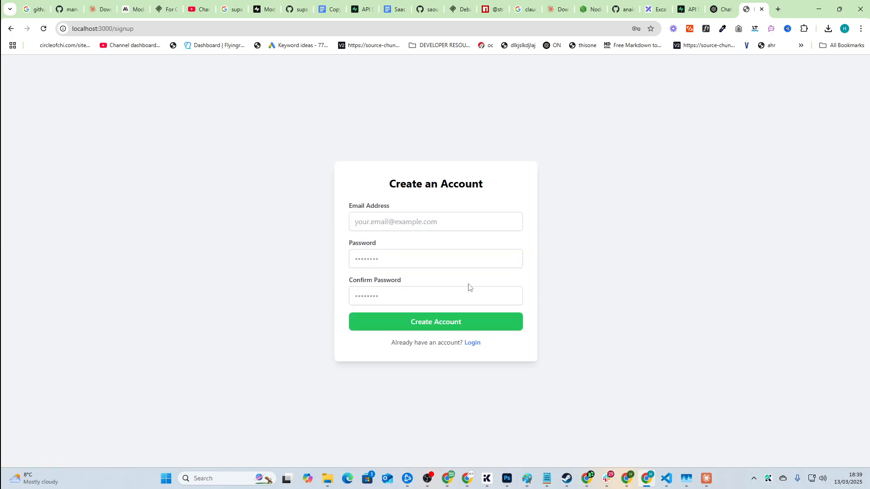
left_click(453, 221)
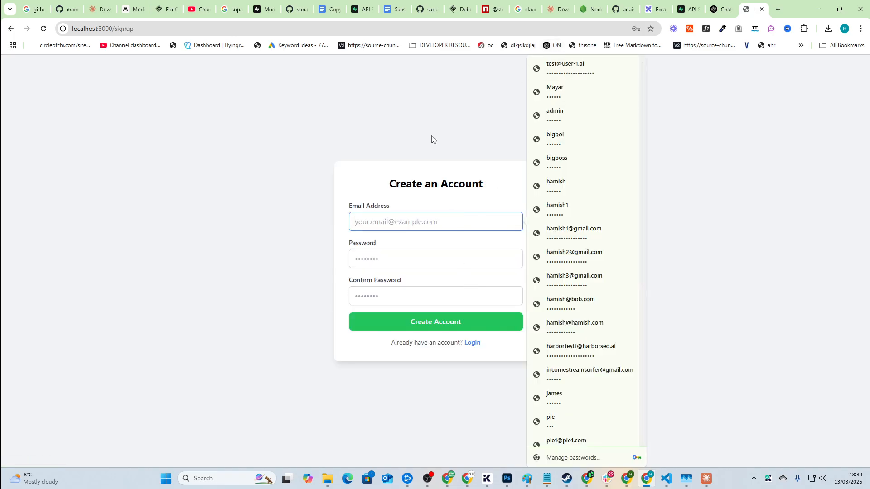
type("incomest")
key("Return")
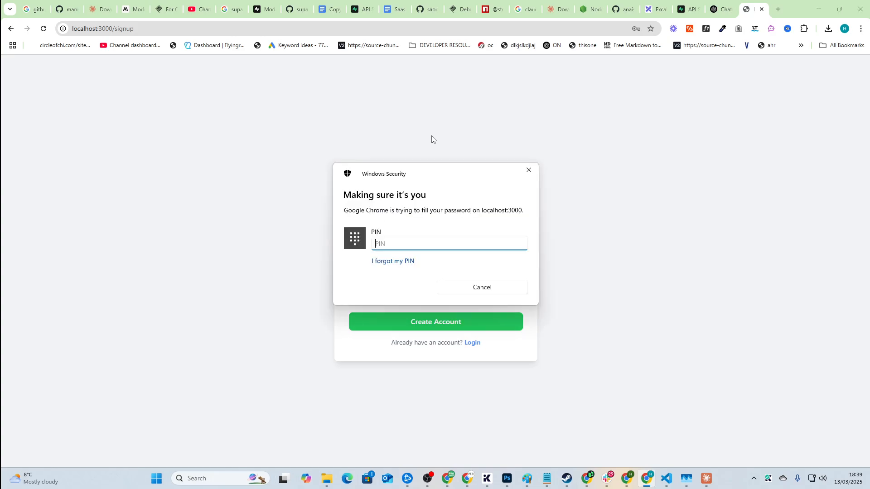
type("••••")
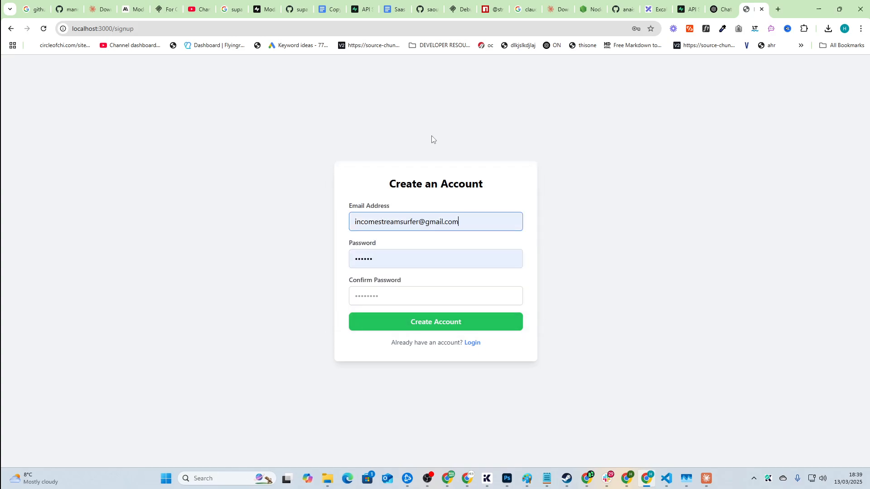
left_click_drag(391, 259, 169, 208)
type("••••••")
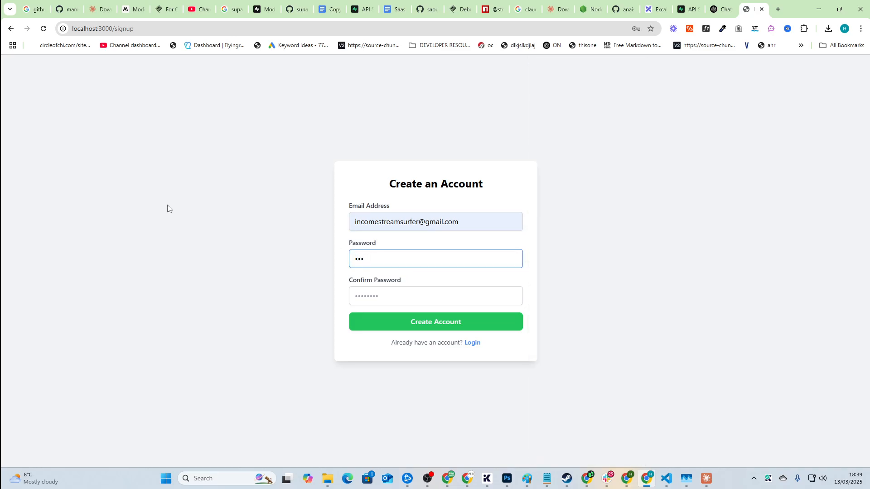
type("•••••••••")
key("Tab")
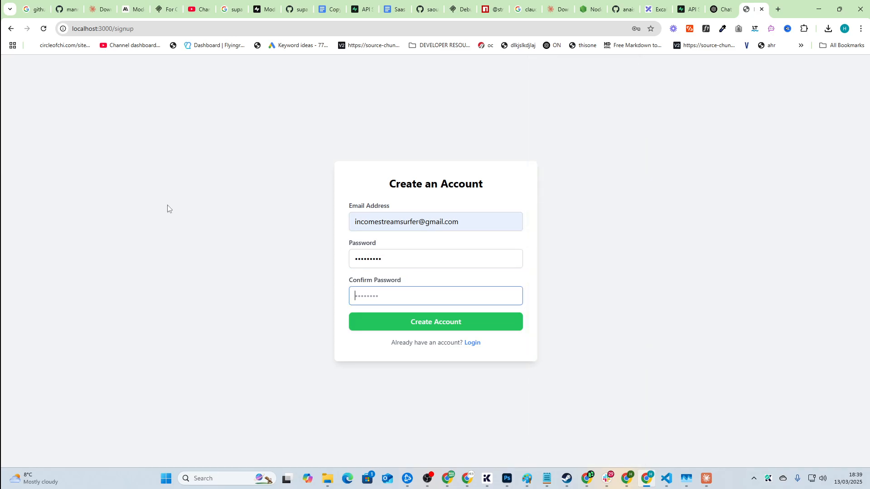
type("•••••••••")
left_click(442, 326)
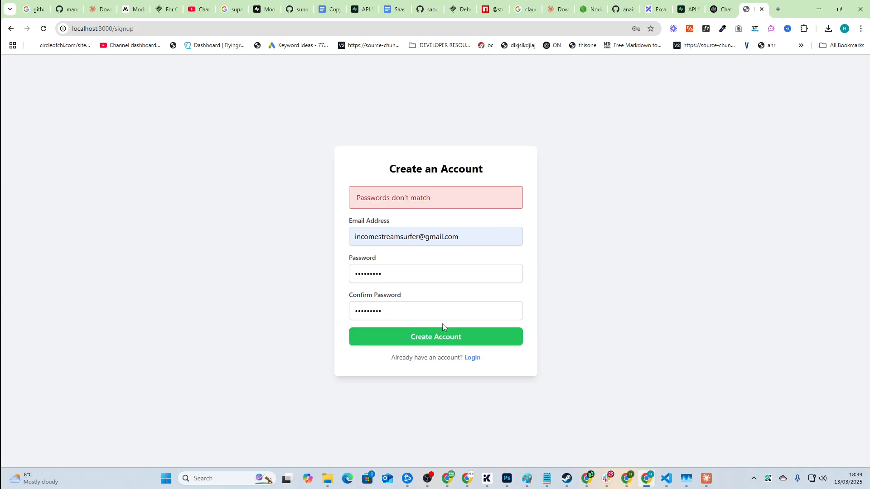
Step: Re-enter matching Password and Confirm Password values and submit Create Account
left_click_drag(367, 274, 162, 238)
key("ctrl+a")
type("••••")
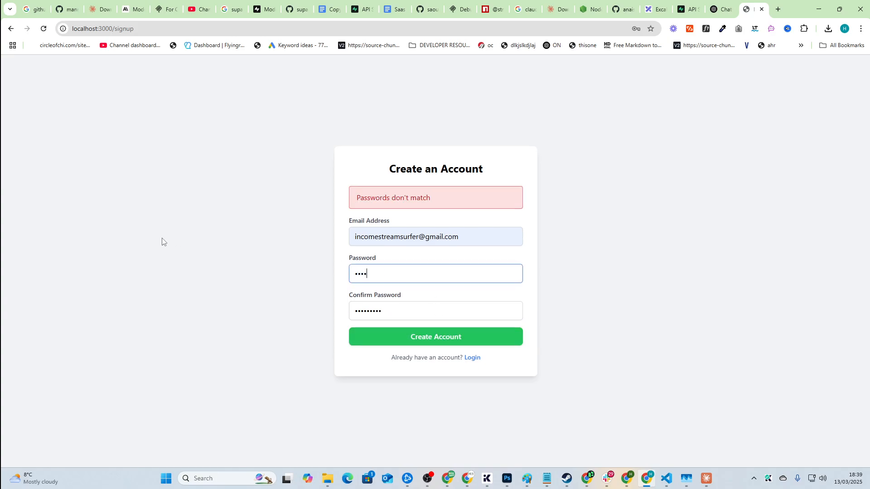
type("••")
key("Tab")
type("••••••••••••")
key("Return")
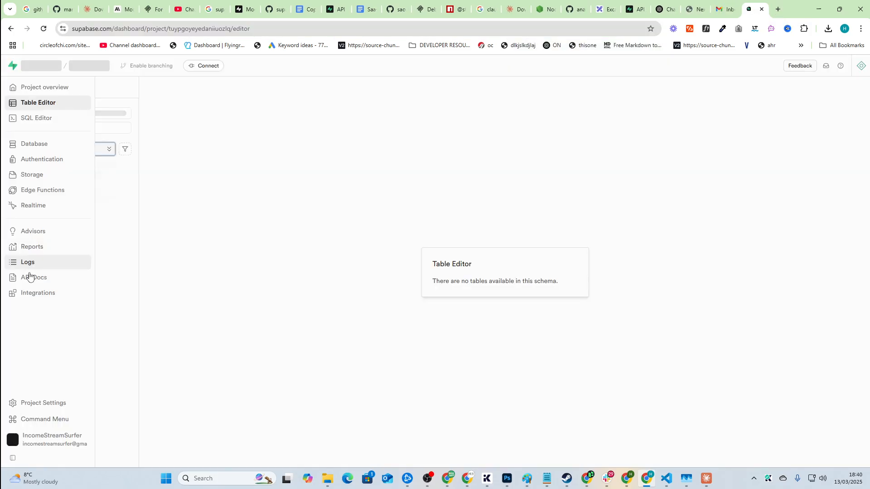
Step: Go to Project Settings > Authentication general user signup settings
left_click(55, 404)
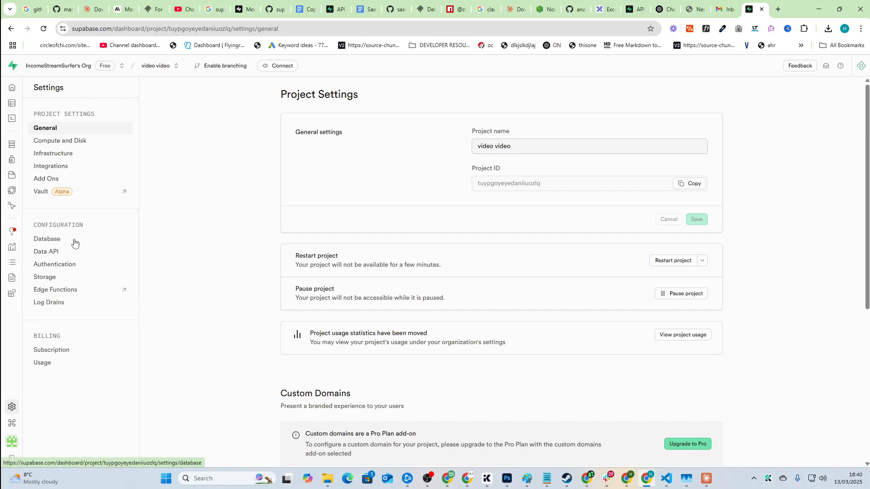
left_click(72, 264)
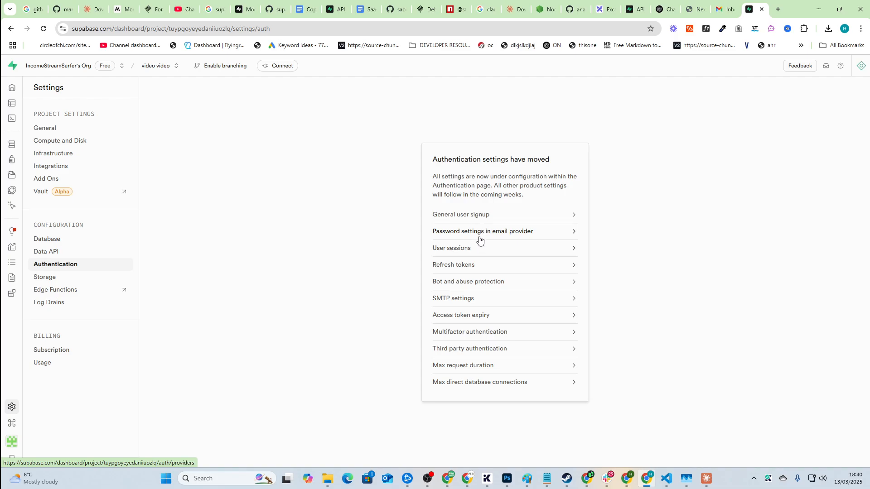
left_click(476, 220)
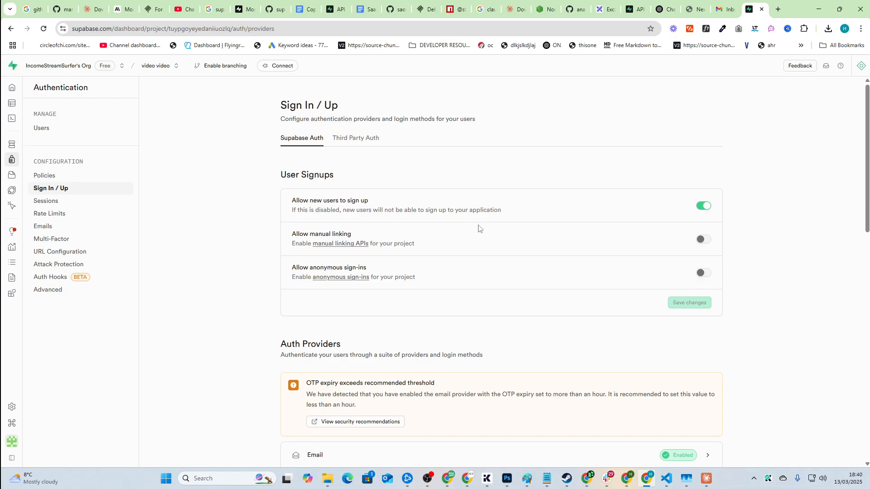
scroll(480, 234, "down", 2)
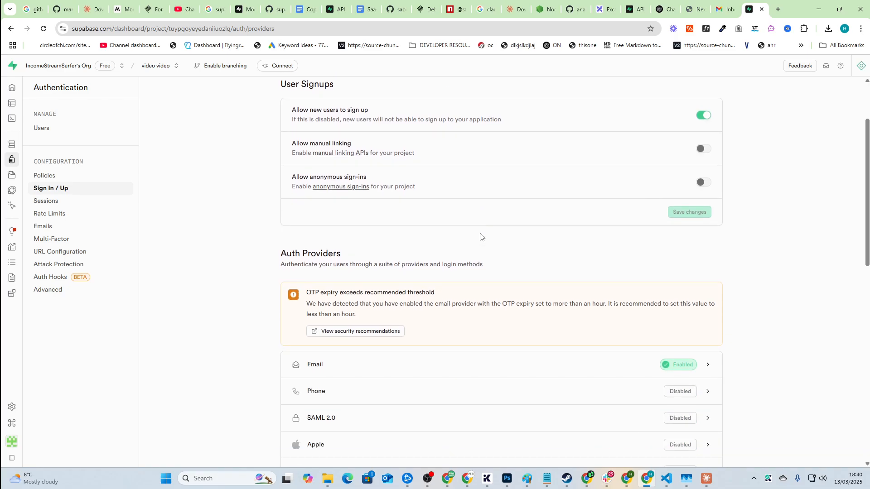
scroll(483, 245, "down", 2)
Step: Review the Email provider panel, close it, and read the OTP expiry warning
left_click(422, 282)
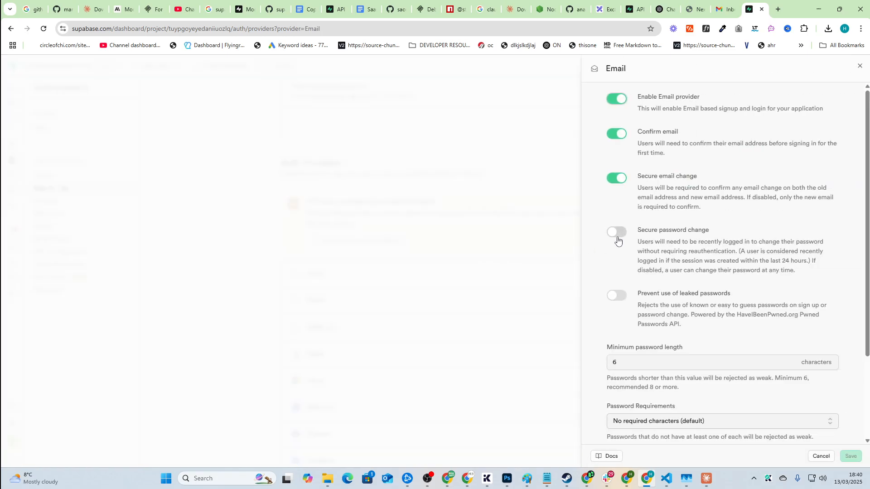
scroll(620, 272, "down", 3)
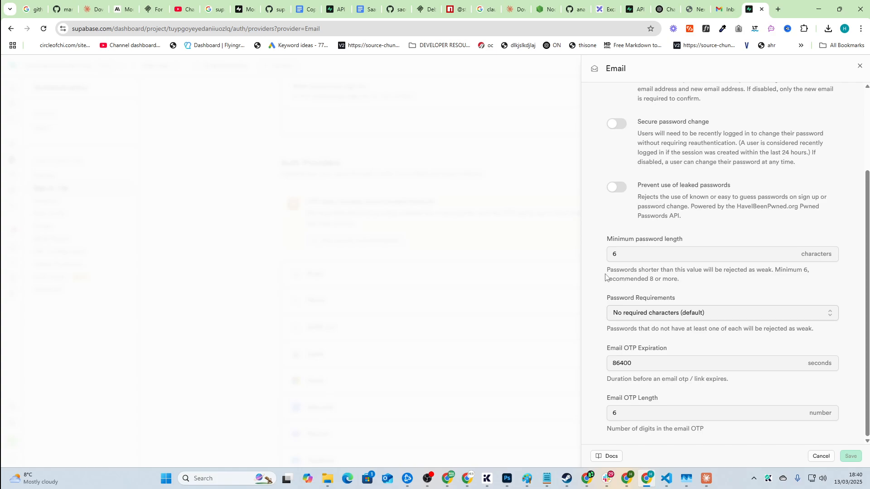
left_click(467, 226)
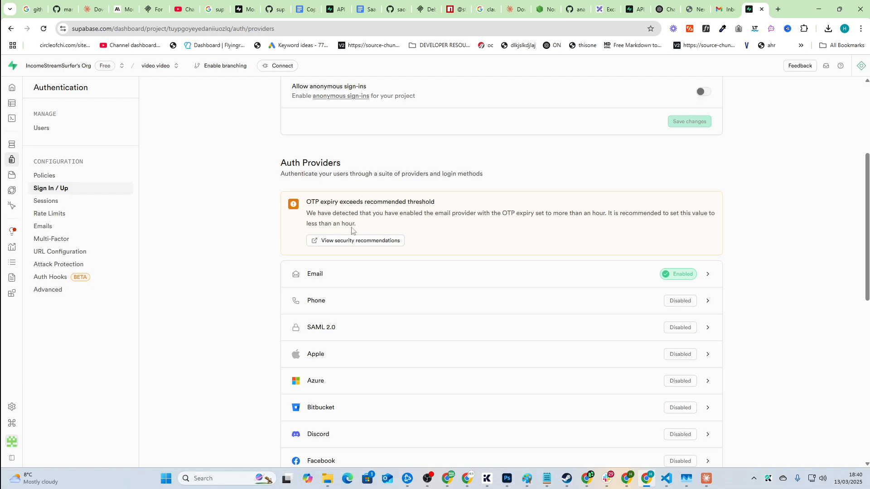
left_click_drag(305, 202, 377, 202)
left_click(378, 203)
scroll(274, 243, "down", 6)
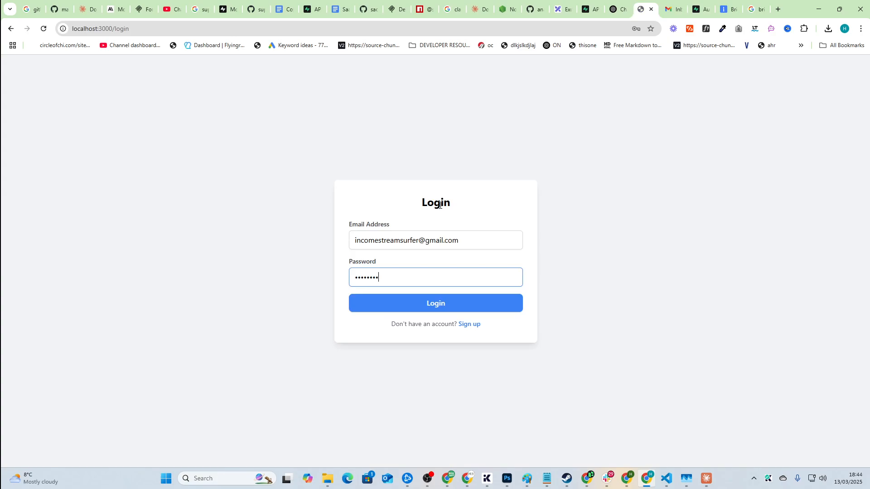
Step: Replace the Login password with a different one and submit, getting 'Invalid login credentials'
key("ctrl+a")
type("p1")
key("Return")
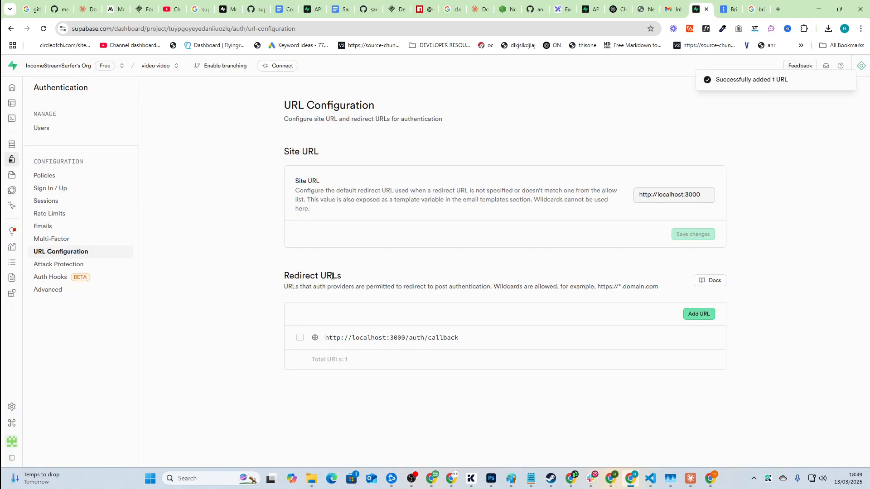
left_click_drag(277, 274, 681, 413)
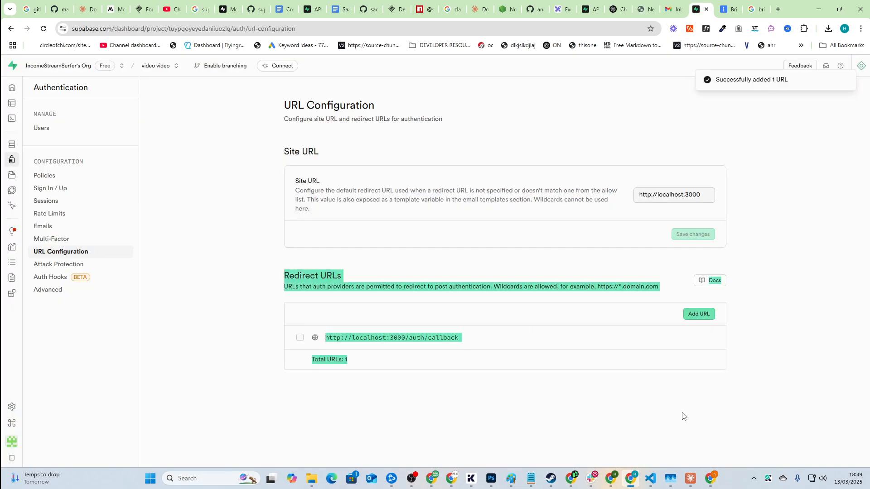
left_click_drag(265, 285, 560, 386)
left_click(561, 385)
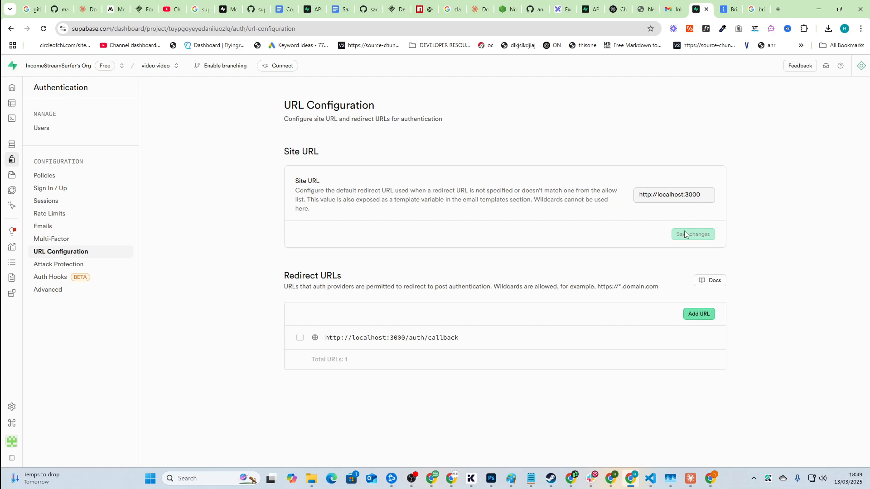
left_click(664, 197)
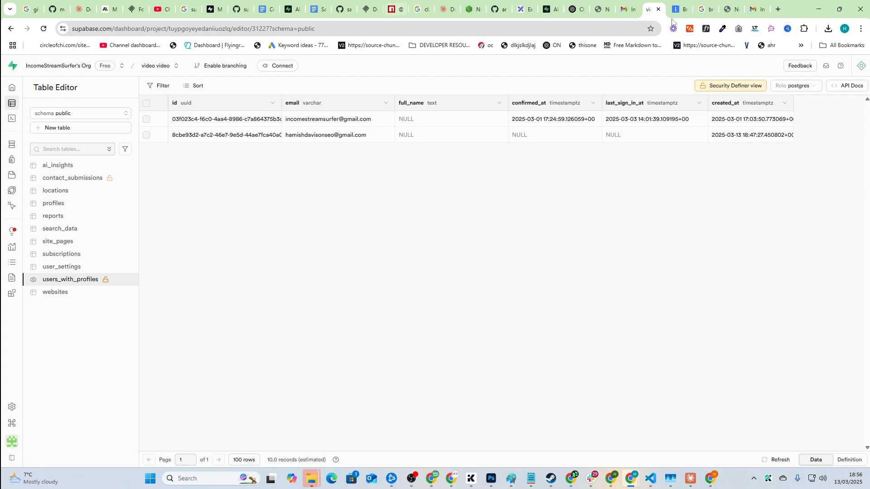
Step: Open the SQL Editor and Table Editor, then switch to the signup email window
left_click(34, 118)
left_click(43, 104)
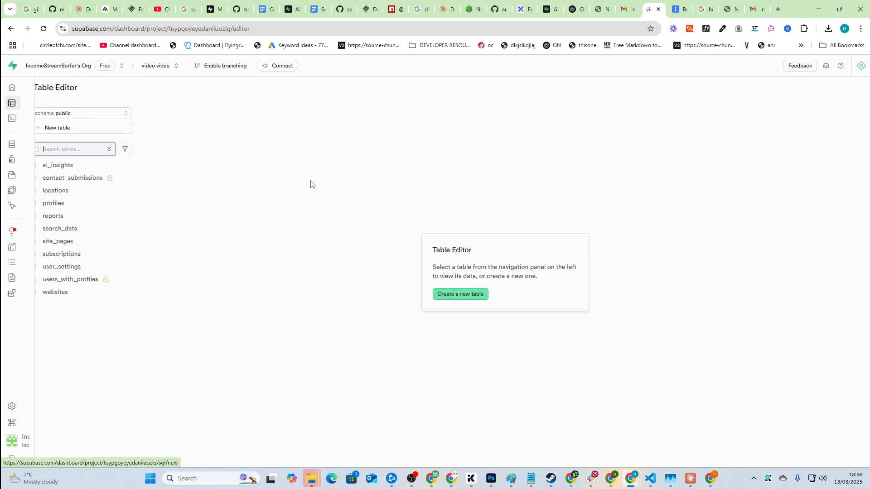
key("alt+Tab")
key("alt+Tab")
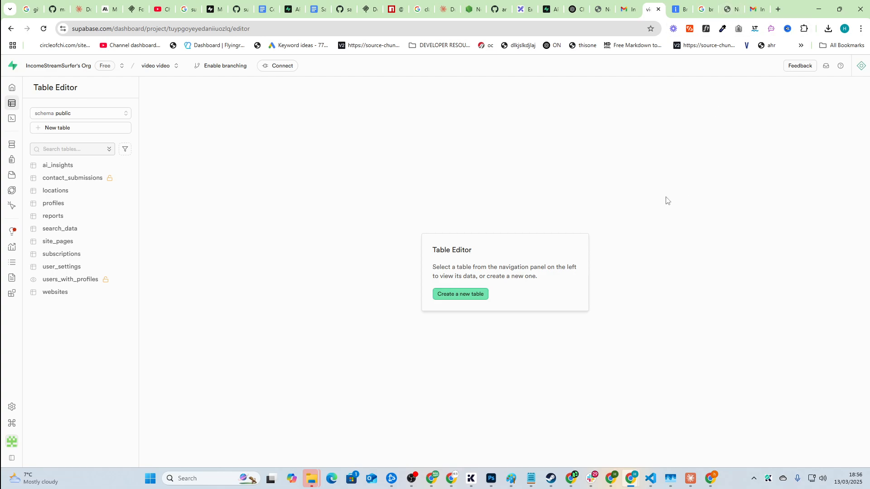
key("alt+Tab")
Step: Expand the latest Supabase Auth 'Confirm your signup' email and follow its confirm link
scroll(294, 258, "down", 2)
scroll(317, 240, "up", 2)
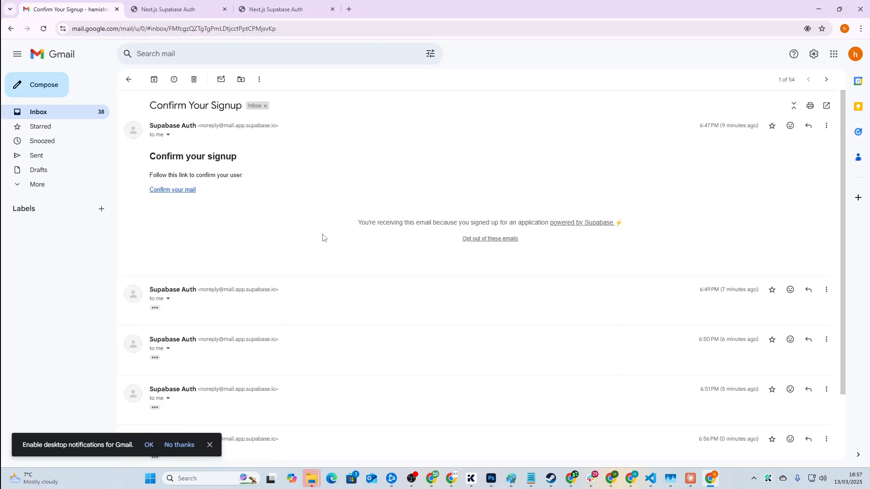
scroll(323, 237, "down", 1)
scroll(324, 238, "up", 1)
scroll(324, 238, "down", 2)
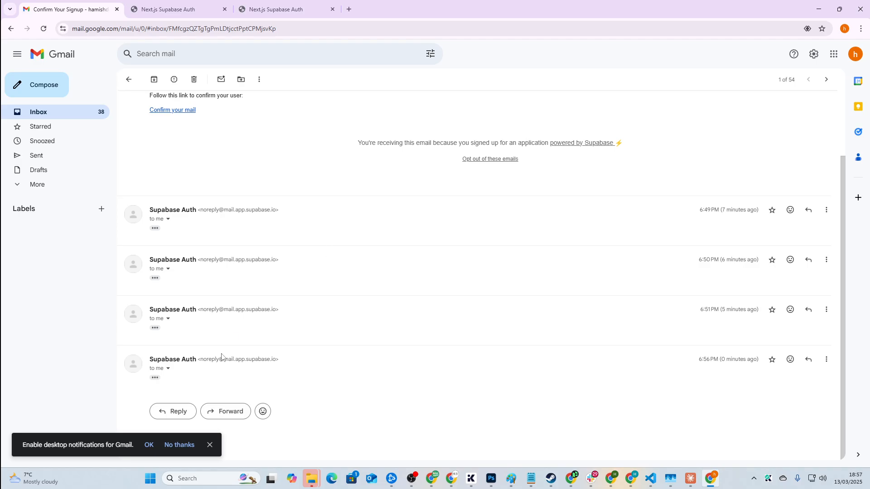
left_click(168, 369)
left_click(219, 376)
left_click(155, 377)
scroll(240, 386, "down", 3)
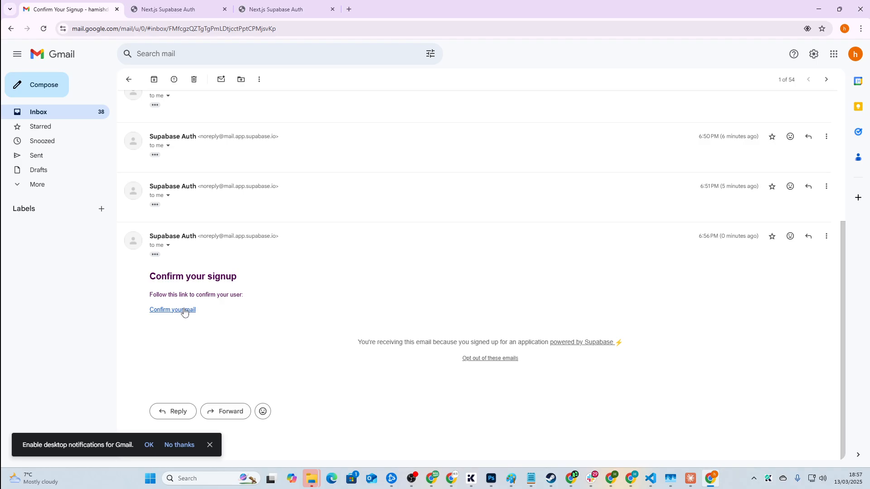
left_click(185, 311)
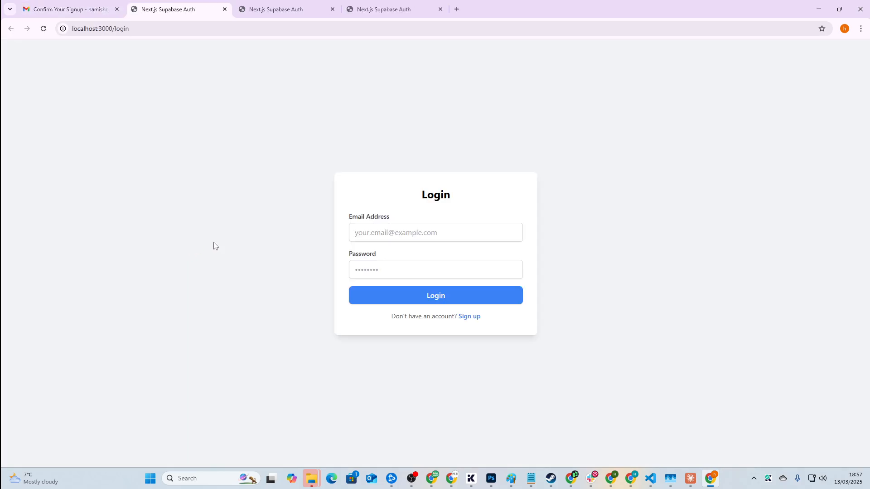
Step: Log in with the confirmed account's email address and password, then dismiss Chrome's save-password prompt
left_click(410, 234)
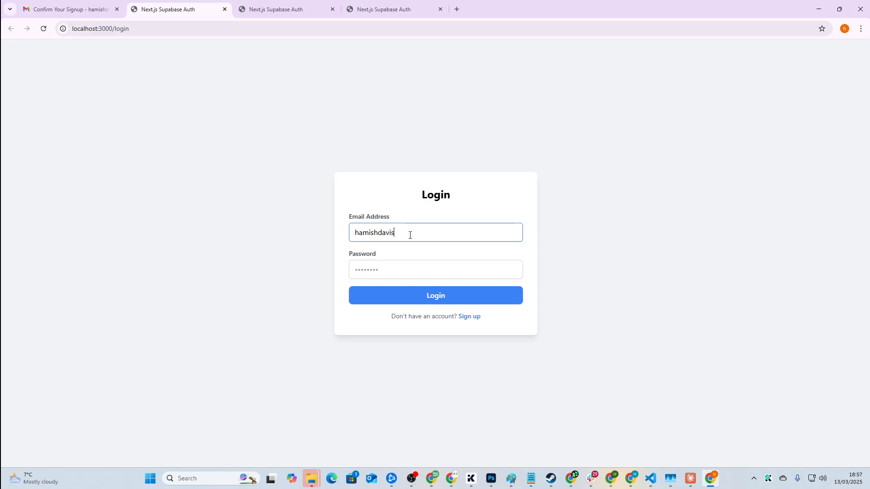
key("Tab")
type("p••••••••")
left_click(403, 297)
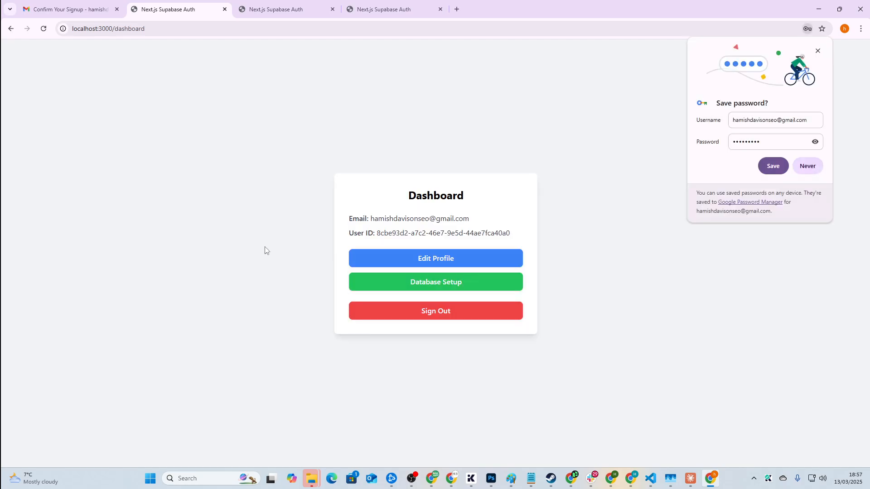
left_click(772, 167)
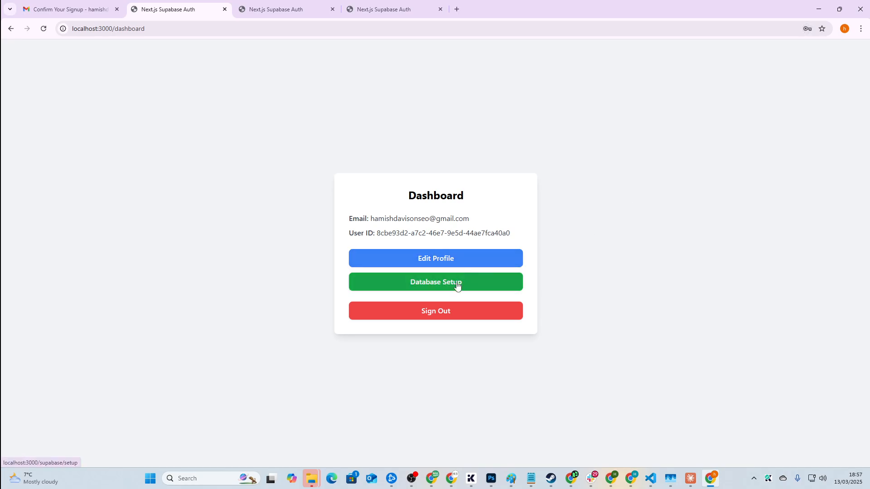
Step: Highlight the Dashboard card's text, then clear the selection
mouse_move(340, 177)
left_mouse_down()
mouse_move(584, 343)
mouse_move(340, 189)
left_mouse_up()
left_click(584, 343)
left_click(340, 188)
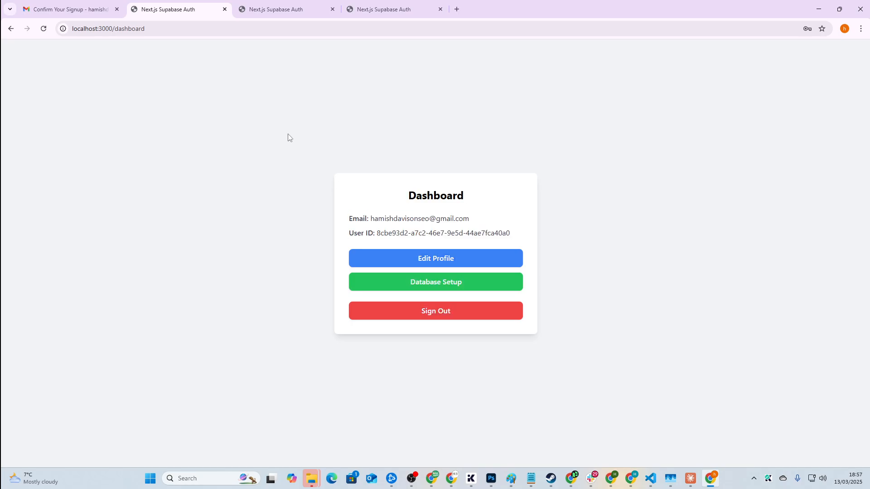